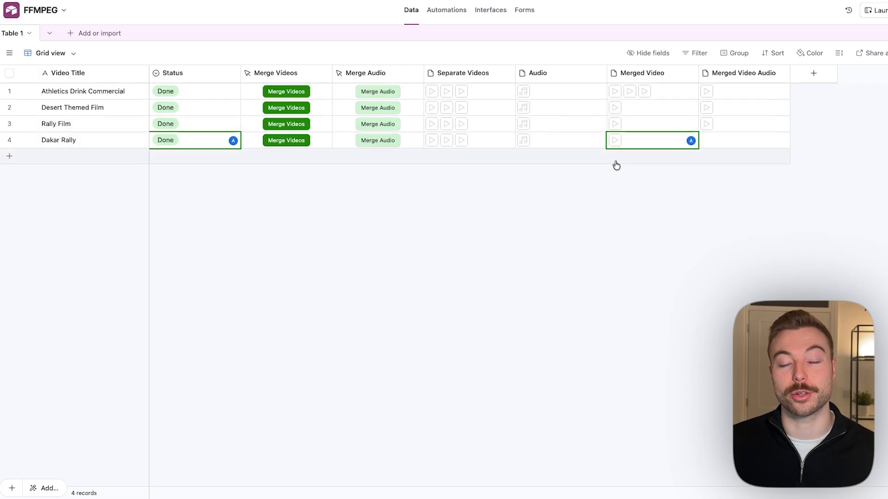
Preview the Dakar Rally record's merged video and close the preview
left_click(614, 145)
left_click(615, 146)
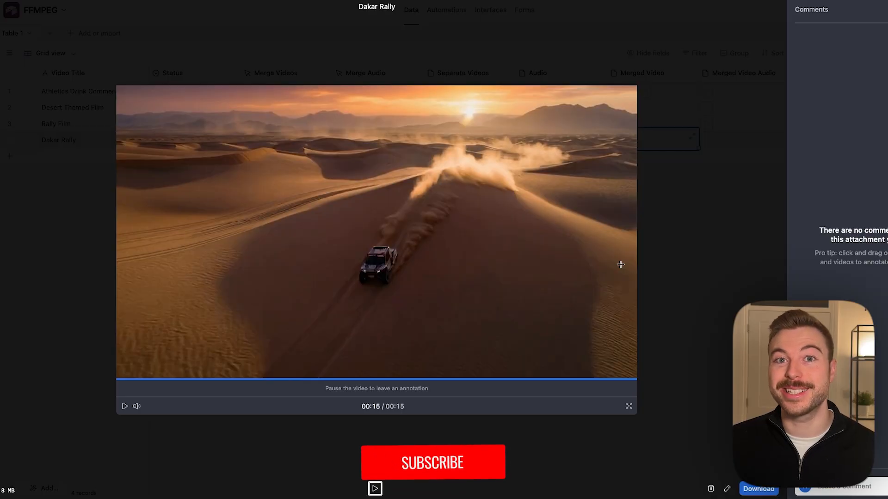
left_click(688, 248)
left_click(687, 249)
Start the n8n workflow from its Merge Audio webhook, trigger Merge Audio for the Dakar Rally record in Airtable, and open the merged video audio
left_click(519, 147)
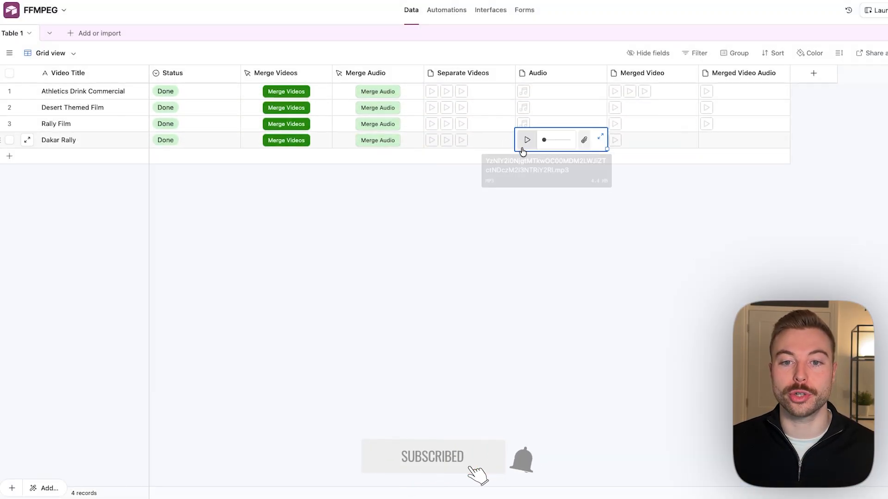
left_click(684, 203)
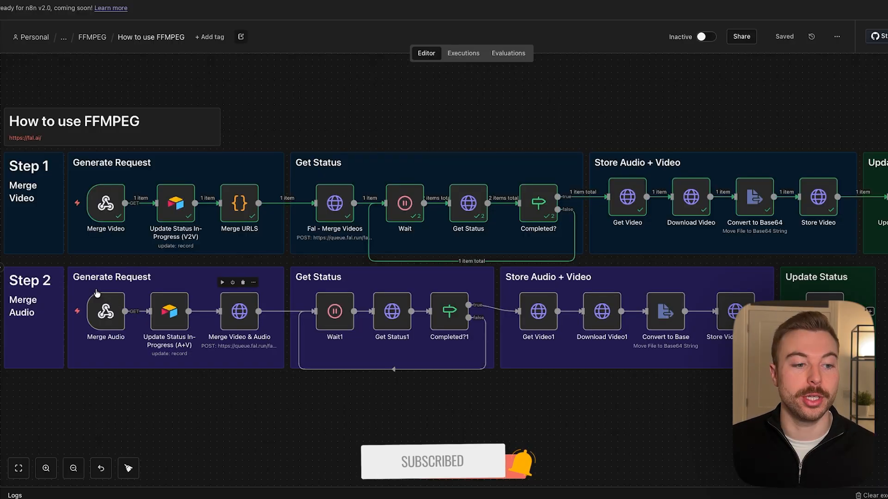
left_click(47, 311)
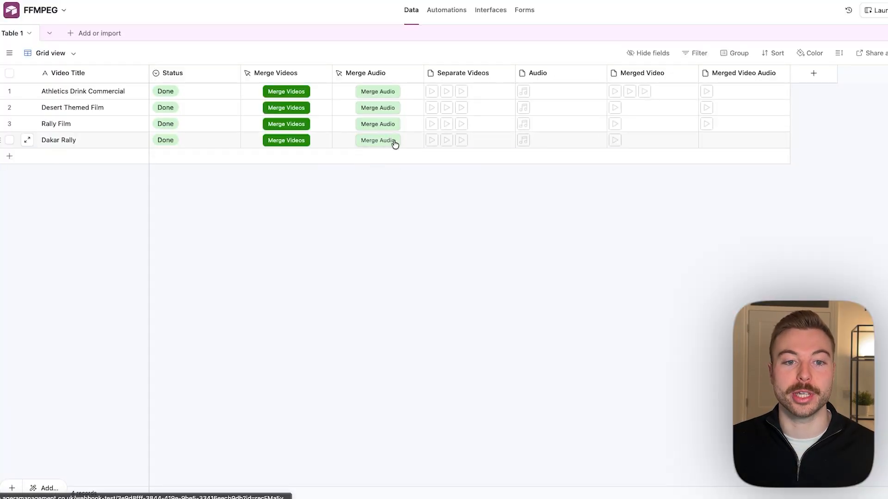
left_click(394, 142)
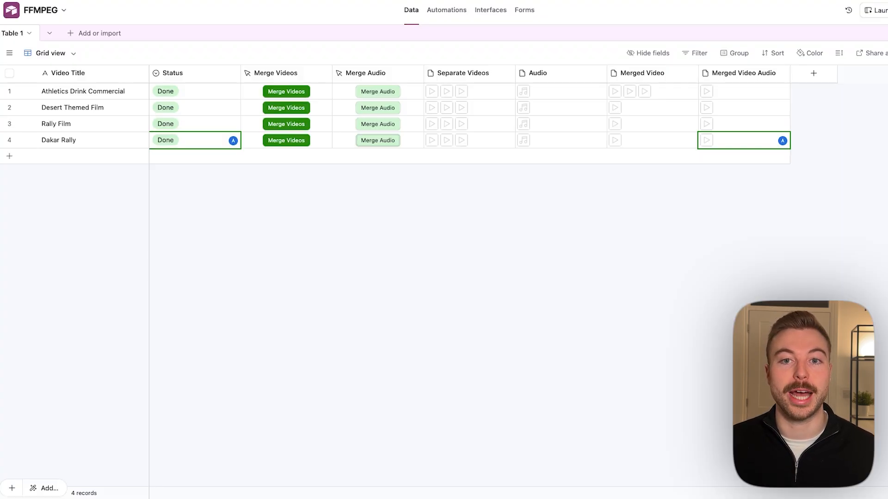
left_click(704, 140)
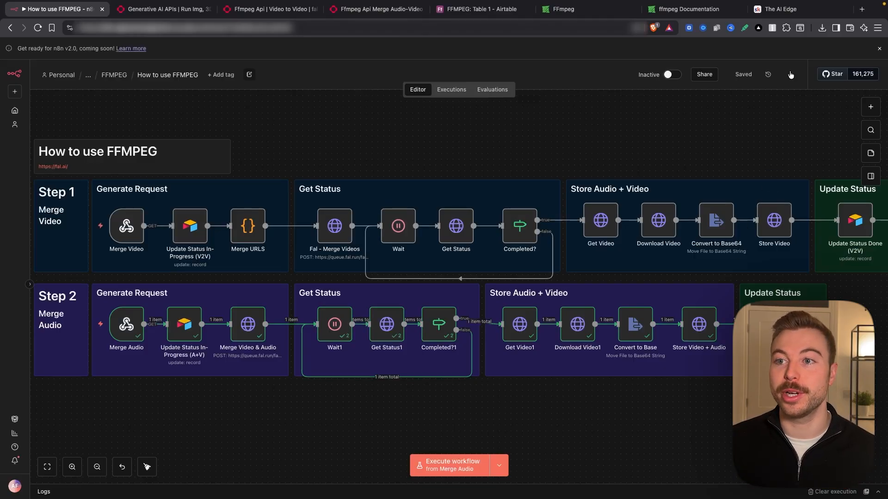
Switch to The AI Edge community on Skool and look up YouTube Builds + Resources in its classroom before returning to the n8n workflow
left_click(781, 9)
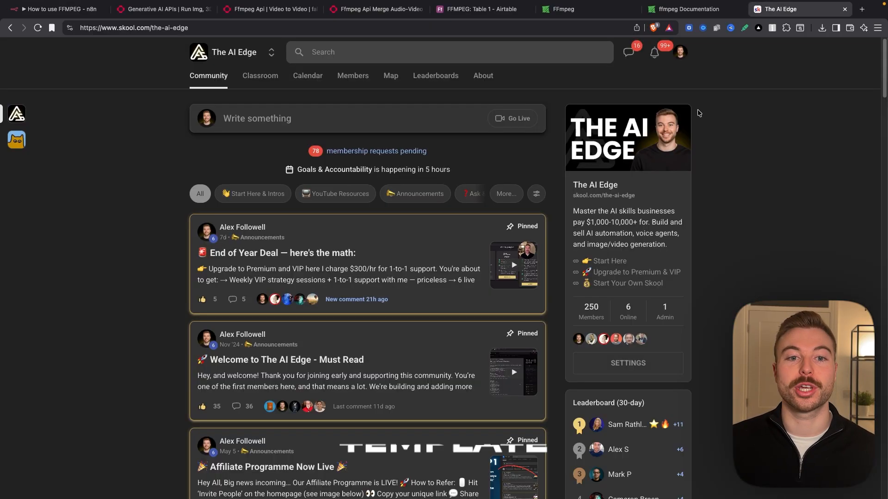
left_click(262, 76)
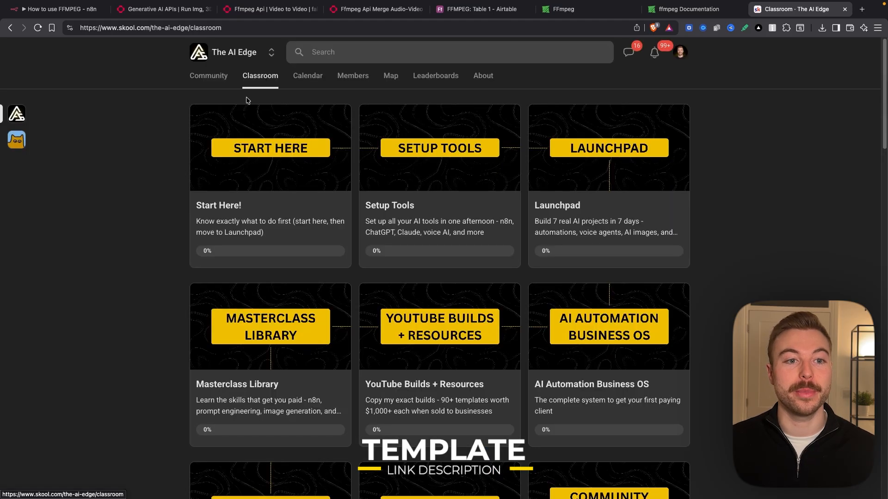
left_click(419, 359)
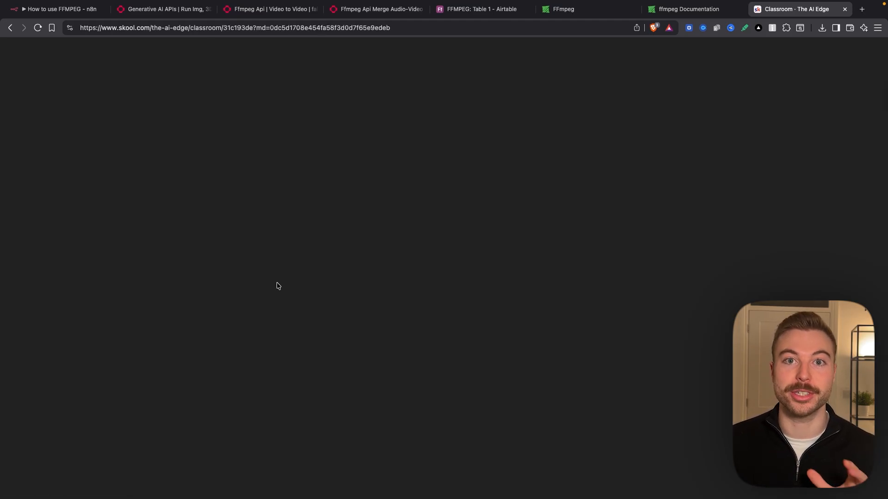
left_click(218, 86)
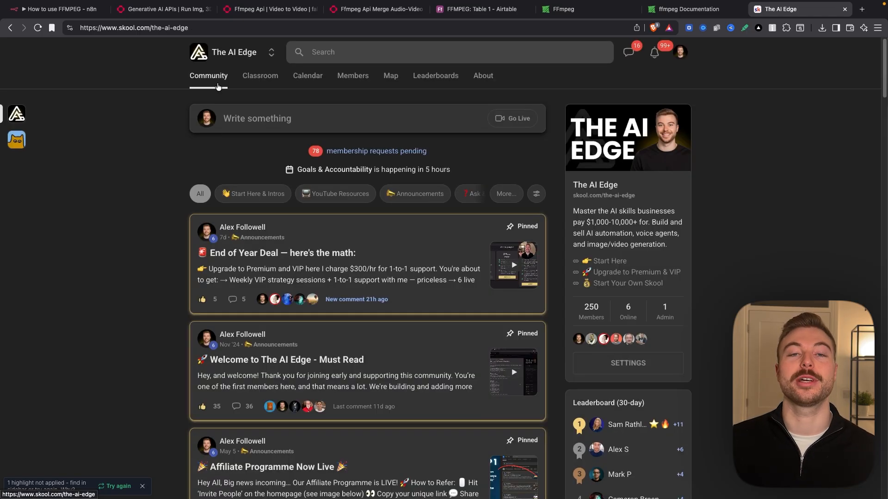
left_click(76, 17)
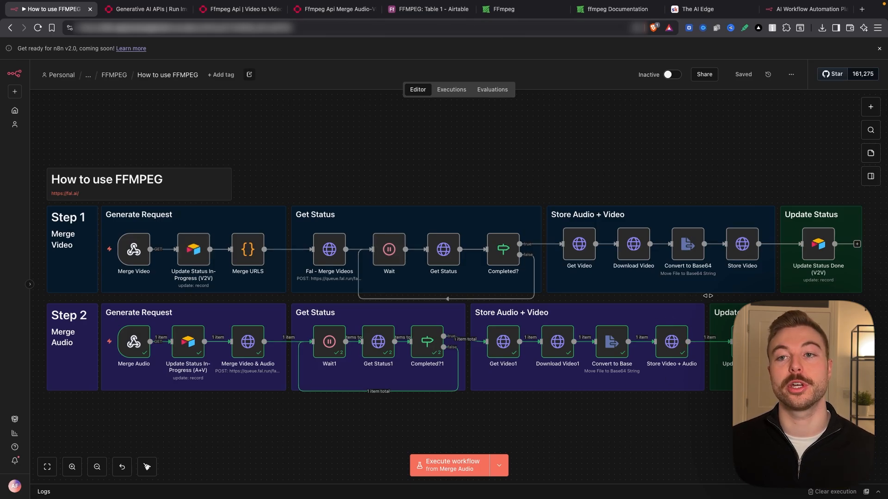
Look through the n8n.io homepage for its integrations and AI features, and return to the How to use FFMPEG workflow
left_click(807, 10)
scroll(582, 179, "down", 10)
scroll(682, 356, "down", 10)
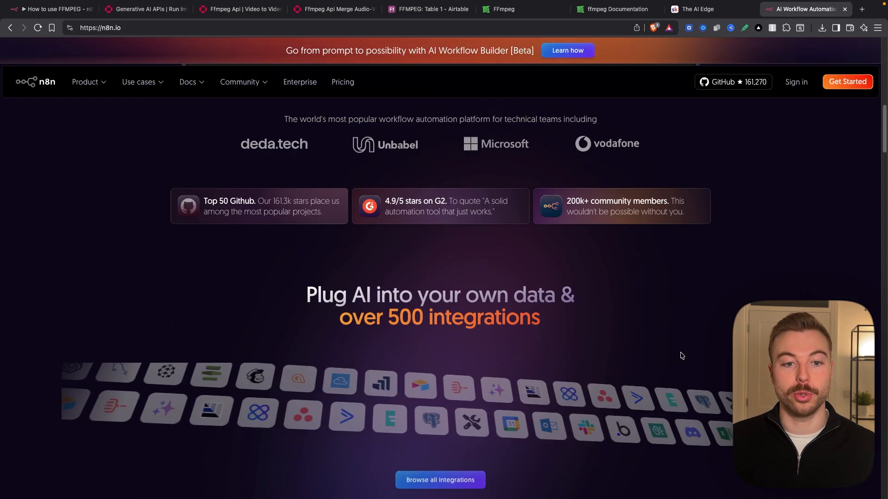
scroll(682, 356, "up", 4)
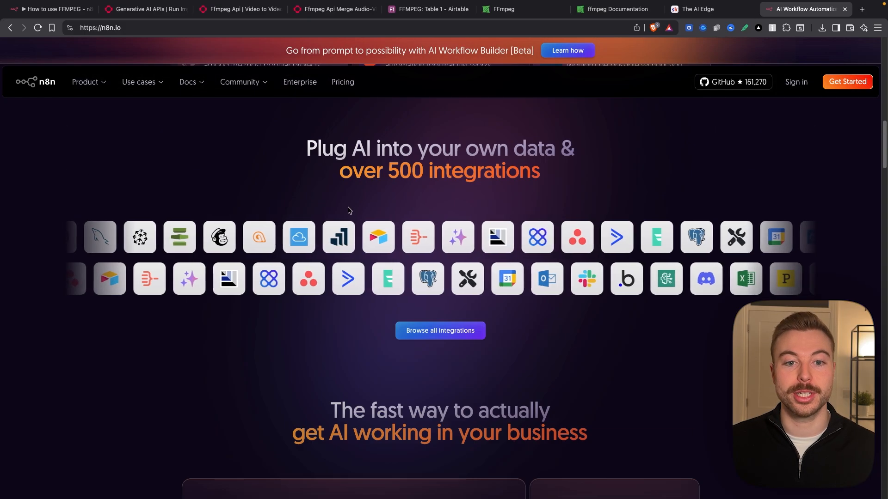
scroll(577, 312, "down", 4)
scroll(576, 312, "down", 15)
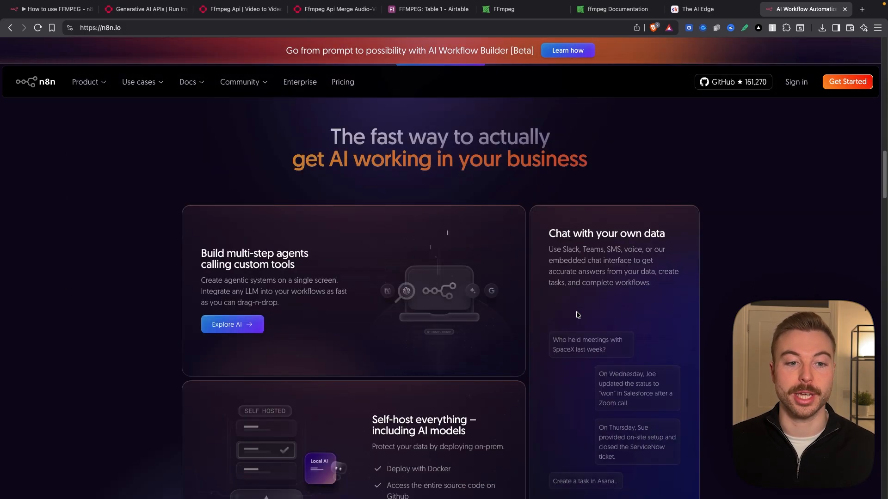
scroll(577, 315, "down", 15)
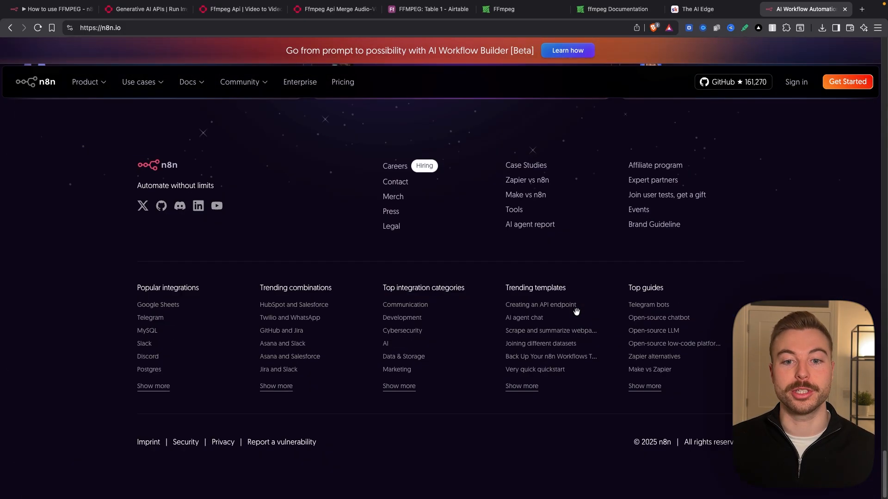
scroll(577, 315, "up", 20)
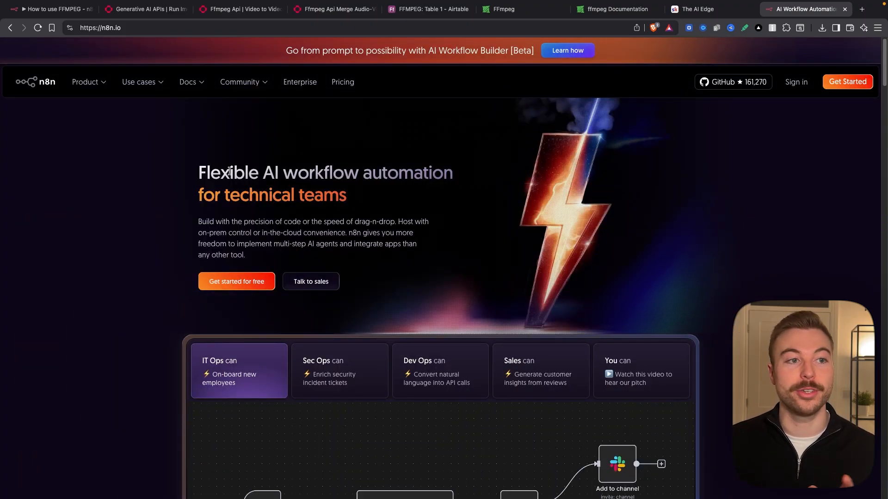
left_click(85, 13)
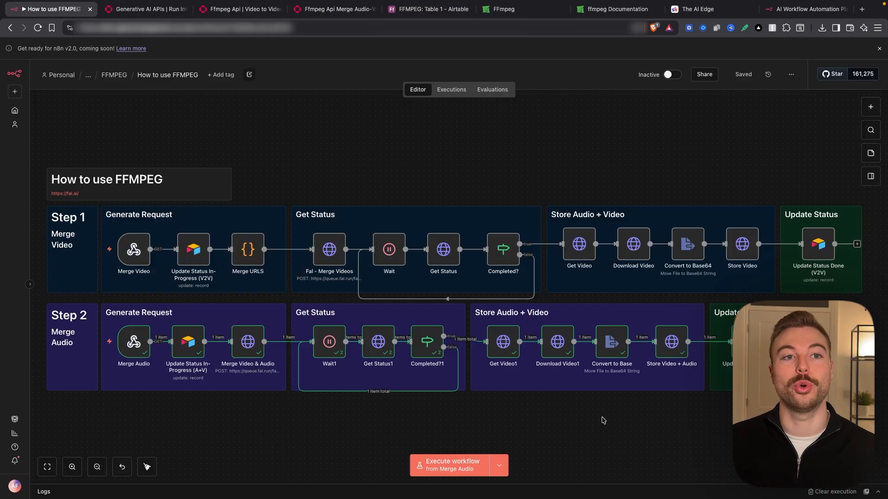
Switch to the fal.ai homepage and review its model gallery, compute offers and developer features
key("ctrl+Tab")
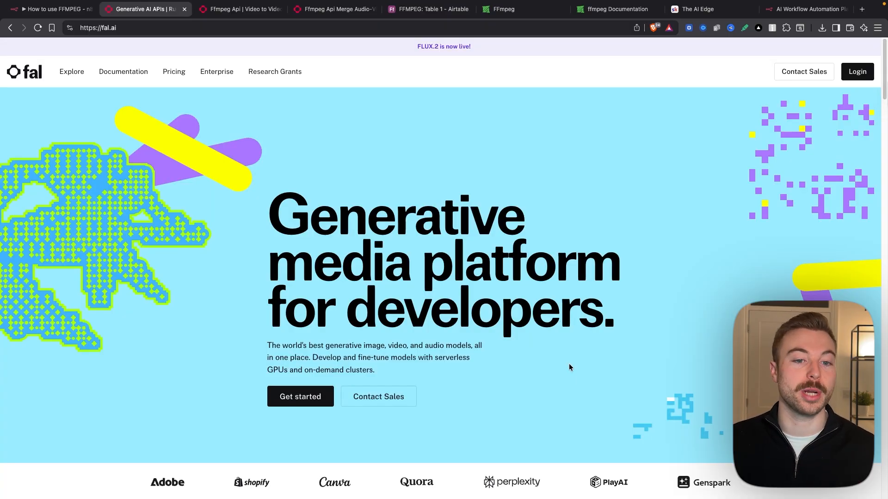
scroll(569, 368, "down", 7)
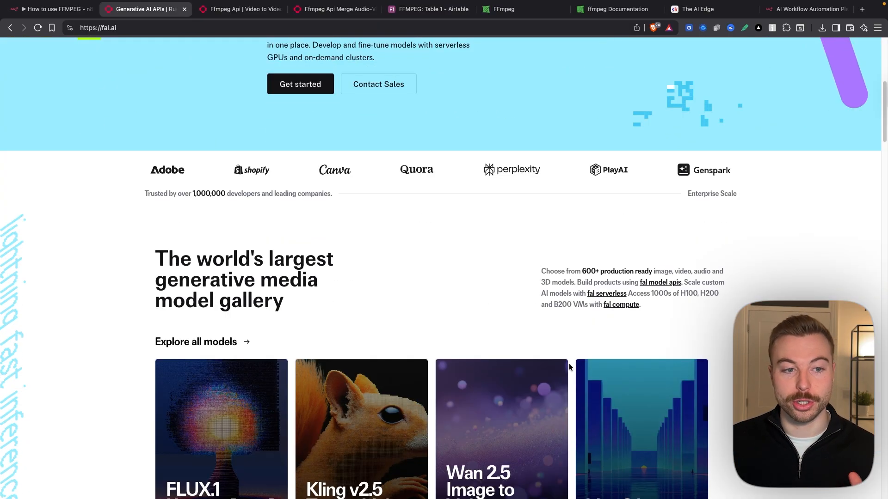
scroll(570, 367, "down", 7)
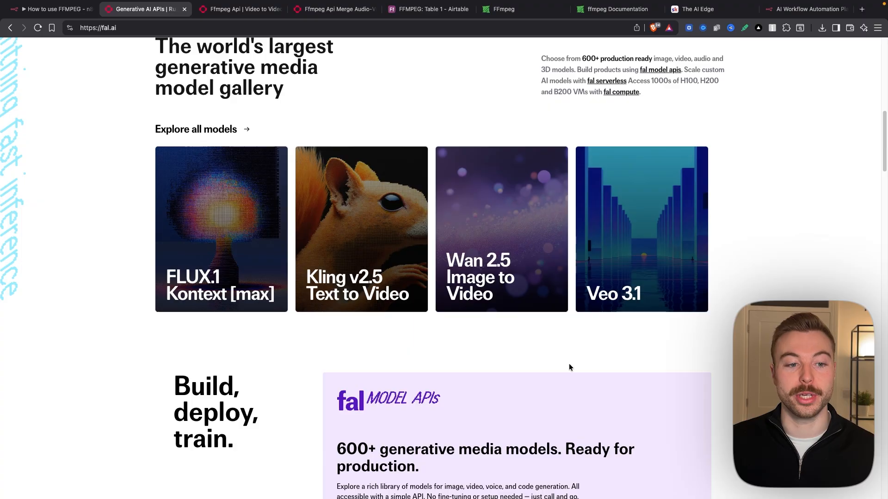
scroll(569, 366, "down", 12)
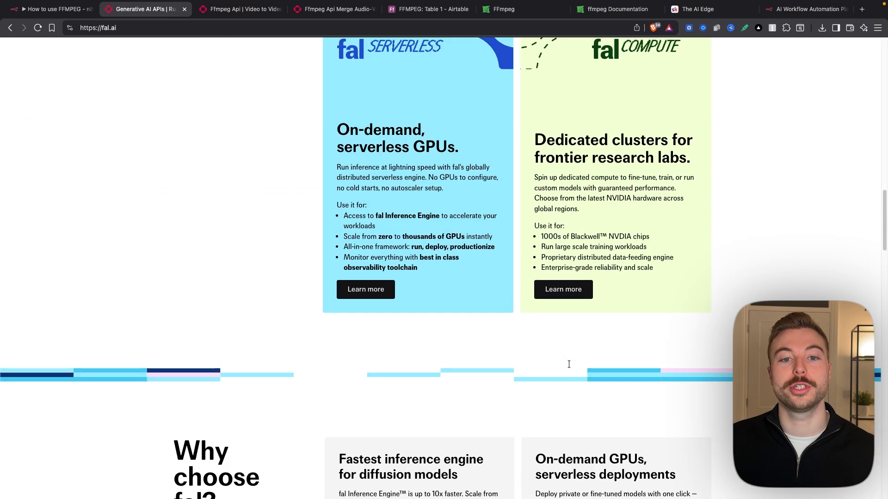
scroll(401, 367, "down", 9)
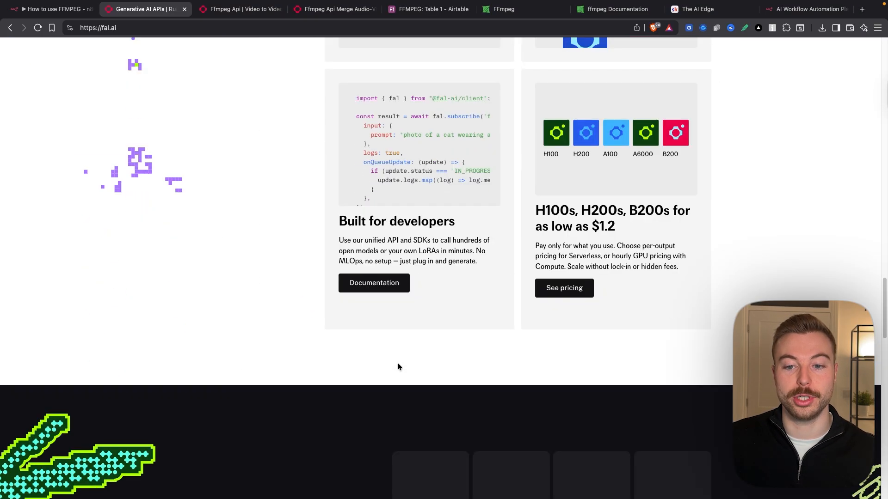
Check the input fields and request cost on fal's merge-videos and merge-audio-video playground pages
left_click(240, 9)
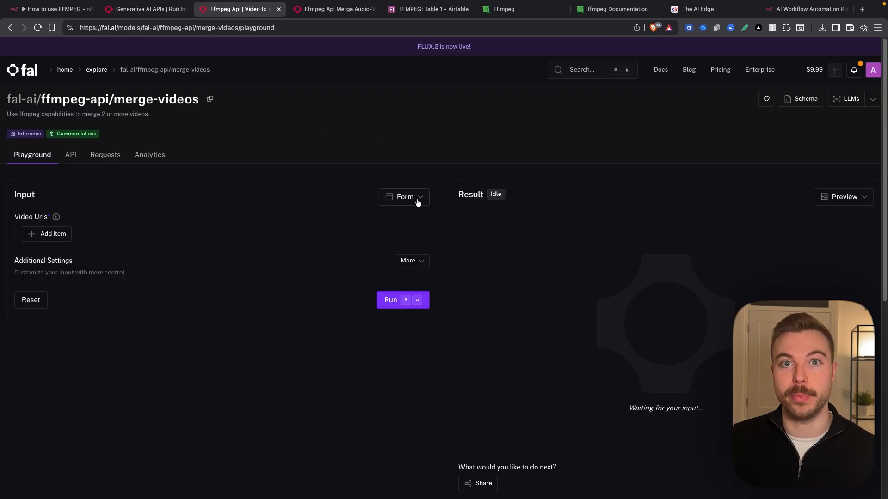
scroll(486, 201, "down", 4)
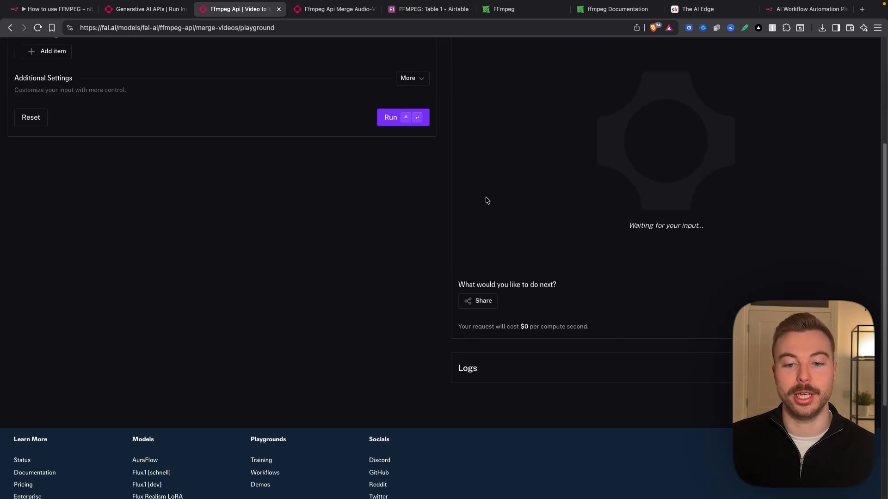
left_click(326, 9)
scroll(632, 428, "down", 4)
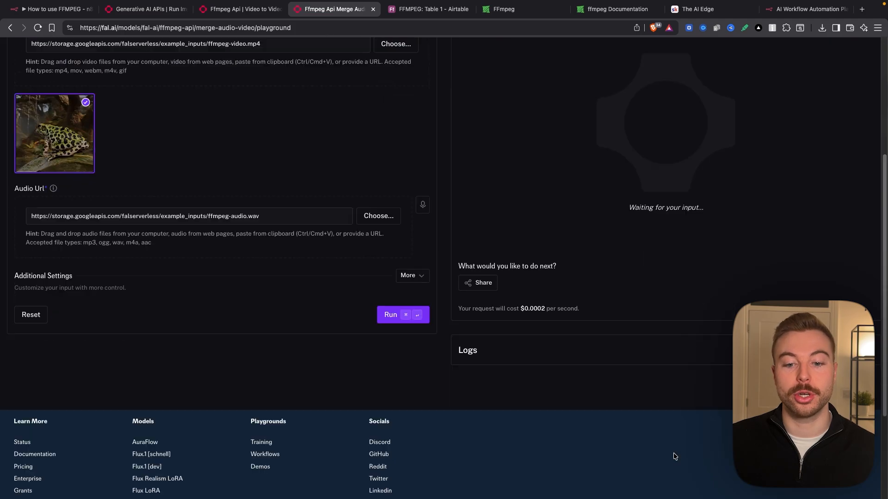
scroll(576, 356, "up", 3)
scroll(576, 357, "up", 3)
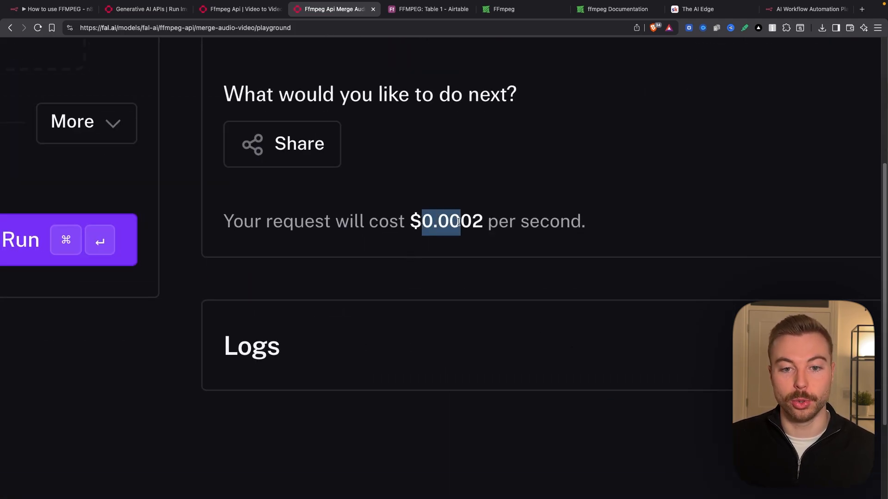
left_click_drag(479, 221, 482, 222)
left_click(481, 230)
scroll(482, 230, "down", 5)
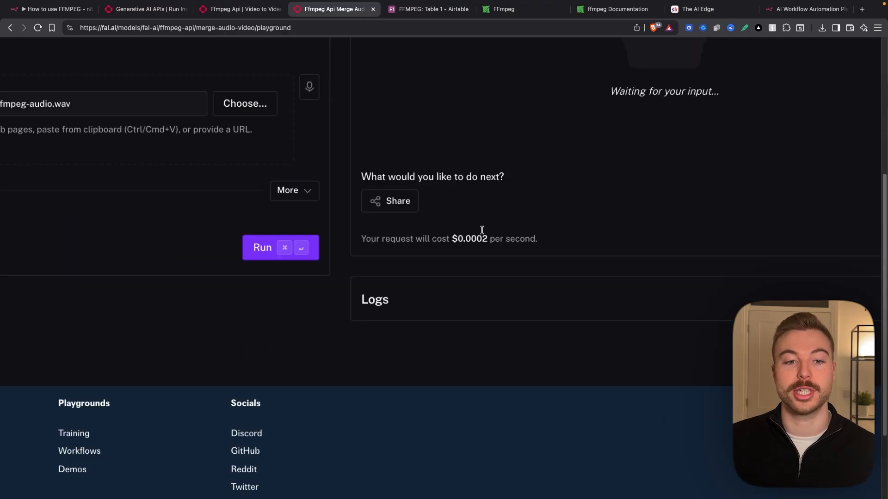
scroll(482, 230, "up", 5)
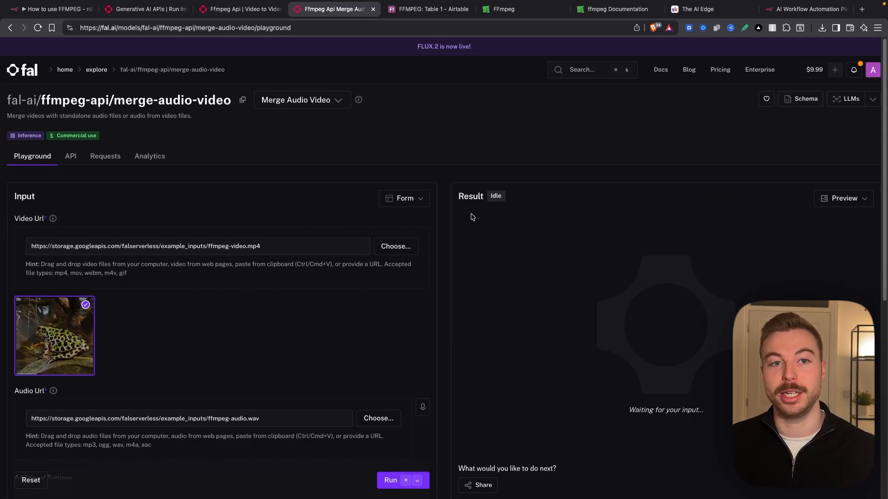
Switch to the FFmpeg website, open the complete ffmpeg documentation, and read through its table of contents and option descriptions
left_click(493, 10)
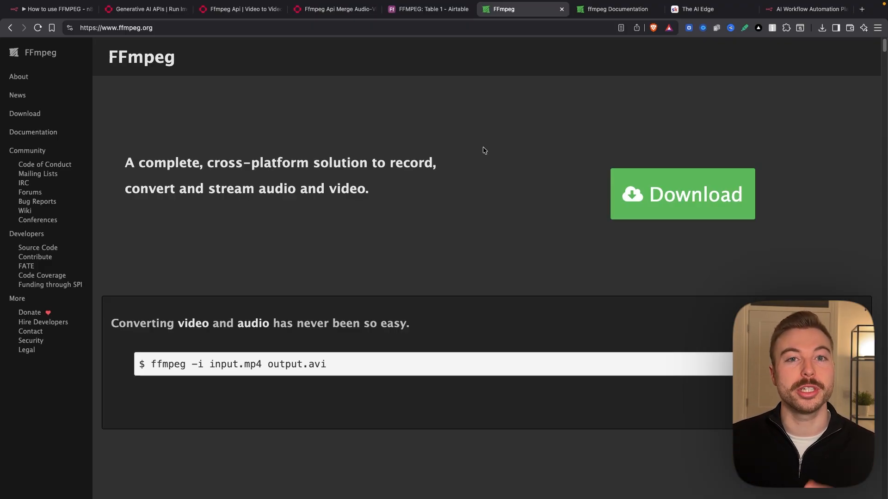
left_click(33, 132)
left_click(136, 172)
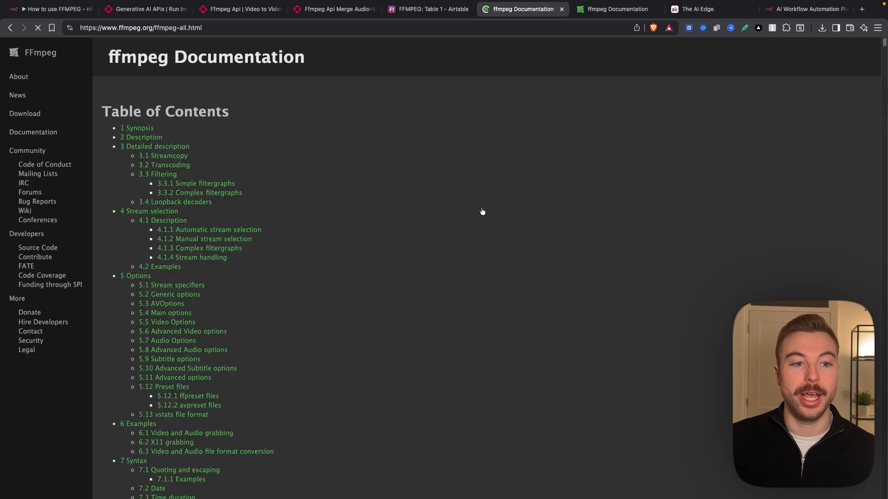
scroll(481, 210, "down", 20)
scroll(481, 210, "down", 20)
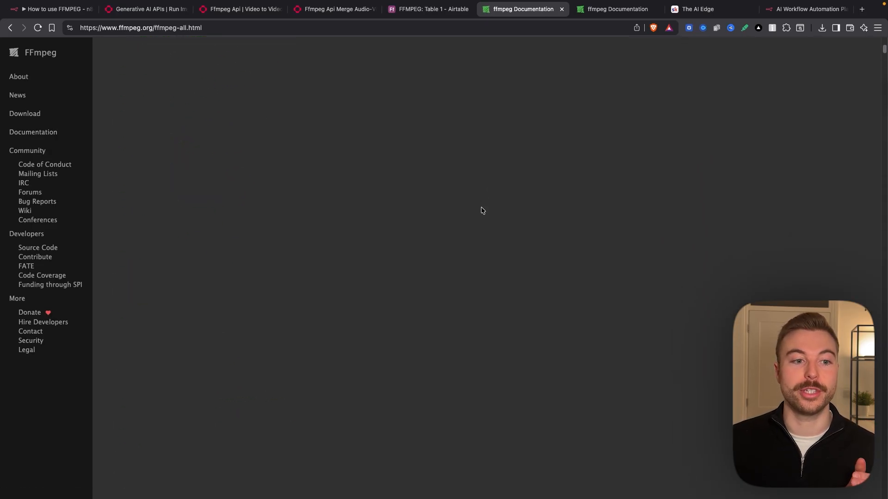
scroll(481, 210, "down", 20)
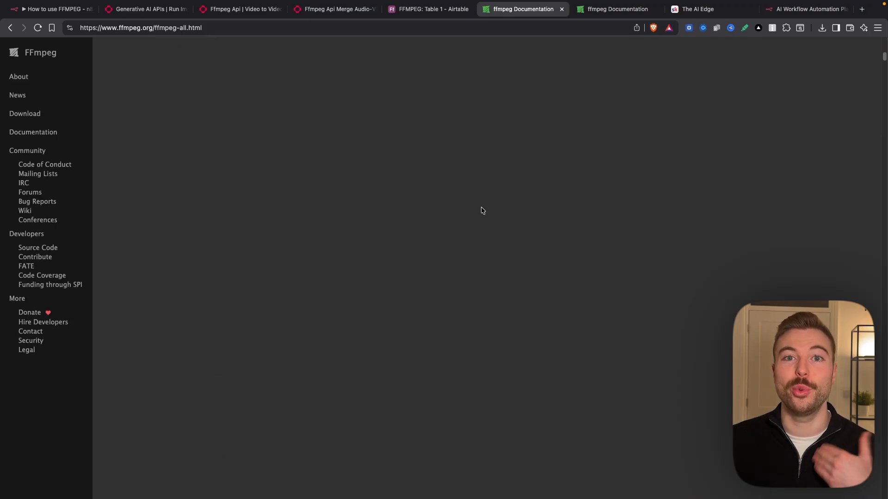
scroll(481, 211, "down", 20)
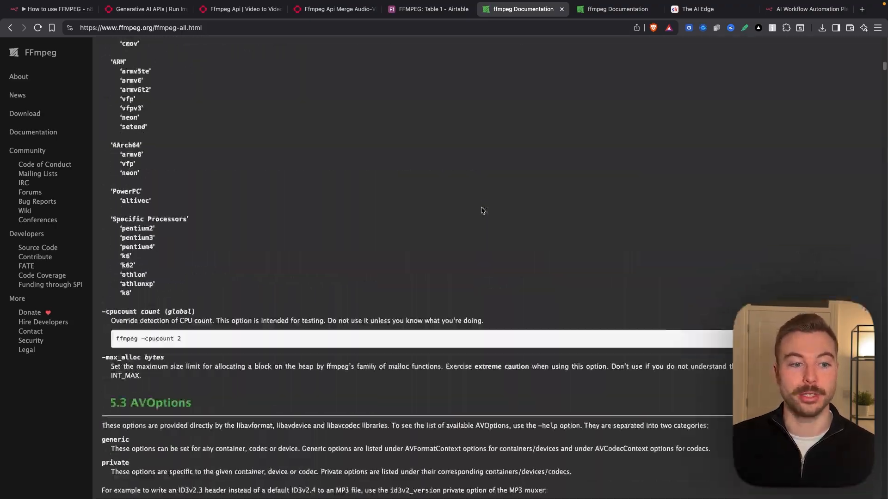
scroll(481, 210, "down", 20)
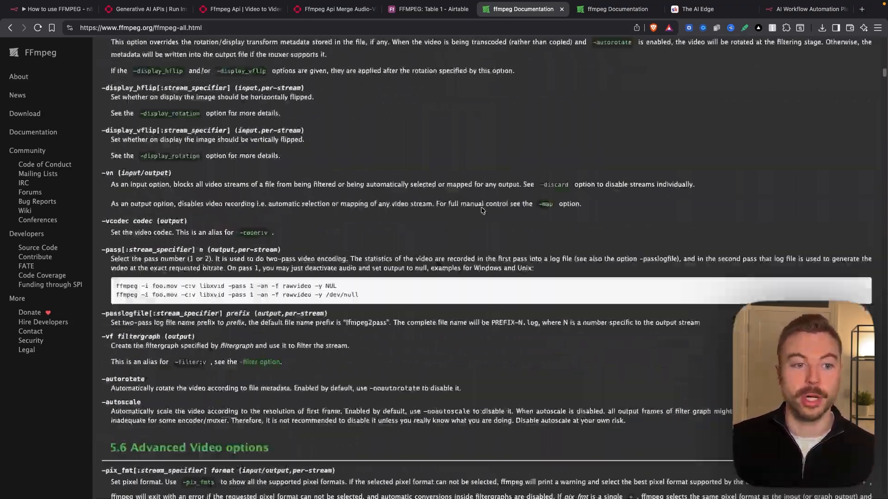
scroll(481, 211, "down", 15)
scroll(481, 210, "down", 20)
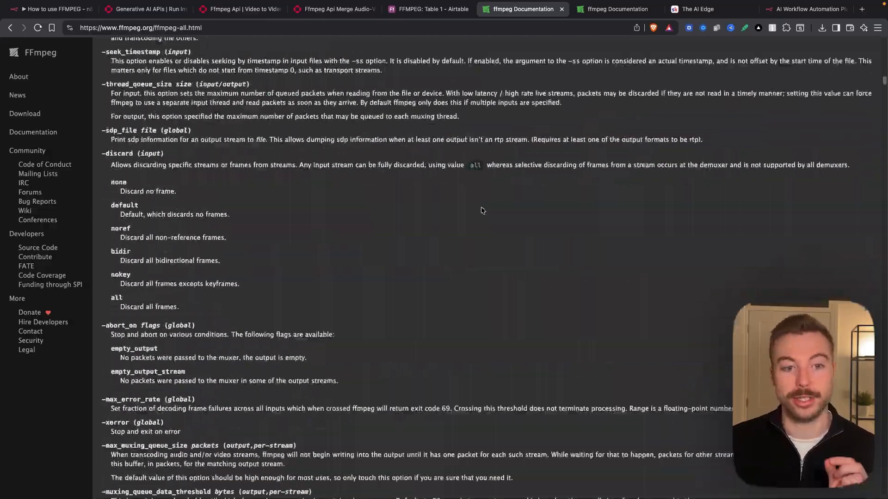
Read further through the ffmpeg documentation, then open and examine the API reference of fal's merge-videos endpoint
scroll(482, 211, "down", 20)
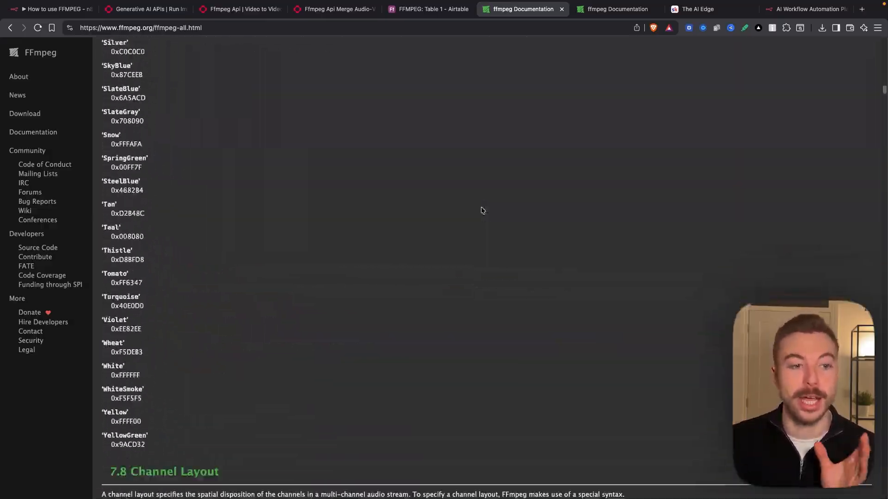
scroll(481, 211, "down", 5)
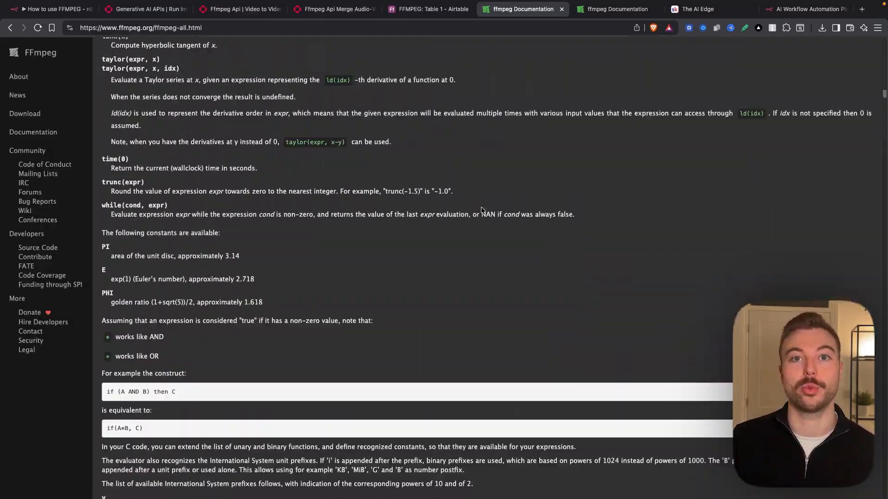
left_click(237, 9)
scroll(233, 131, "up", 4)
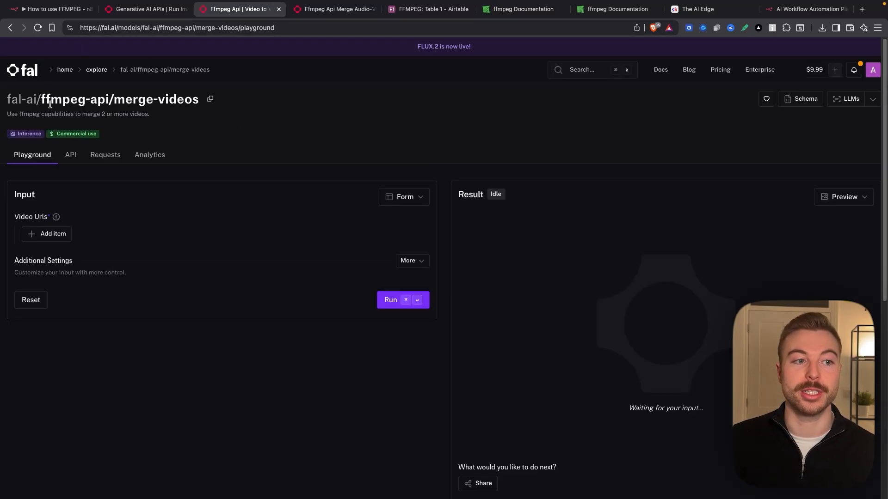
left_click(71, 155)
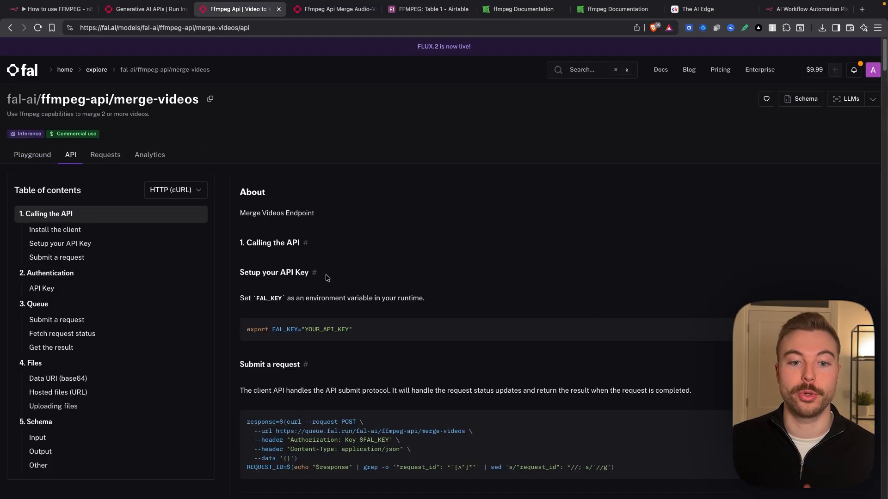
scroll(327, 278, "down", 5)
scroll(327, 278, "up", 5)
scroll(326, 278, "up", 1)
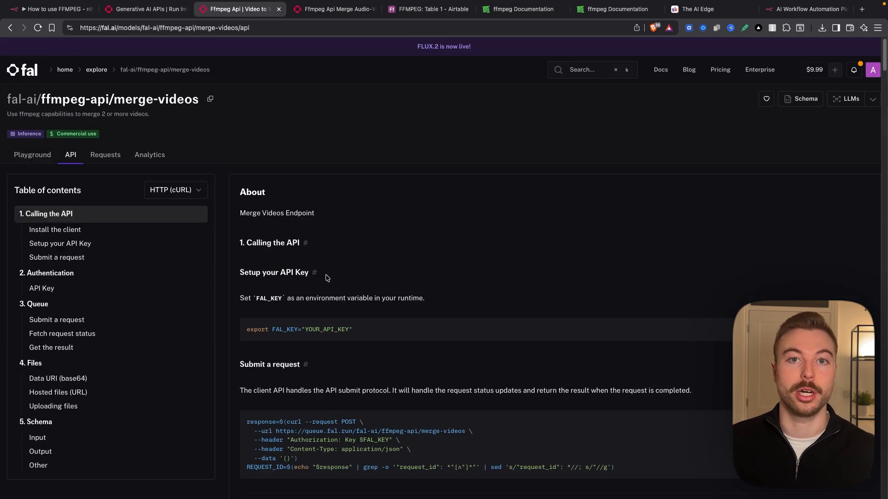
Switch to the How to use FFMPEG workflow in n8n and add a Webhook trigger node
left_click(53, 9)
mouse_move(64, 250)
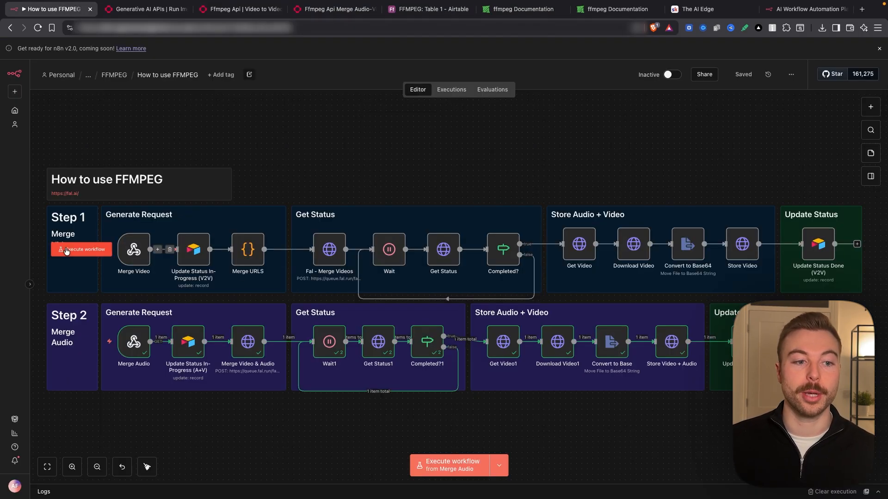
scroll(67, 250, "up", 3)
left_click_drag(107, 357, 146, 347)
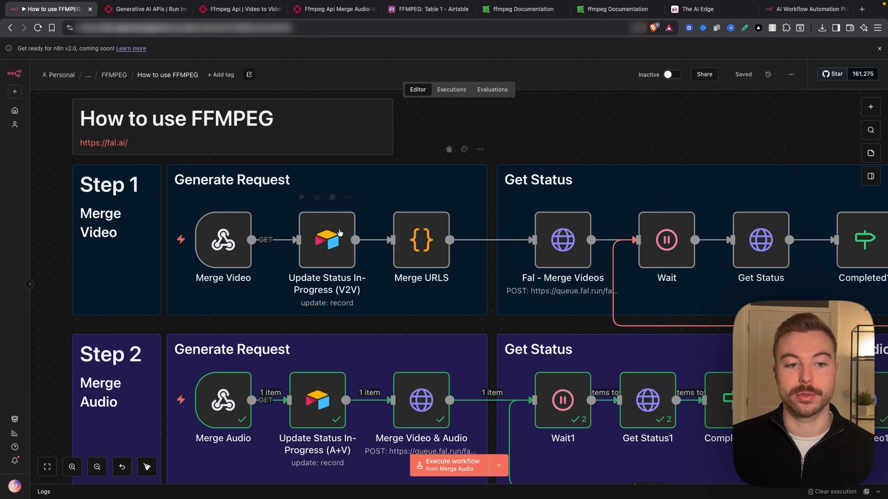
left_click(870, 112)
type("webhoo")
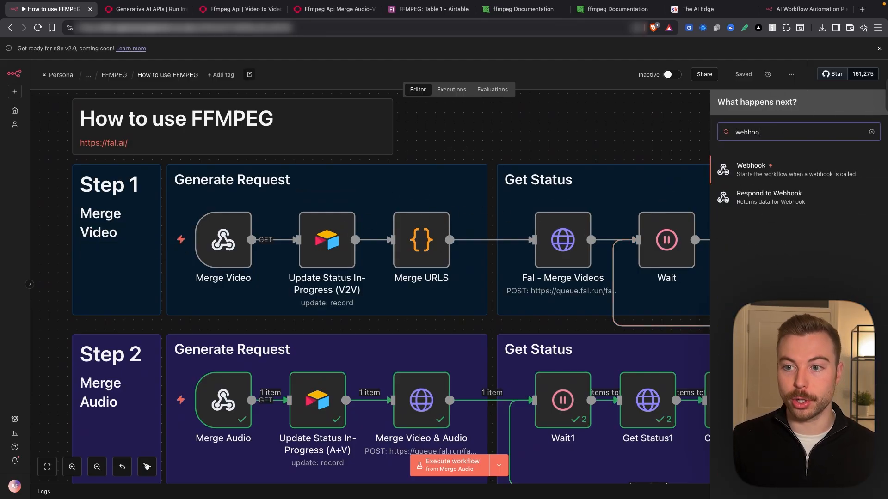
key("Return")
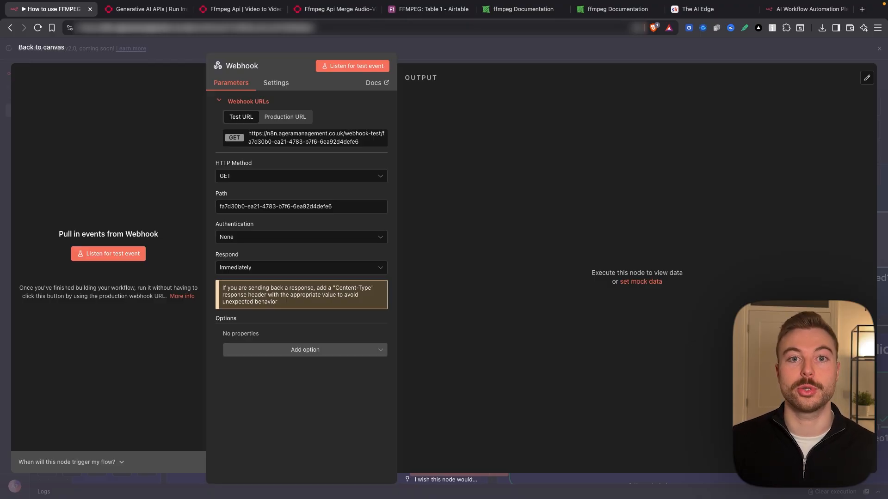
Switch to the FFMPEG table in Airtable, open the Merge Videos button field's settings and select the webhook address in its URL formula
left_click(430, 9)
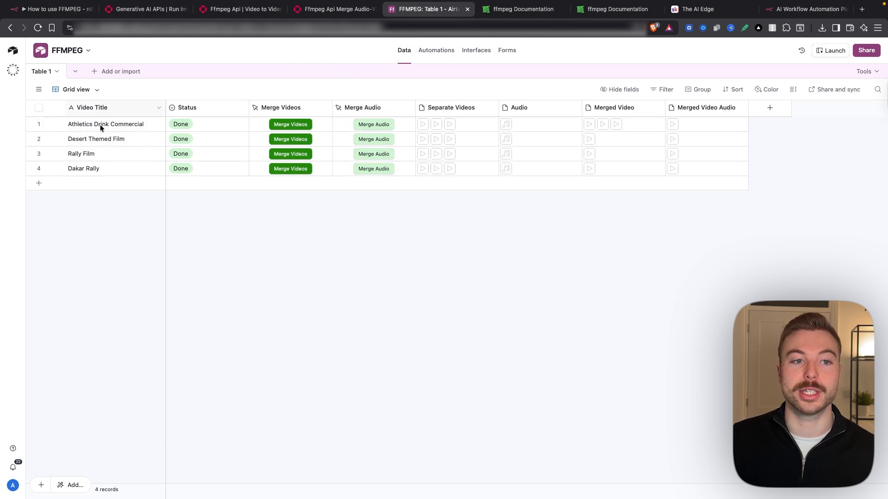
double_click(281, 107)
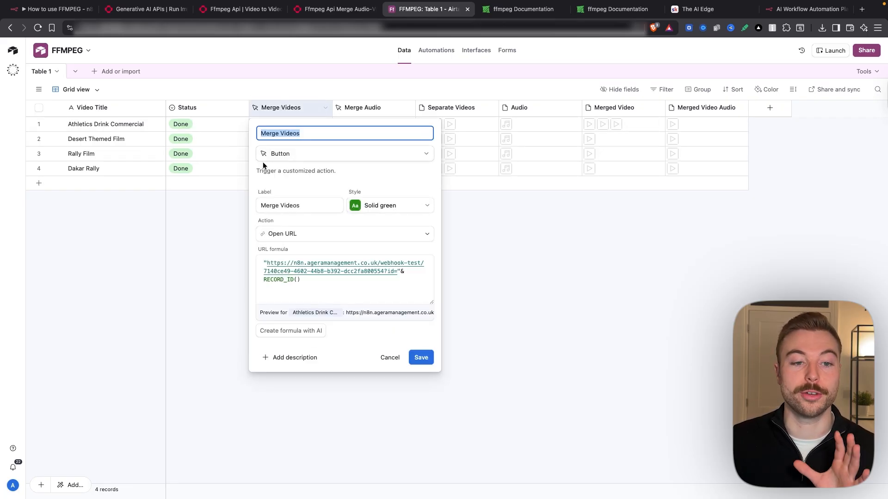
left_click(272, 266)
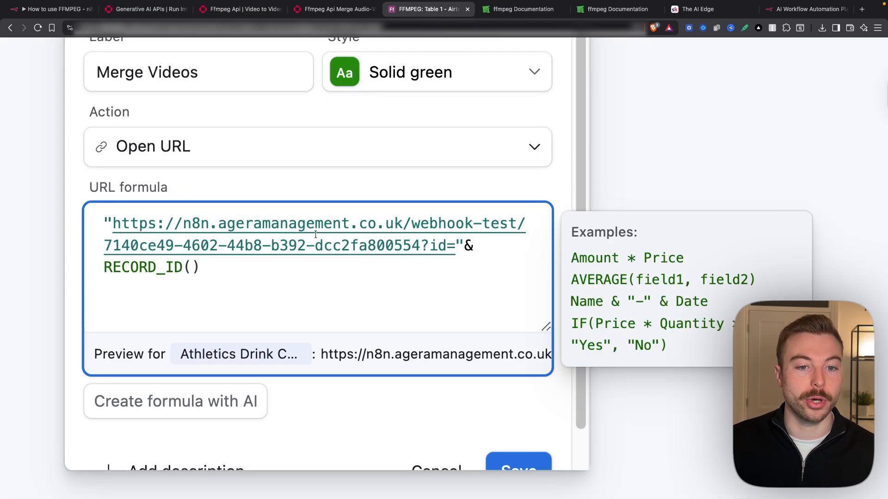
left_click_drag(417, 249, 144, 206)
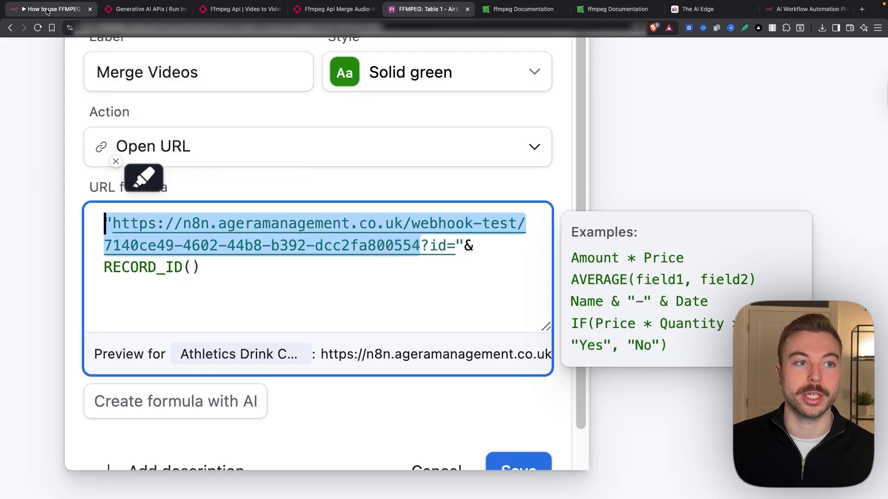
Copy the new Webhook node's test URL in n8n and compare it with the address in Airtable's Merge Videos URL formula
left_click(51, 8)
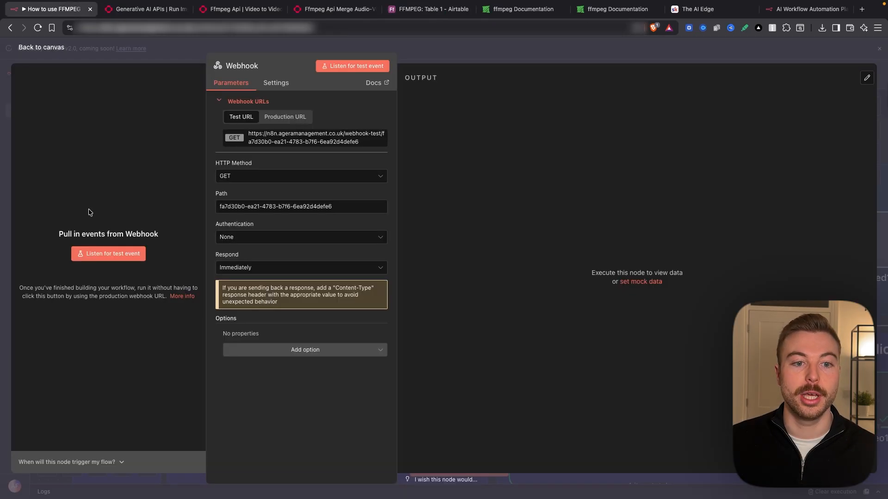
left_click(258, 141)
left_click(430, 9)
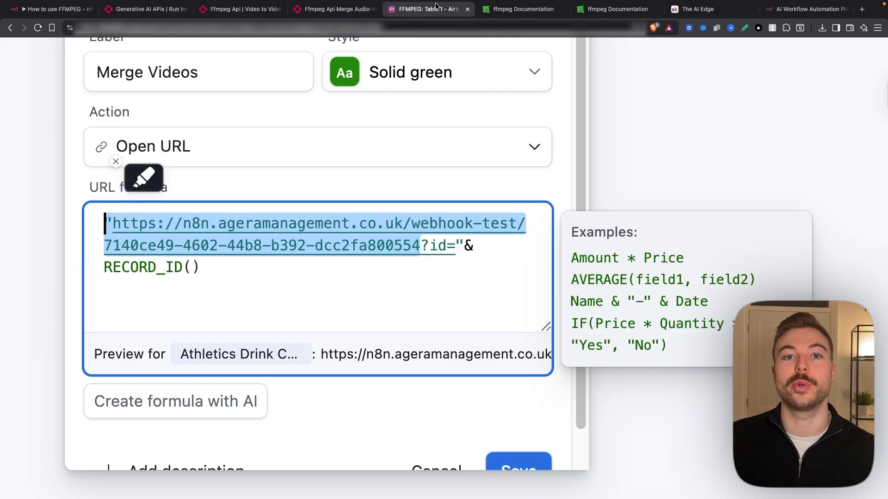
left_click(68, 15)
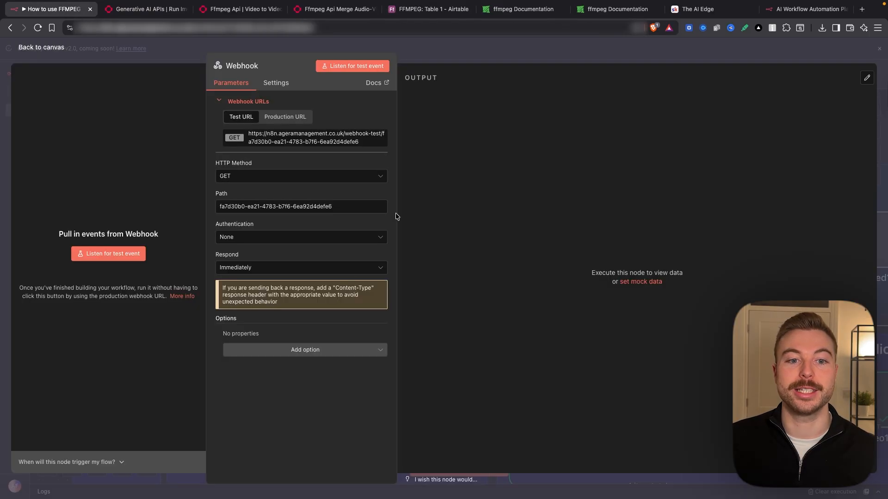
left_click(340, 139)
left_click(448, 11)
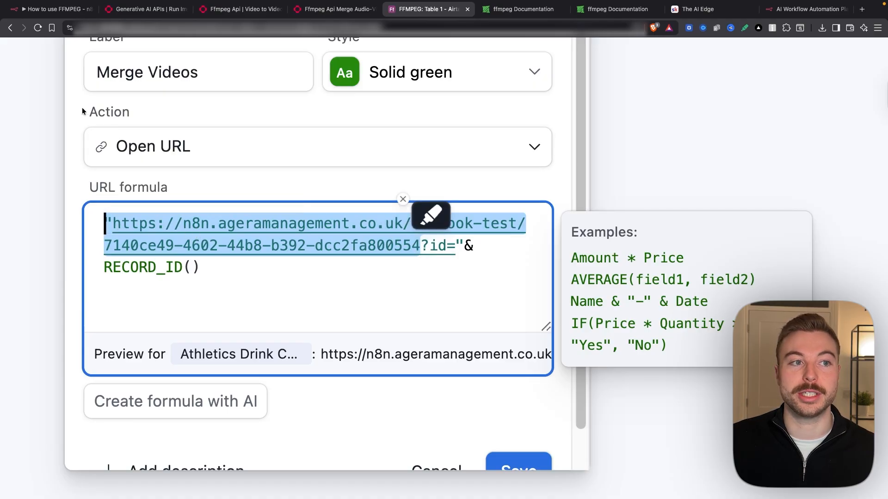
left_click(33, 10)
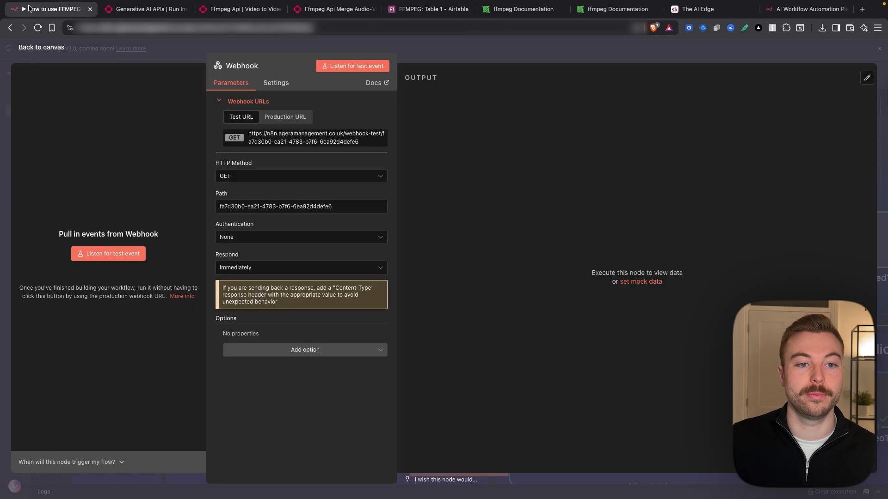
left_click(445, 10)
Examine the id query and RECORD_ID() part of the URL formula, and save the Merge Videos button field
left_click_drag(426, 251, 456, 264)
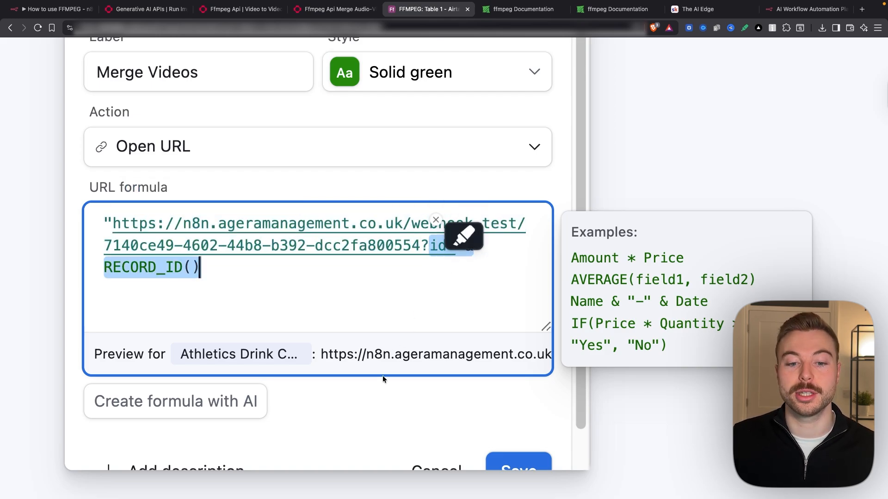
scroll(379, 402, "down", 5)
left_click(595, 280)
left_click(418, 358)
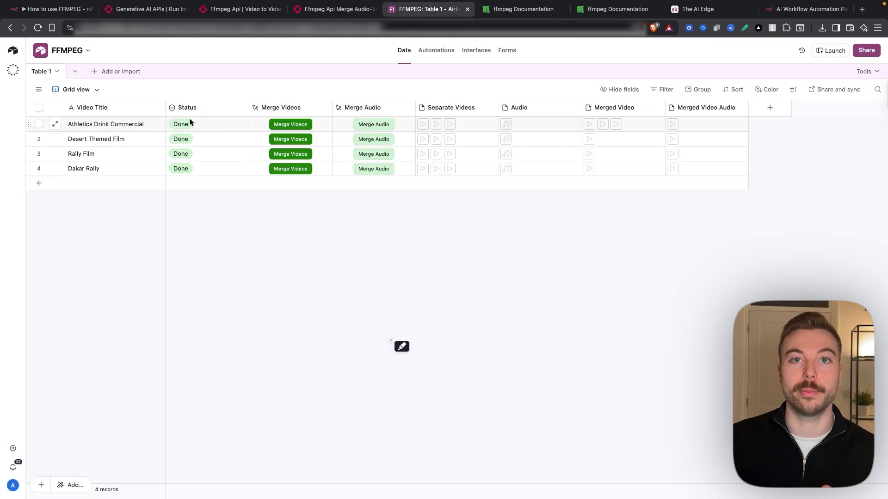
Return to the n8n workflow, leave the new Webhook node's settings and delete the node from the canvas
left_click(54, 10)
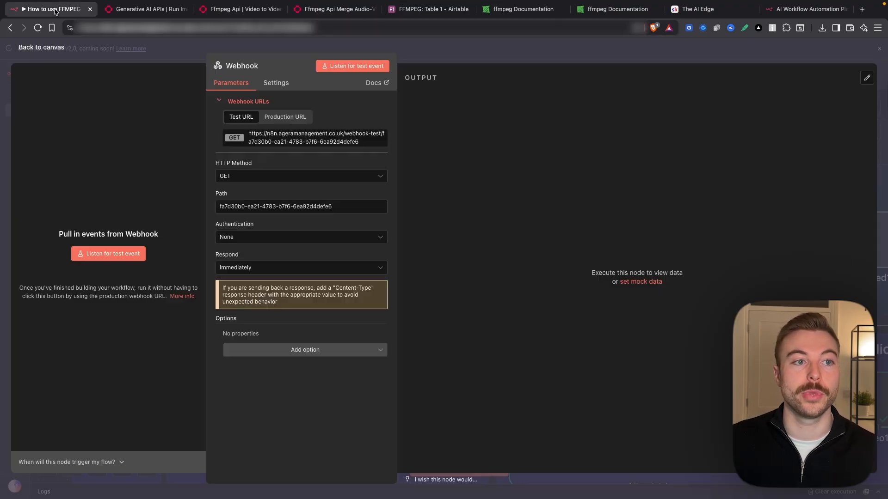
left_click(102, 50)
right_click(813, 417)
left_click(805, 404)
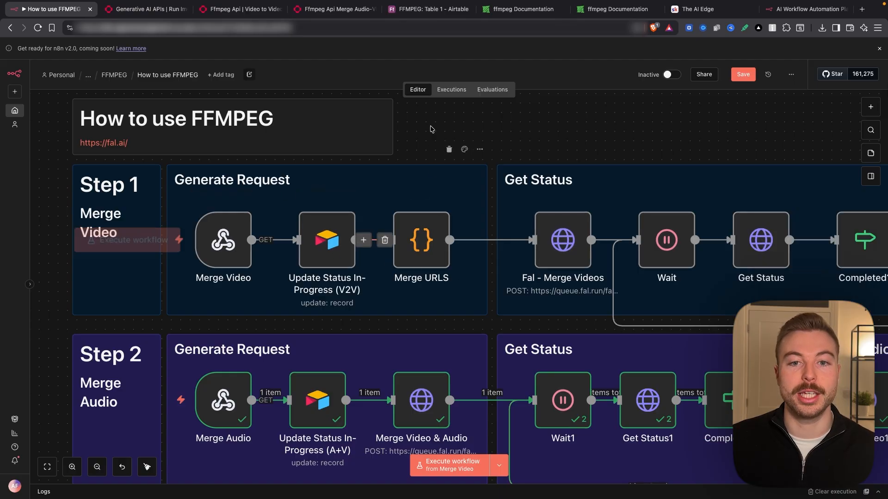
Load a past successful merge-video execution from Dec 8 into the workflow editor and save the workflow
left_click(452, 90)
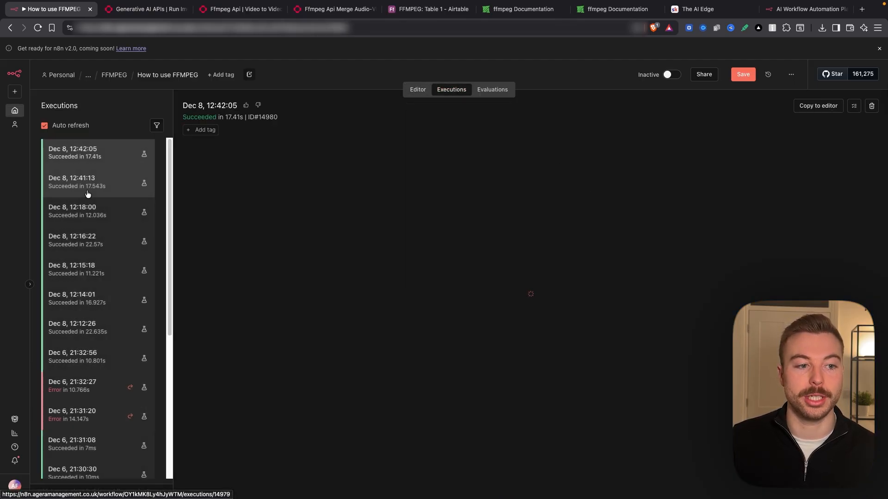
left_click(816, 106)
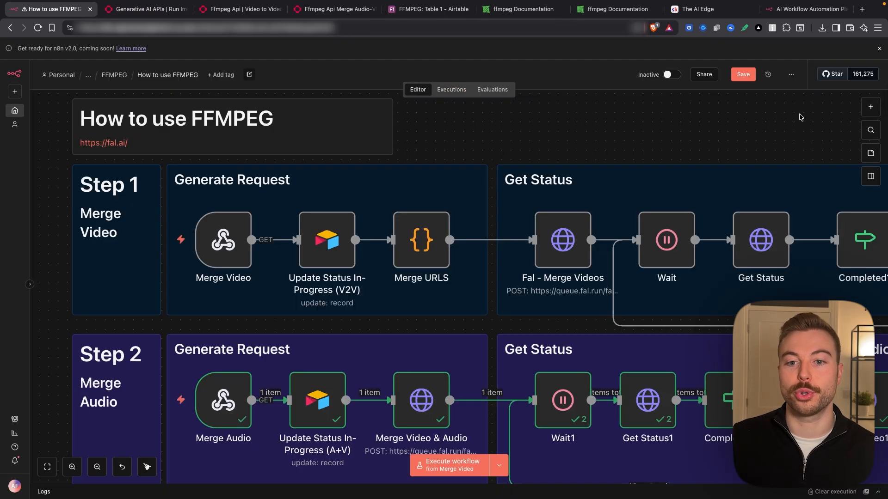
left_click(743, 74)
Inspect the Merge Video node's pinned output with its headers collapsed, and relate the query id to the records in the Airtable table
scroll(381, 217, "up", 3)
scroll(381, 217, "down", 4)
double_click(362, 328)
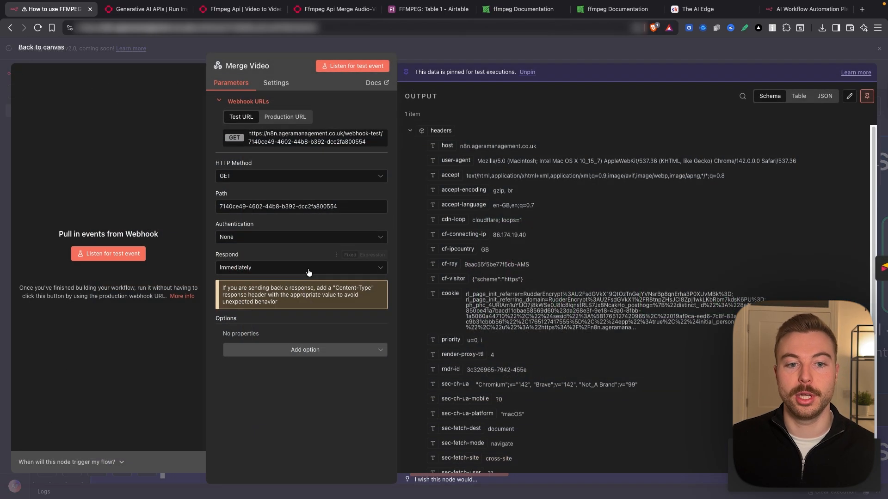
left_click(410, 131)
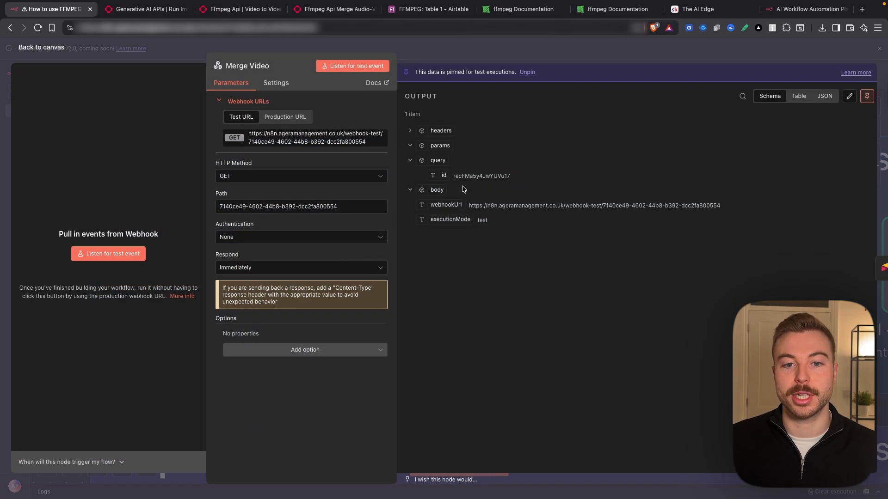
left_click(430, 8)
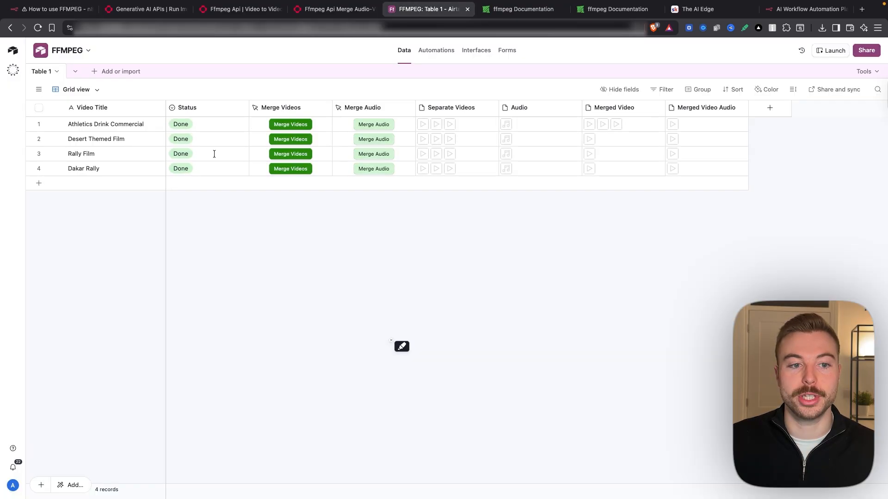
left_click(58, 9)
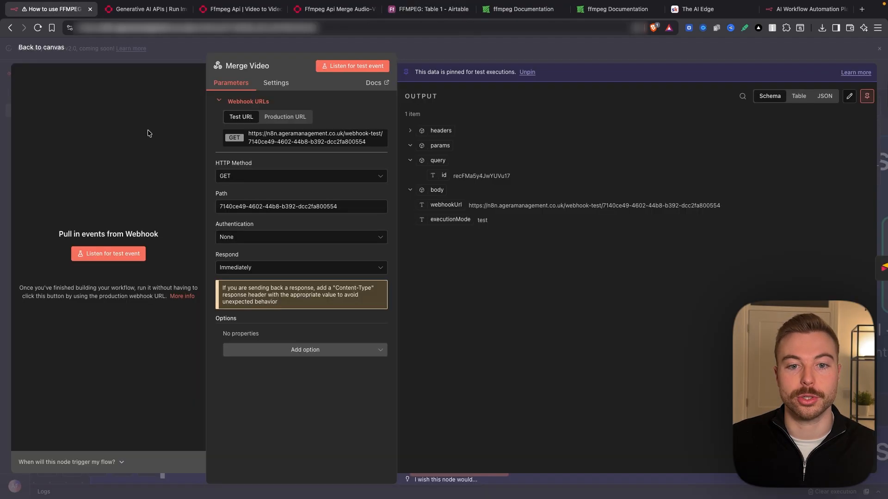
left_click(531, 51)
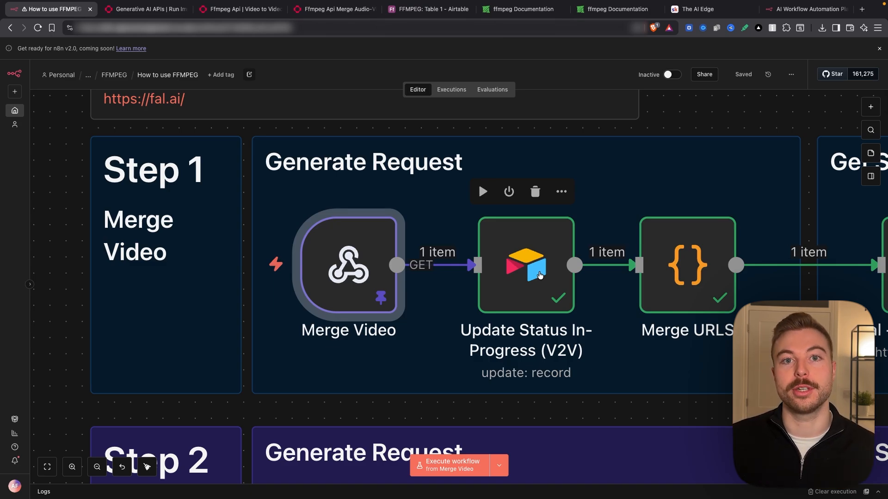
Open the Update Status In-Progress (V2V) node and check which Airtable credentials it offers
double_click(557, 255)
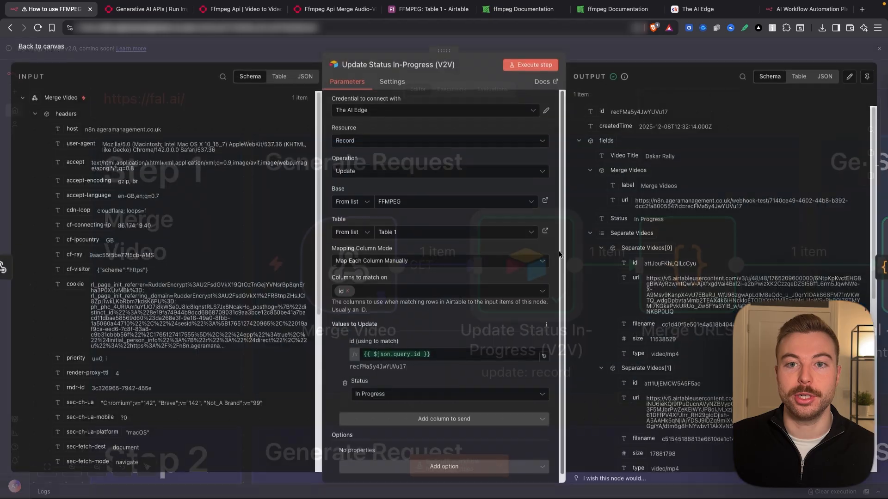
left_click(388, 113)
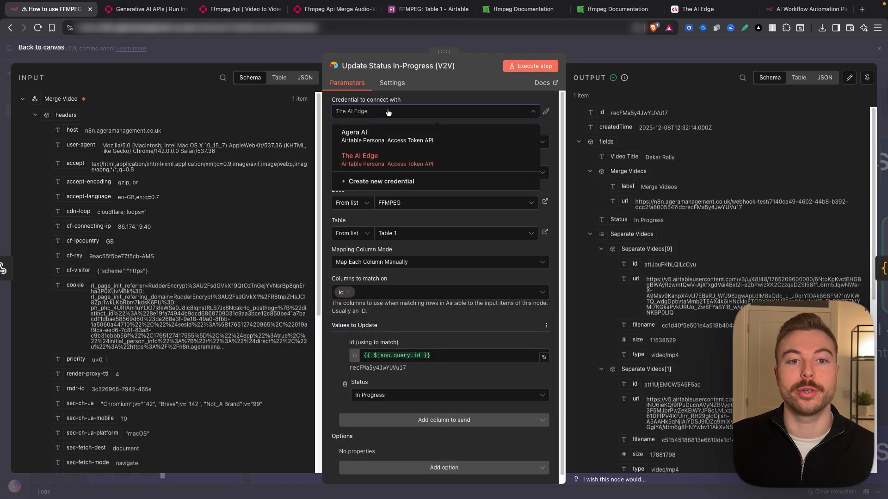
left_click(388, 112)
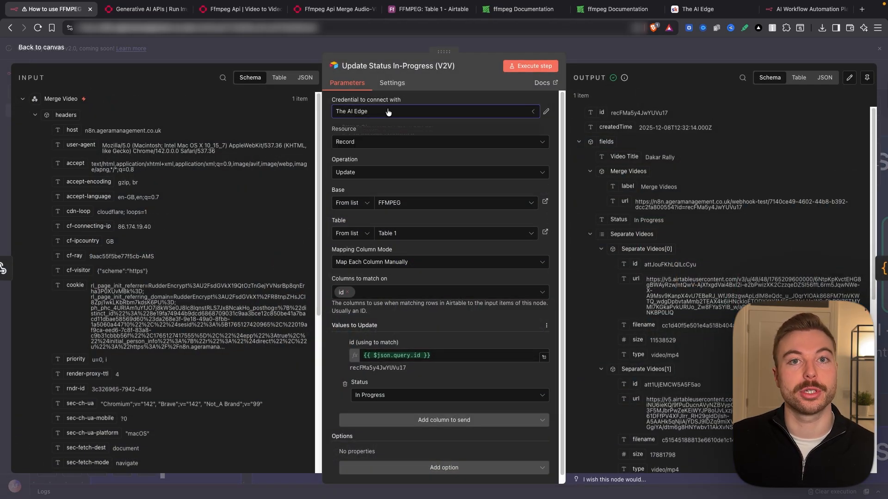
Switch to The AI Edge on Skool, view the Setup Tools course in its classroom, and return to the n8n node's credential setting
left_click(697, 9)
left_click(262, 77)
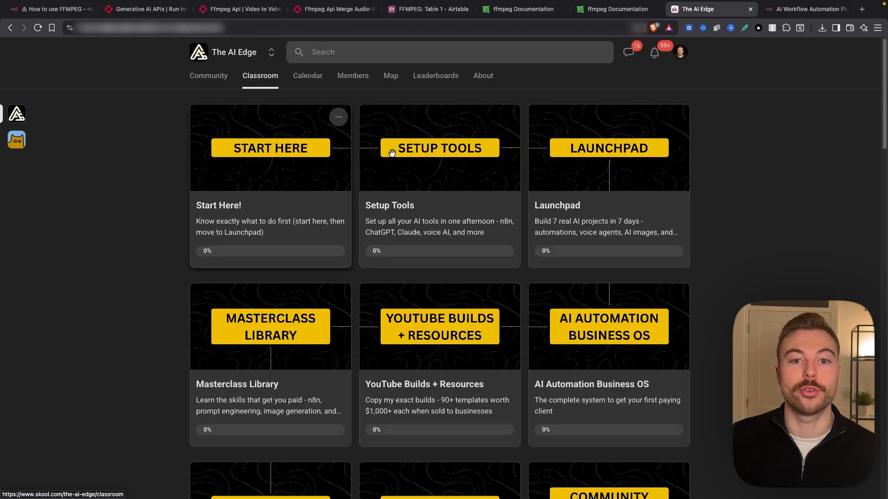
left_click(428, 169)
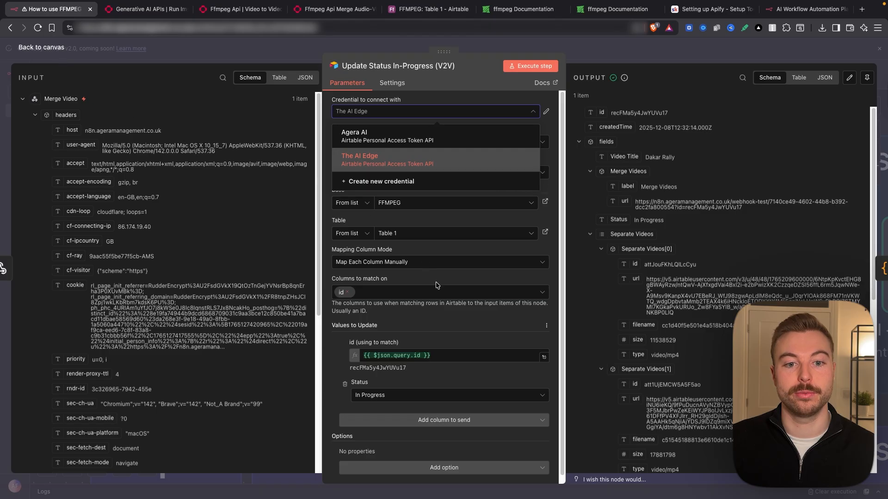
left_click(437, 221)
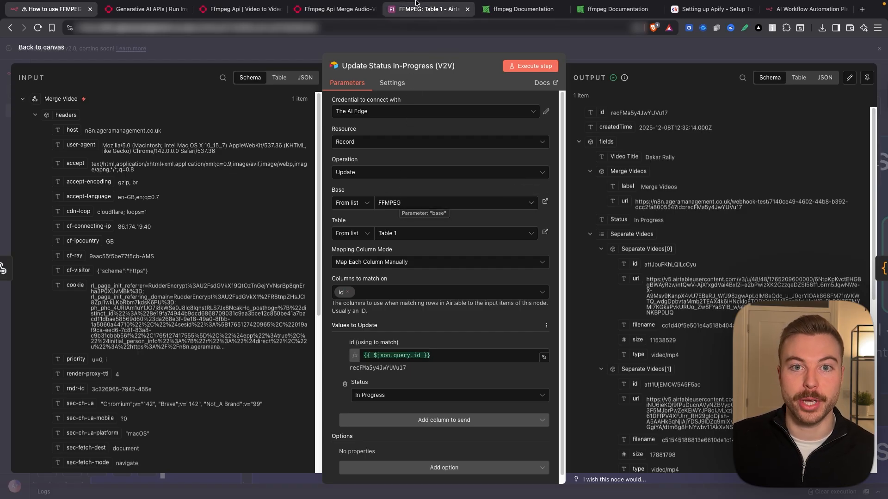
Compare the Update Status node's base and table settings with the FFMPEG table in Airtable, and check which Status options it offers
left_click(430, 9)
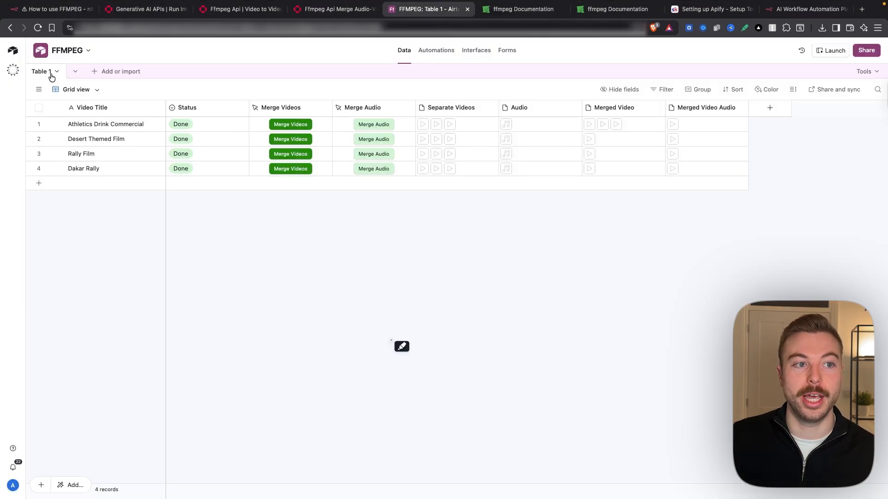
left_click(69, 10)
scroll(448, 291, "down", 1)
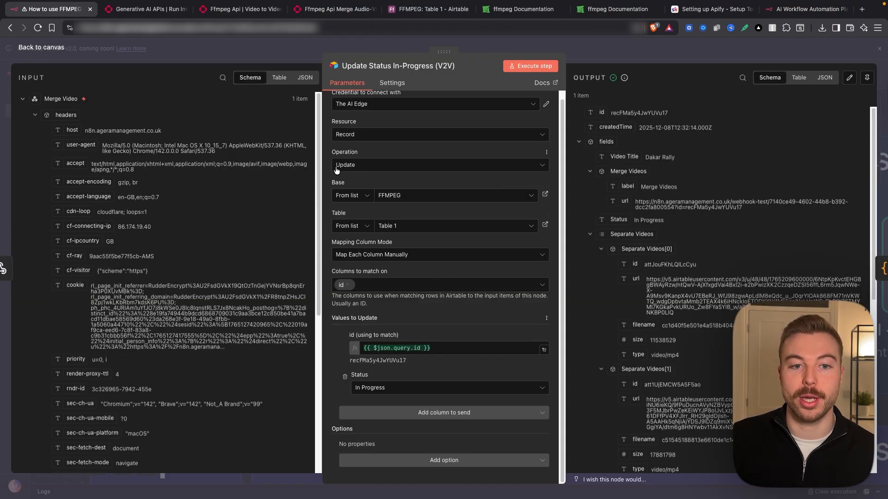
left_click(382, 390)
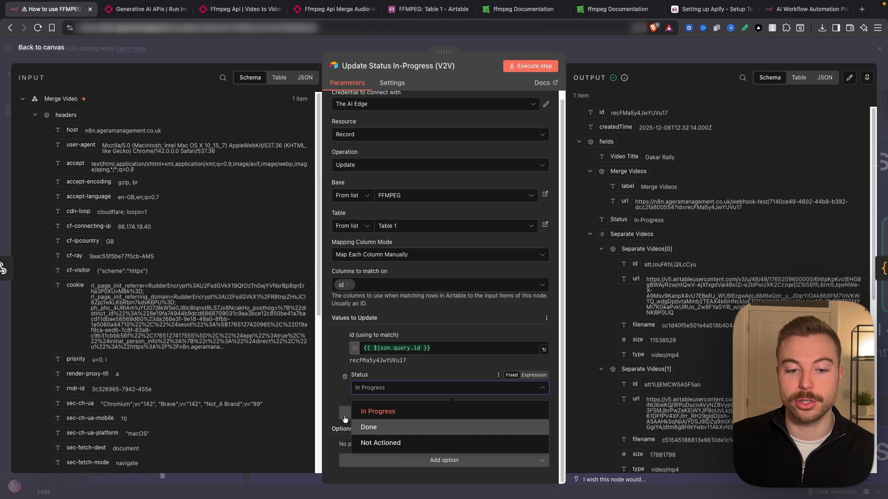
Clear the id match value and remap it to the Merge Video query id as {{ $json.query.id }}
left_click(35, 117)
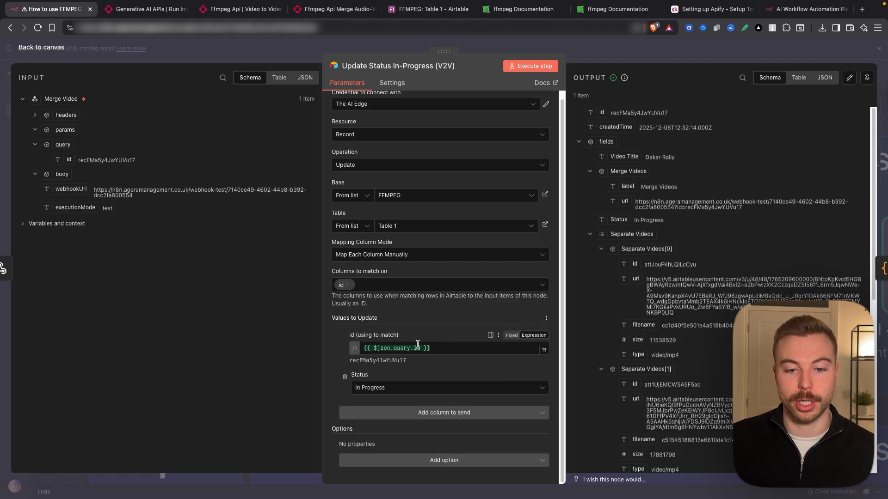
left_click_drag(433, 348, 321, 341)
key("BackSpace")
left_click_drag(69, 160, 402, 347)
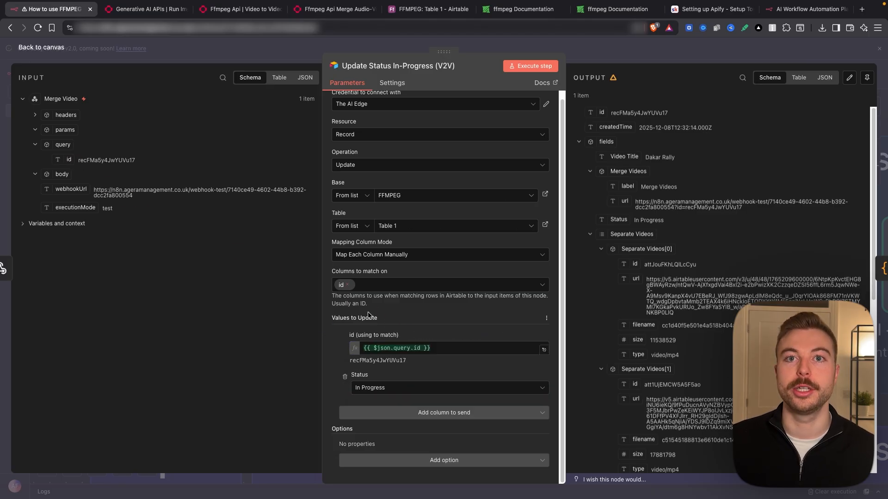
Execute the Update Status In-Progress (V2V) node, checking the Dakar Rally record in Airtable, and save the workflow
left_click(541, 69)
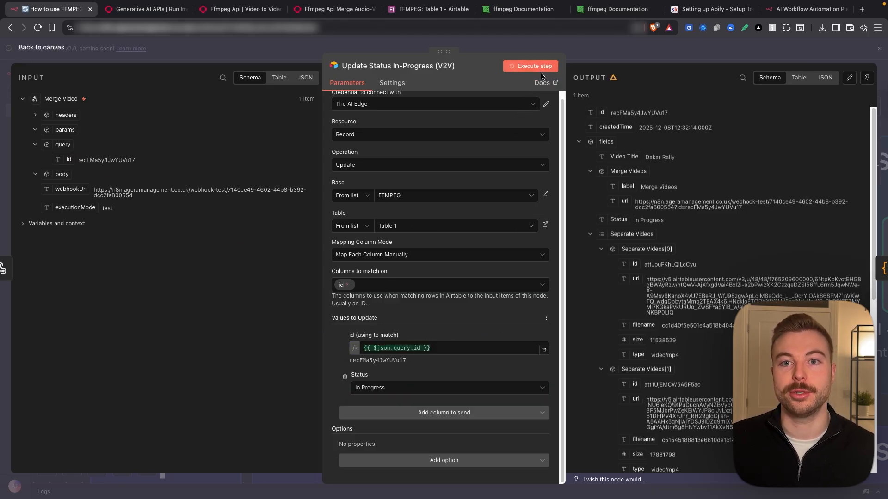
left_click(434, 11)
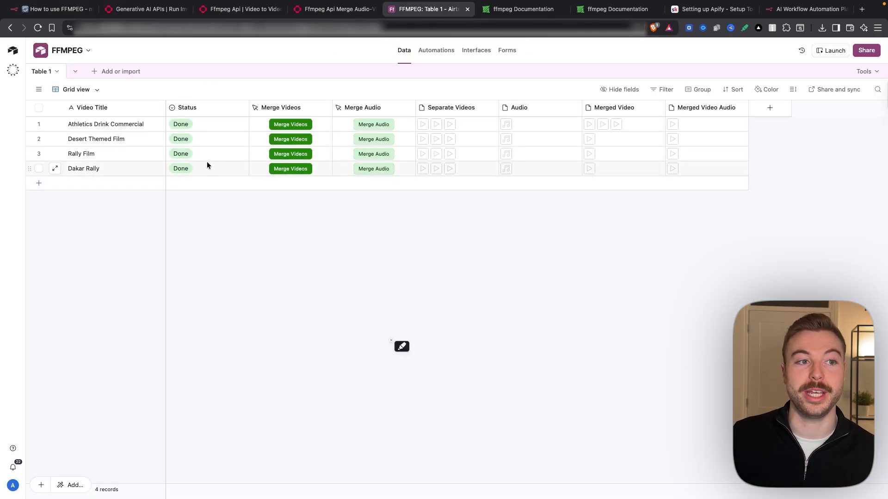
left_click(58, 9)
key("Escape")
left_click(754, 74)
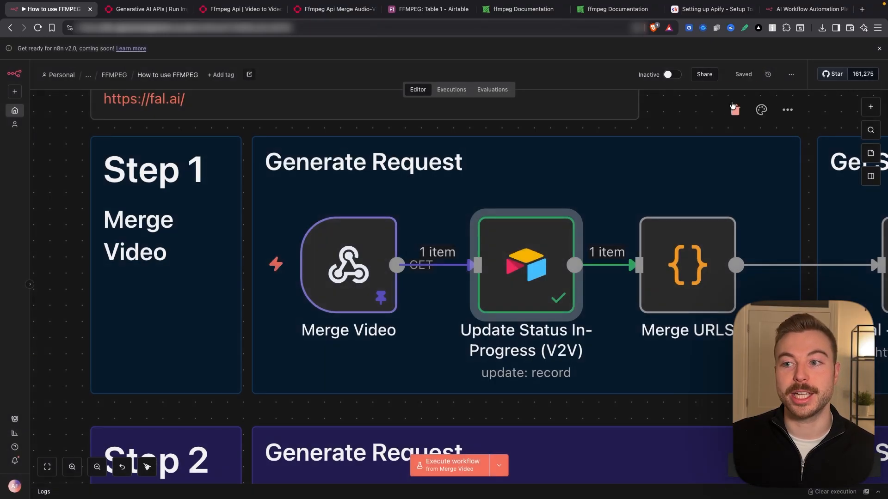
Add an Airtable node with the Update record action after Update Status In-Progress (V2V), and return to the canvas
left_click(871, 107)
type("air")
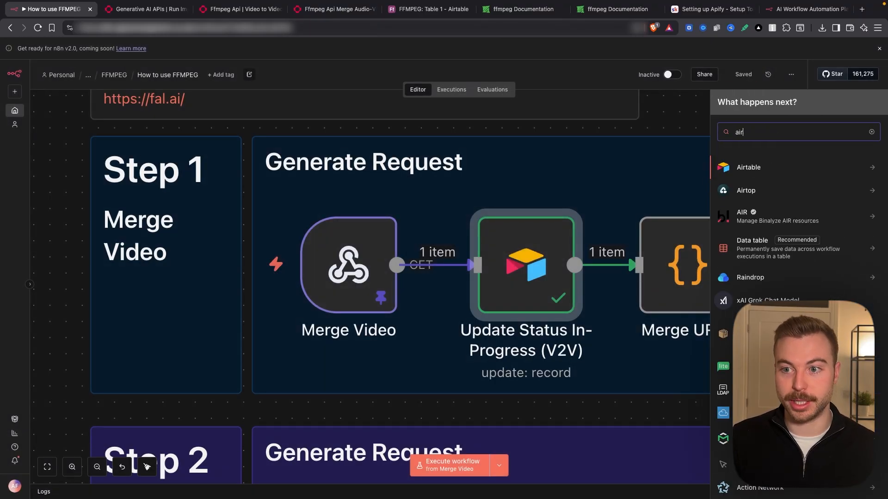
key("Return")
type("u")
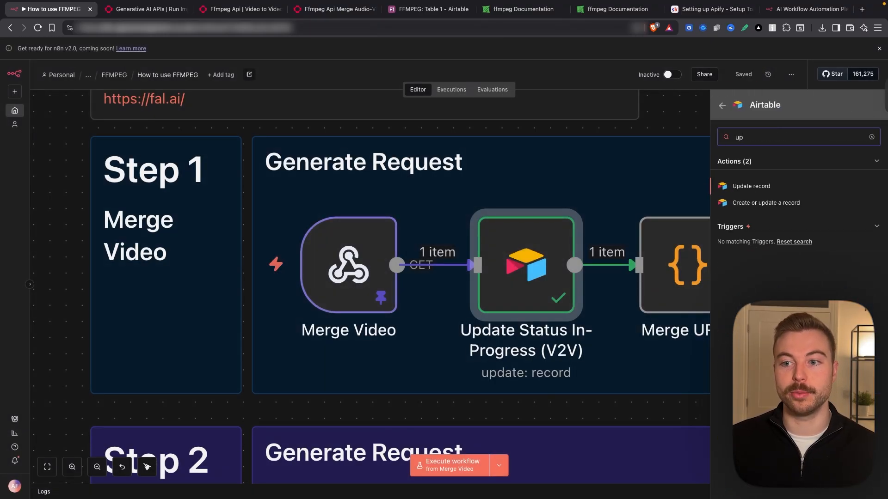
type("p")
left_click(755, 187)
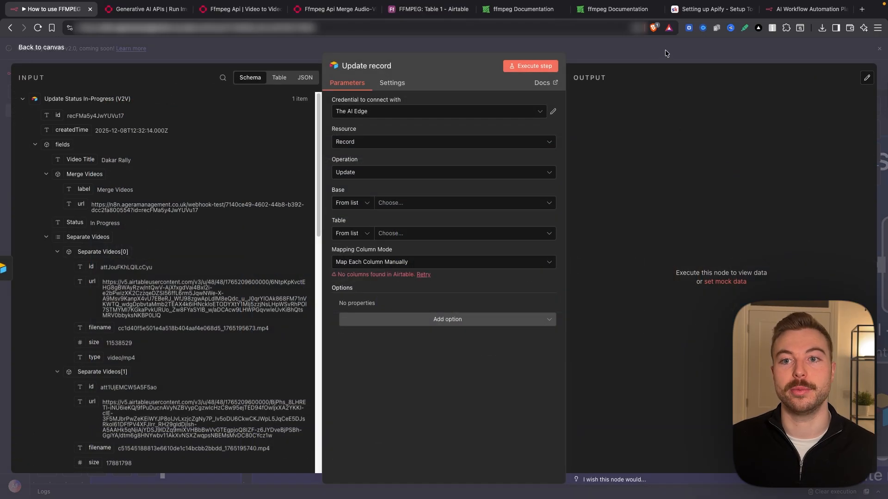
key("Escape")
left_click(793, 412)
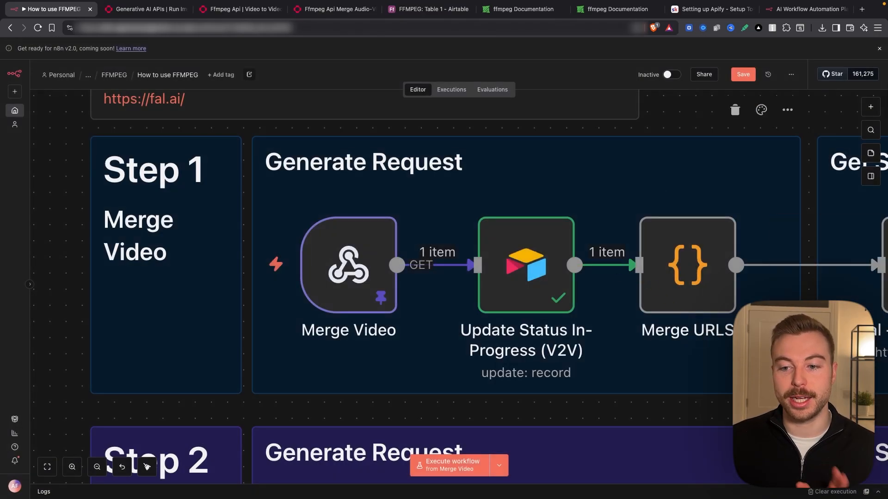
Examine the Separate Videos URLs in the Update Status In-Progress (V2V) output and relate them to the Dakar Rally record's attachments in Airtable
scroll(747, 365, "down", 3)
scroll(657, 336, "right", 3)
scroll(657, 336, "right", 3)
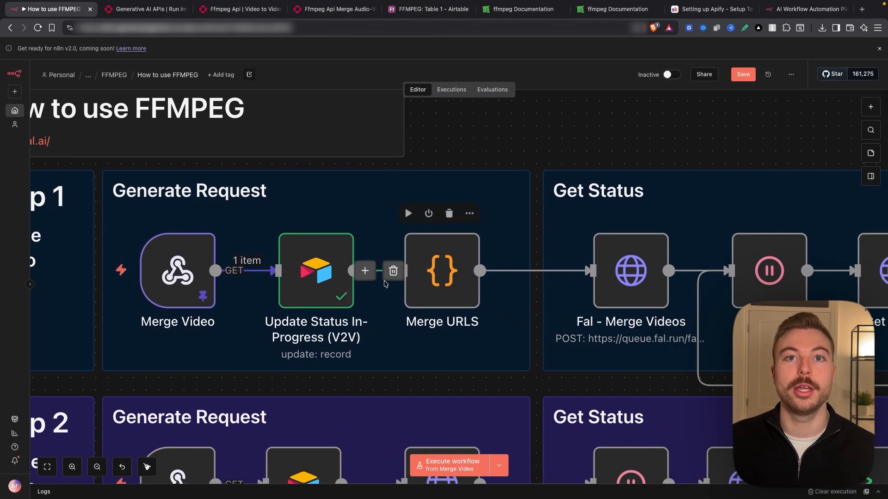
left_click(319, 269)
double_click(319, 269)
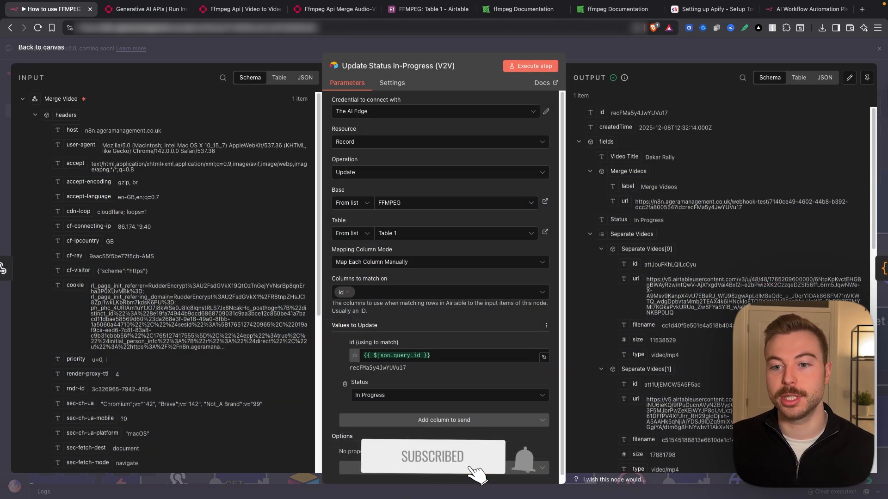
scroll(646, 248, "down", 2)
left_click_drag(646, 232, 695, 264)
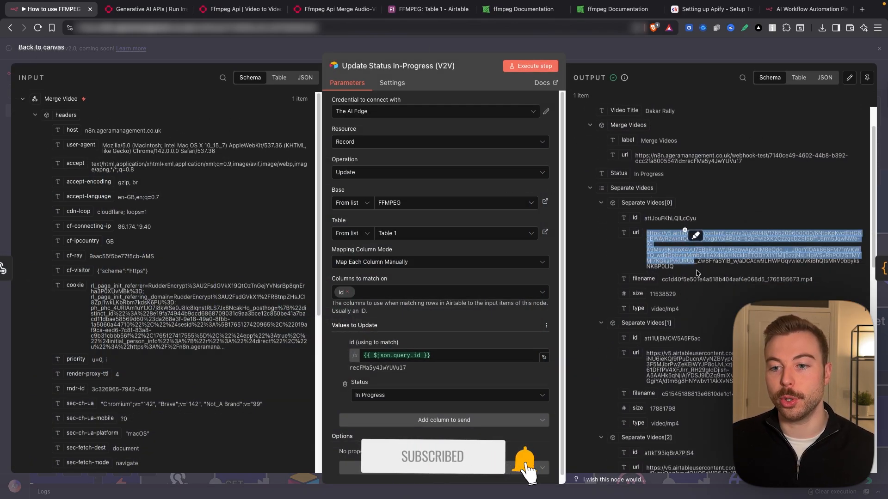
scroll(674, 284, "down", 3)
left_click_drag(646, 223, 818, 250)
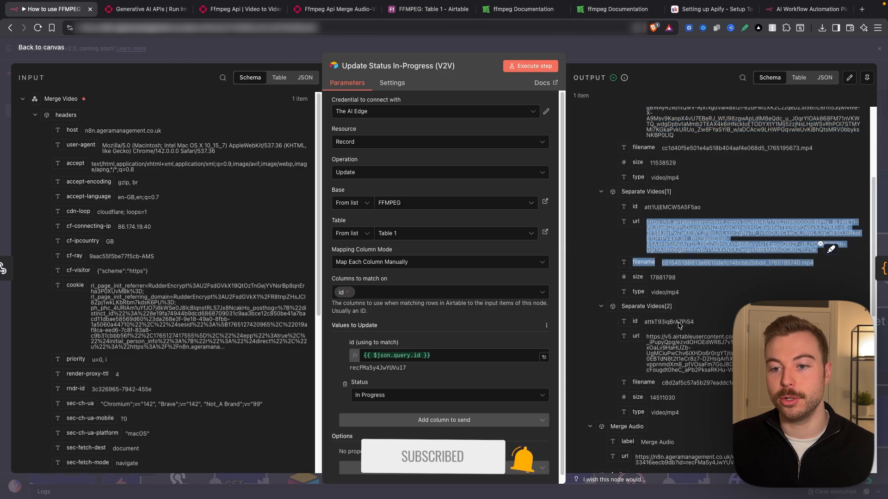
left_click(430, 9)
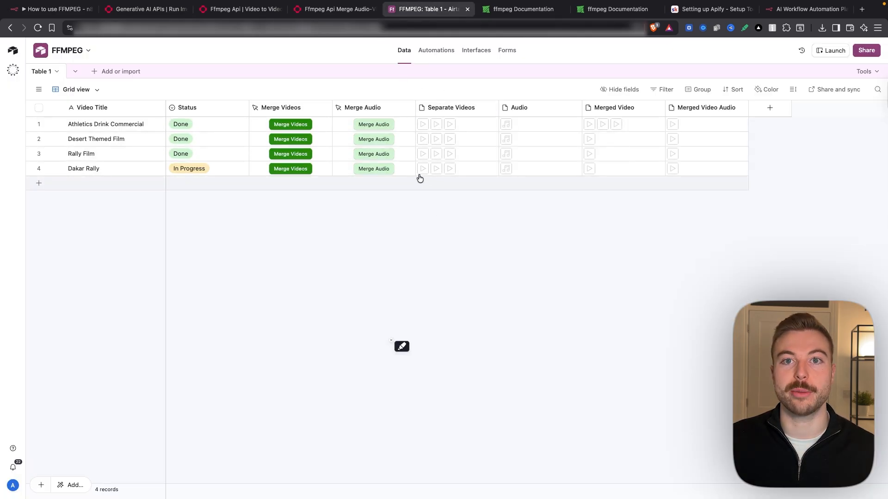
left_click(31, 12)
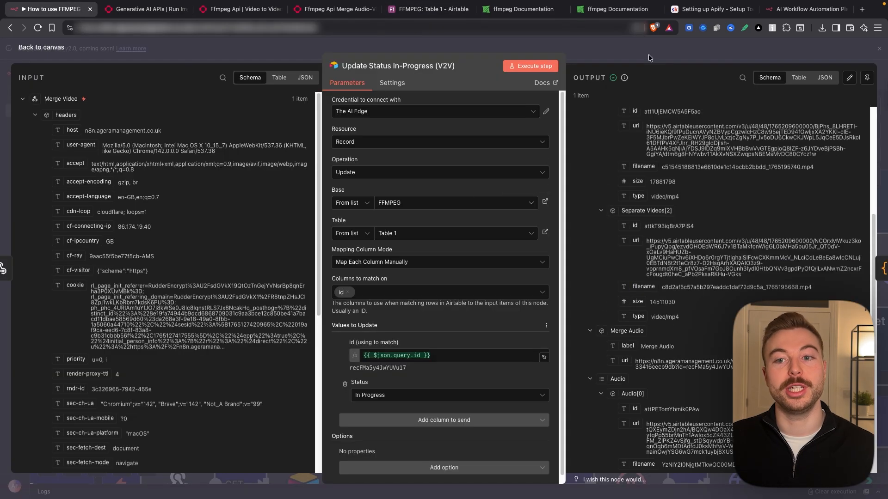
left_click(648, 54)
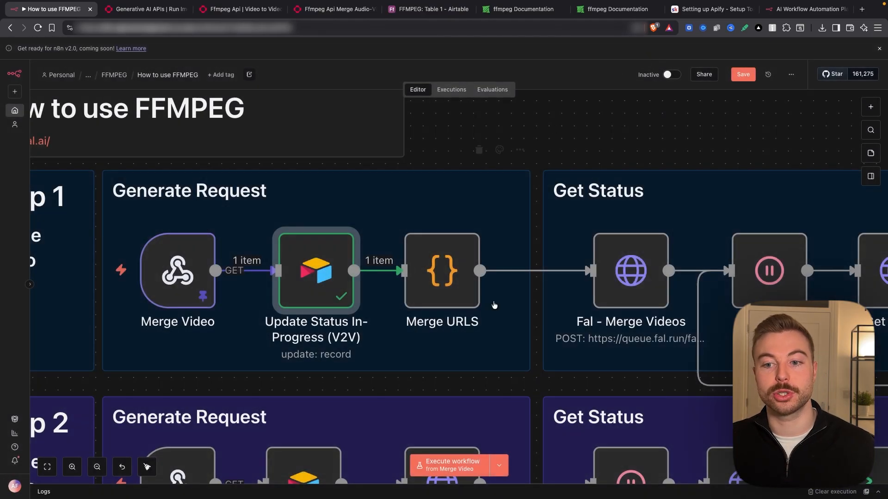
Execute the Merge URLS code node and open its details
mouse_move(673, 284)
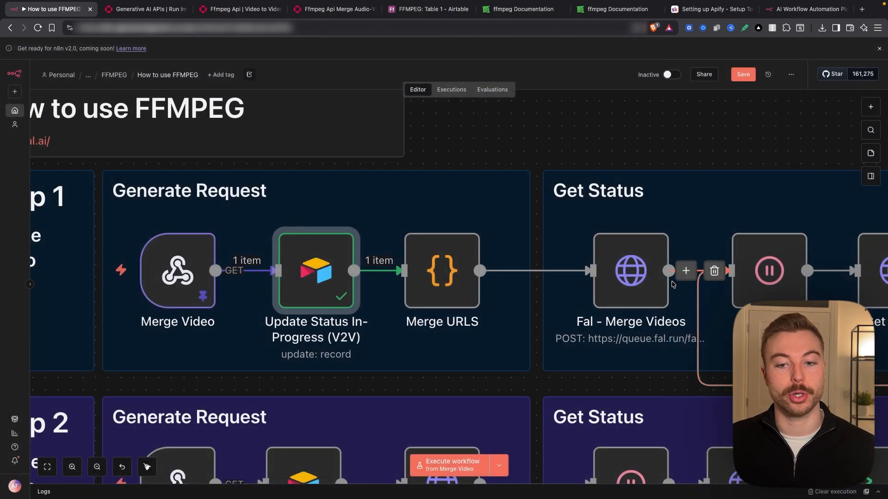
right_click(424, 268)
left_click(436, 290)
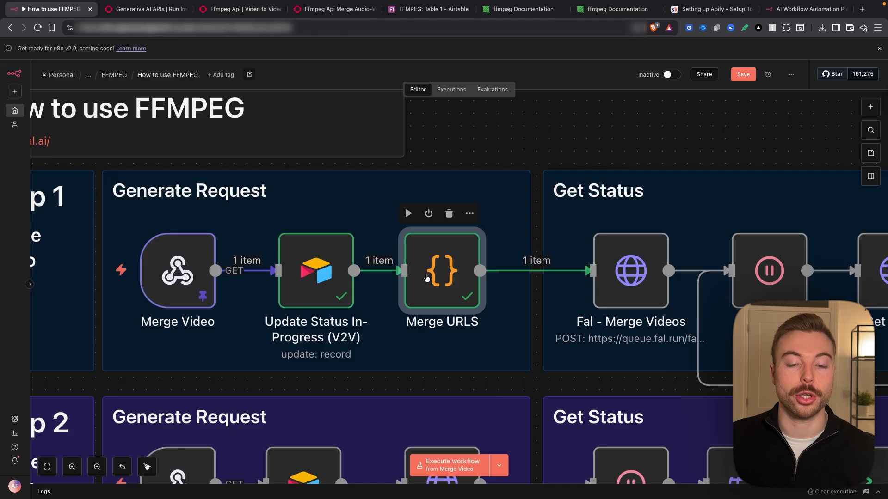
double_click(435, 290)
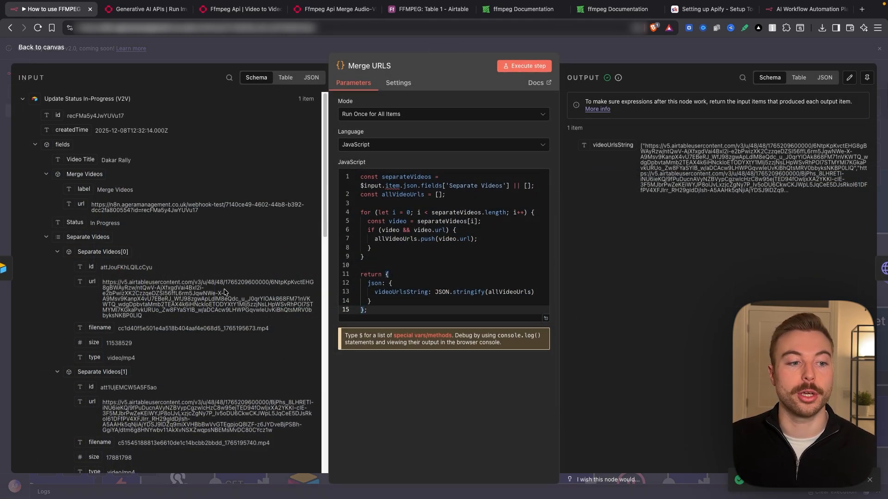
Compare the Merge URLS node's separate video inputs with the combined videoUrlsString in its JSON output, and return to the canvas
scroll(228, 291, "down", 3)
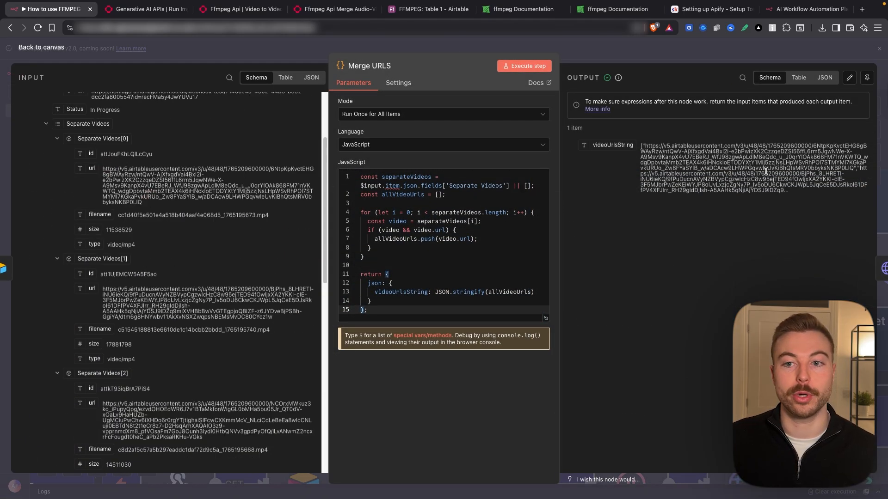
left_click(824, 77)
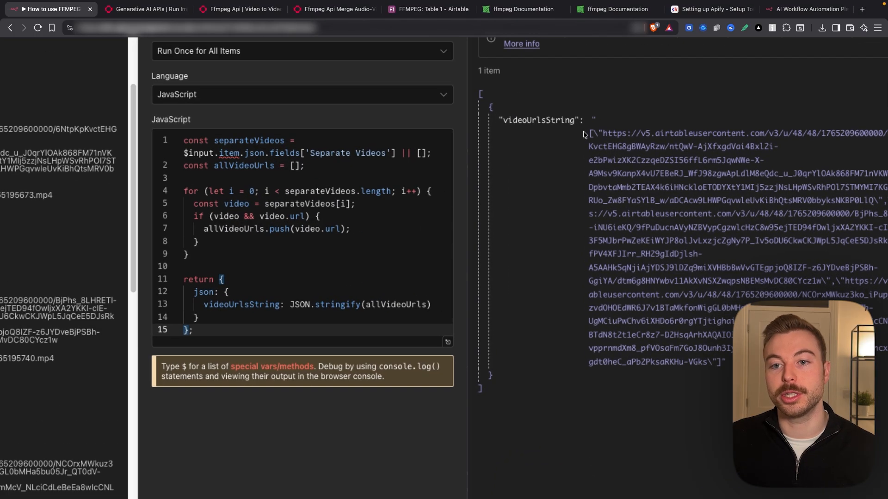
left_click_drag(583, 135, 724, 372)
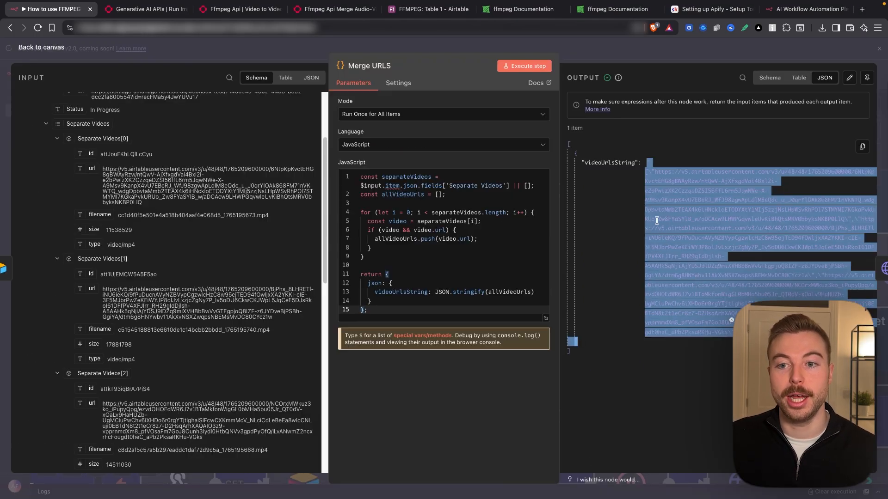
left_click(780, 272)
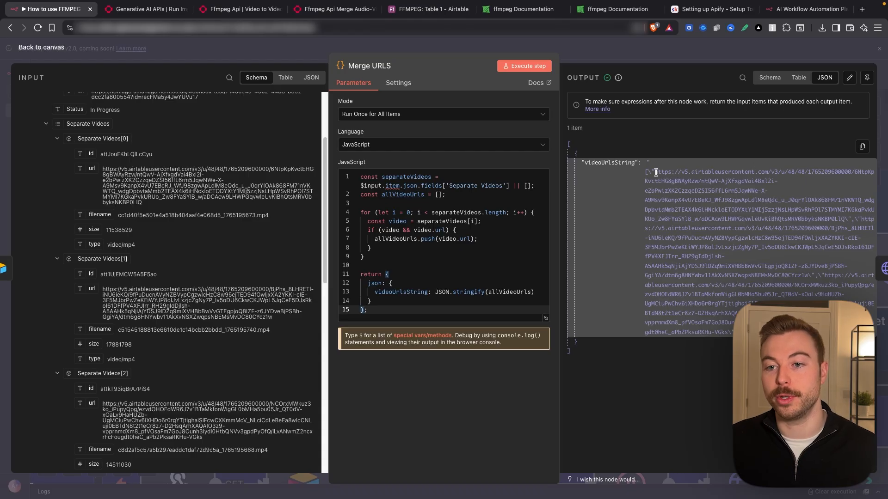
double_click(673, 173)
left_click(673, 142)
left_click_drag(651, 172, 715, 172)
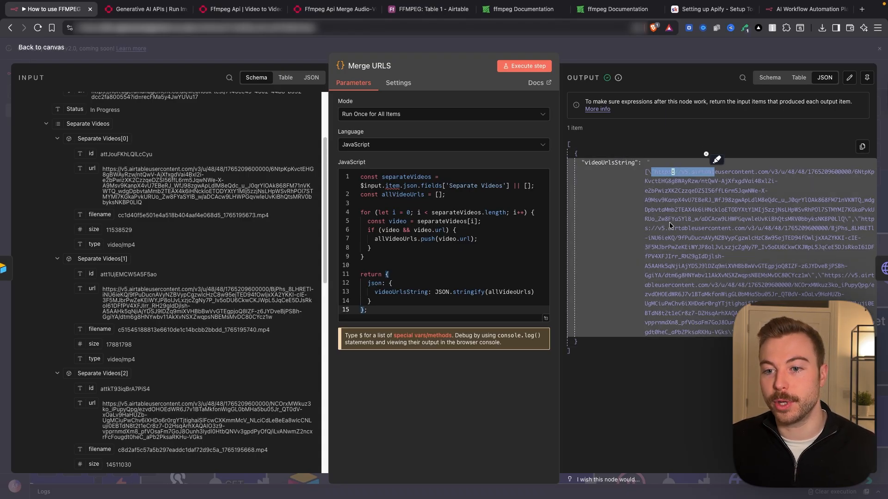
left_click_drag(863, 218, 728, 333)
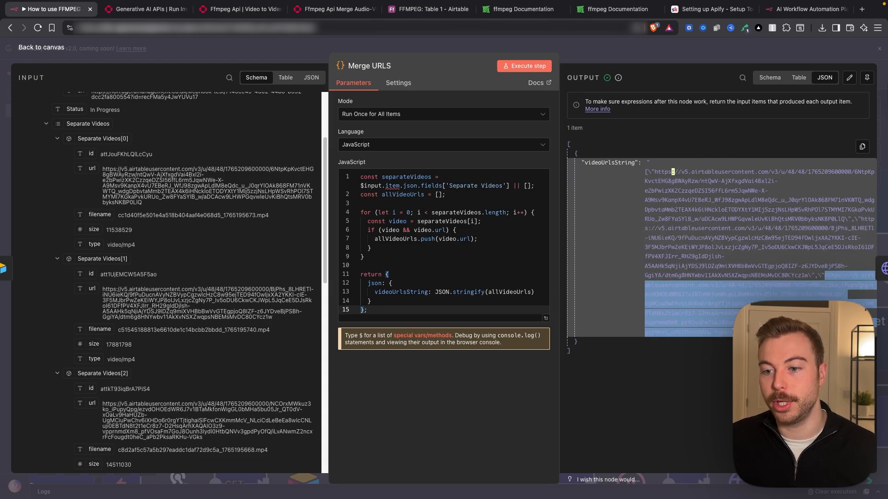
left_click(725, 393)
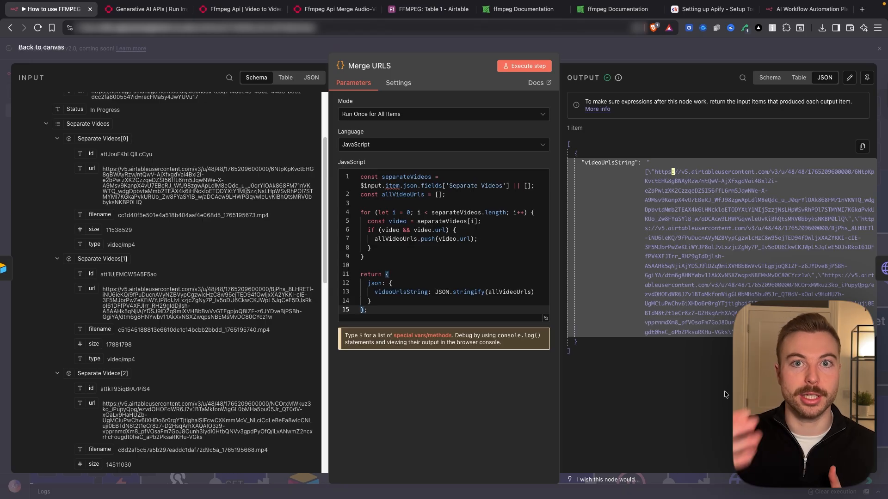
left_click(676, 61)
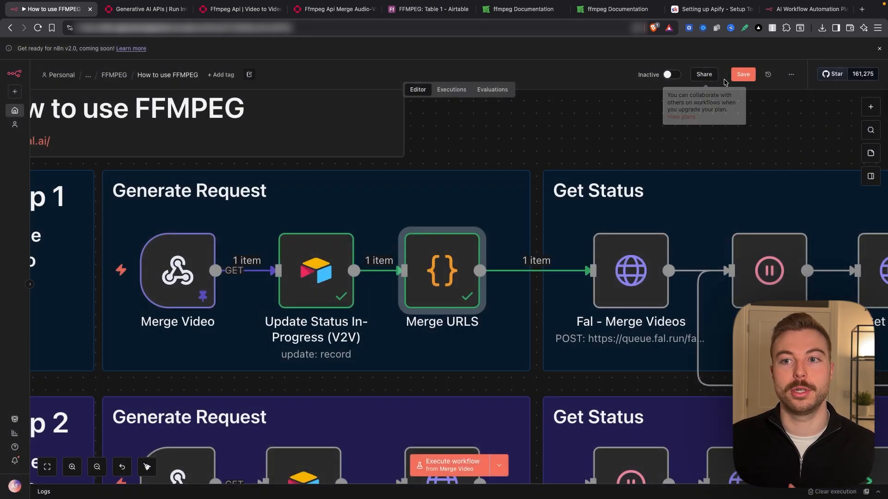
Add an HTTP Request node fed by the Merge URLS output
scroll(423, 222, "right", 5)
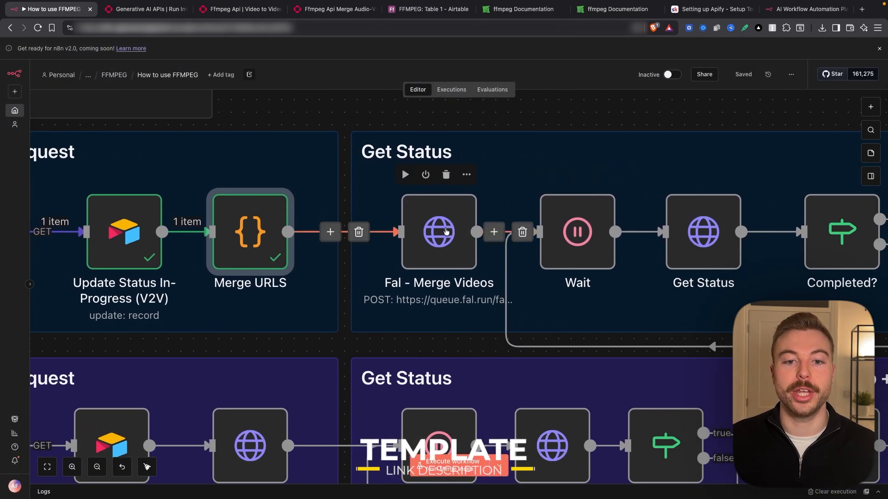
left_click(868, 113)
type("http")
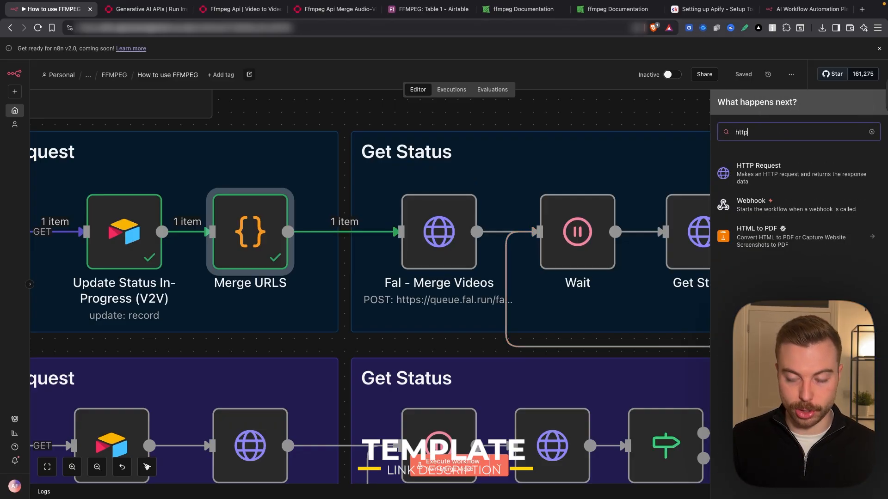
key("Return")
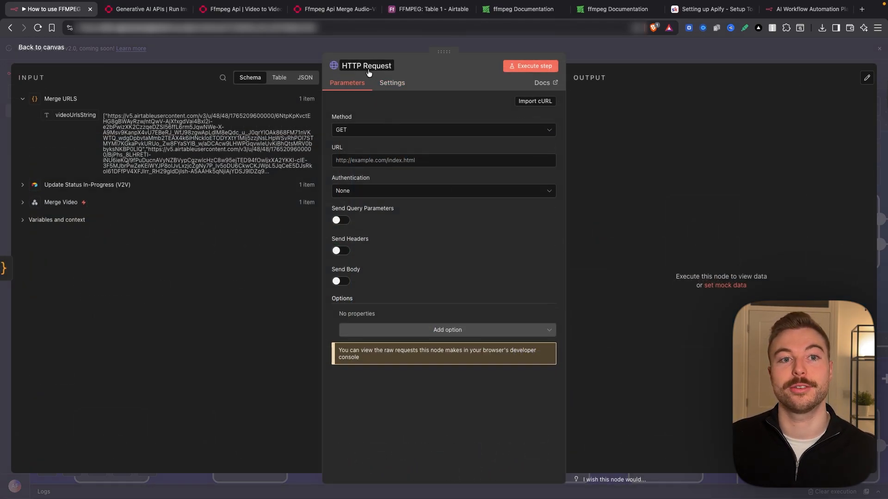
Switch to the fal.ai ffmpeg-api/merge-videos page and view its API documentation and playground
left_click(238, 9)
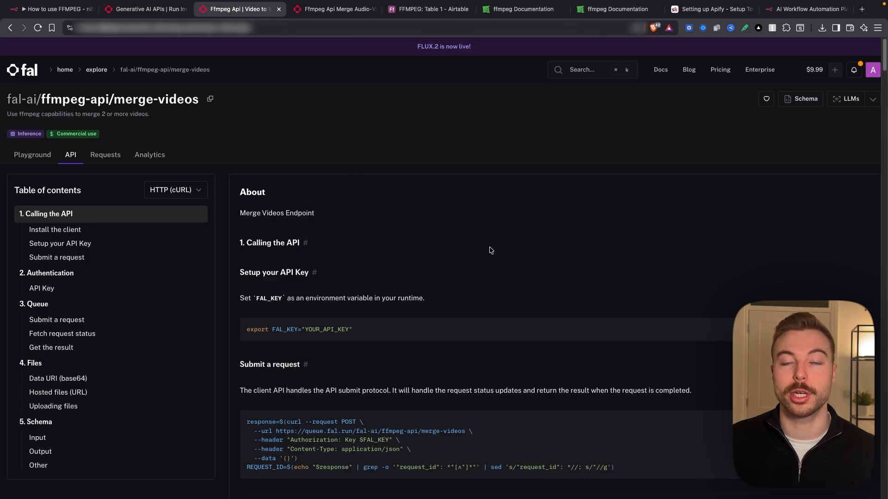
left_click(33, 159)
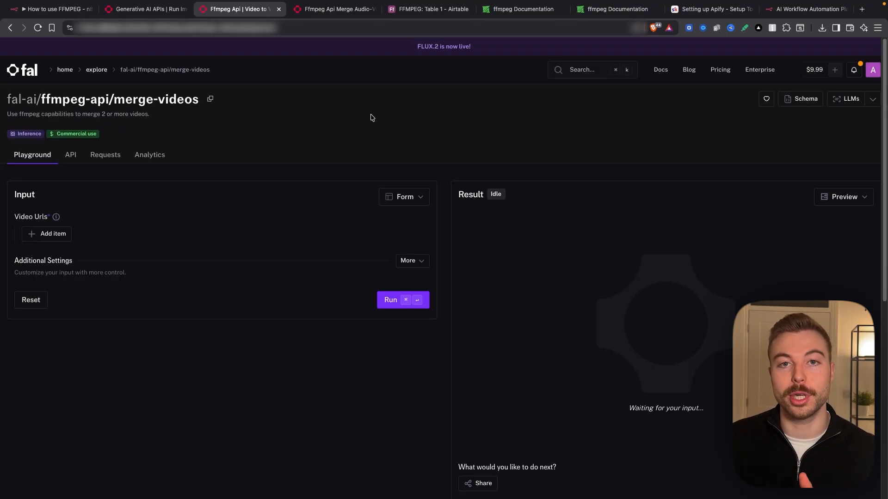
Search fal.ai's models for "ffmpeg", look through the available ffmpeg-api endpoints, and close the search
left_click(575, 73)
type("ffmpeg")
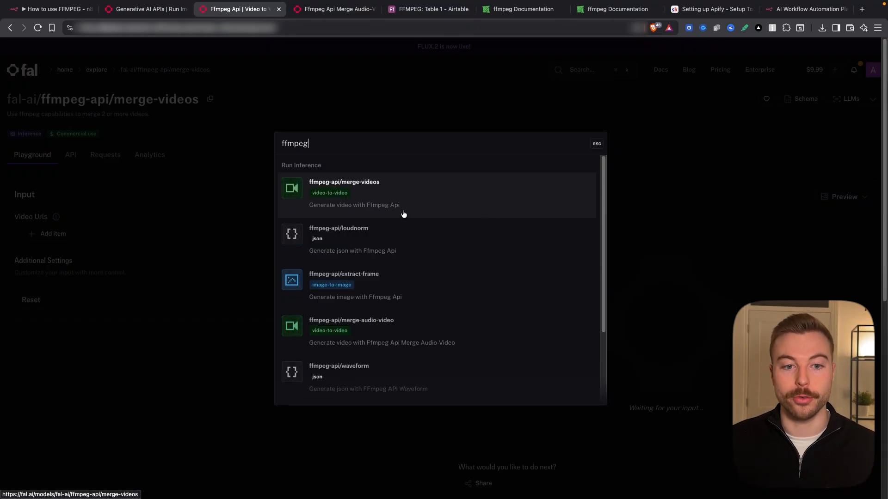
scroll(401, 211, "down", 2)
scroll(401, 210, "down", 3)
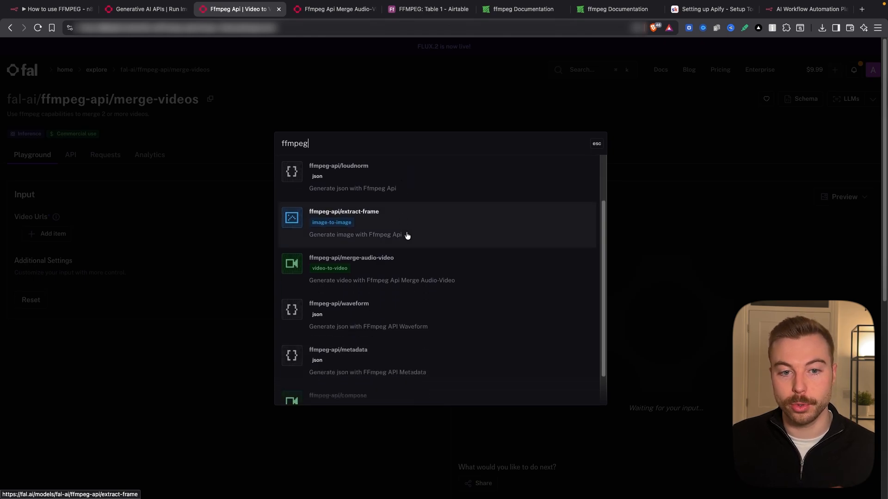
scroll(408, 243, "down", 1)
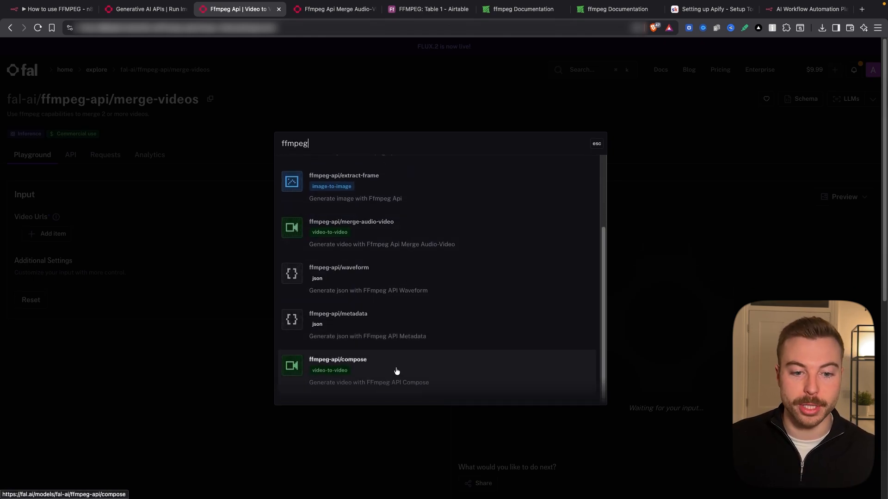
left_click(685, 212)
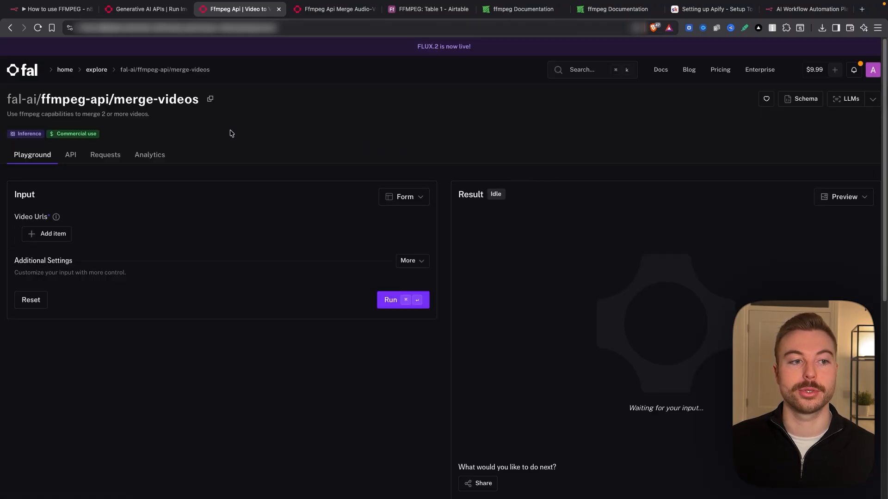
Open the merge-videos API documentation and examine the cURL example for submitting a request
left_click(67, 155)
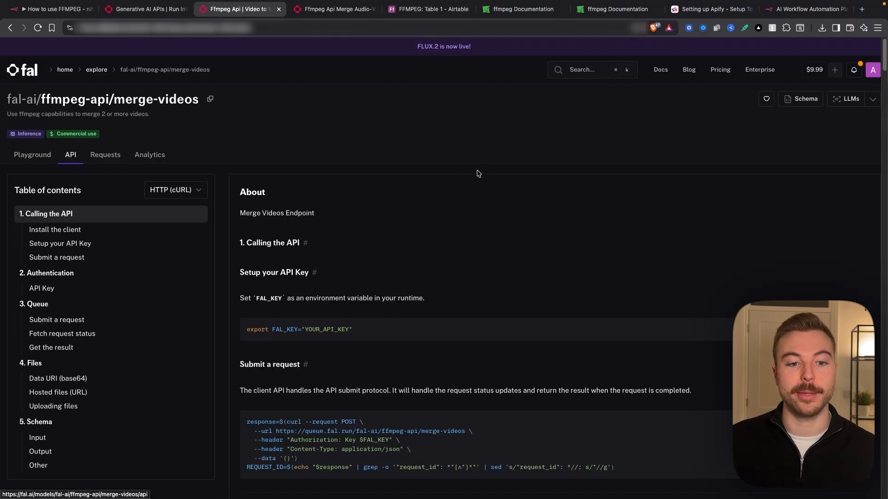
scroll(537, 167, "down", 6)
left_click_drag(615, 191, 233, 151)
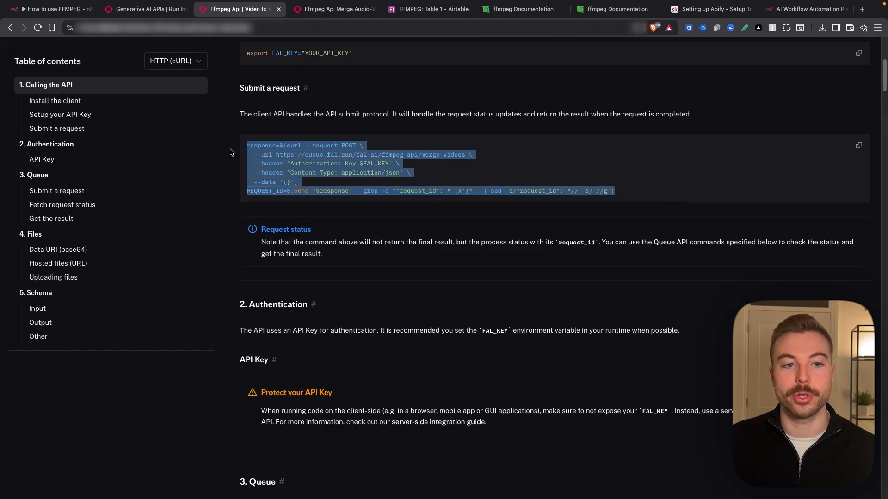
left_click(410, 112)
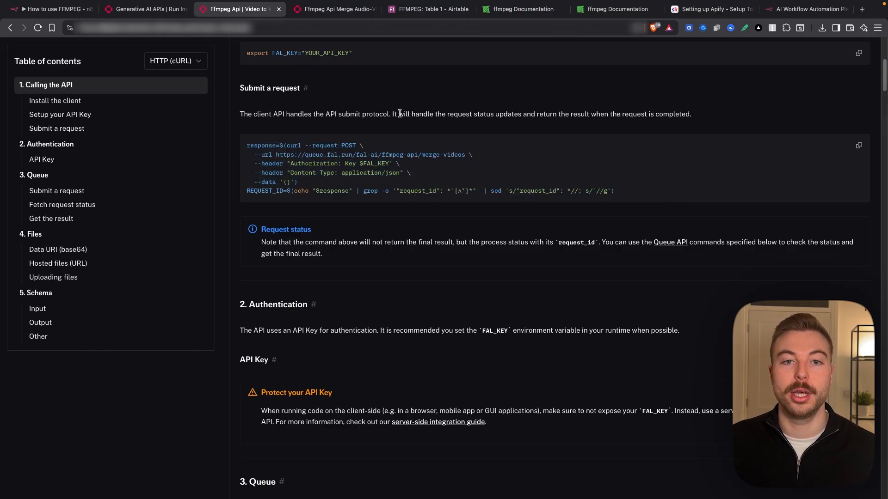
Switch back to the n8n workflow, close the blank HTTP Request node and delete it from the canvas
left_click(52, 10)
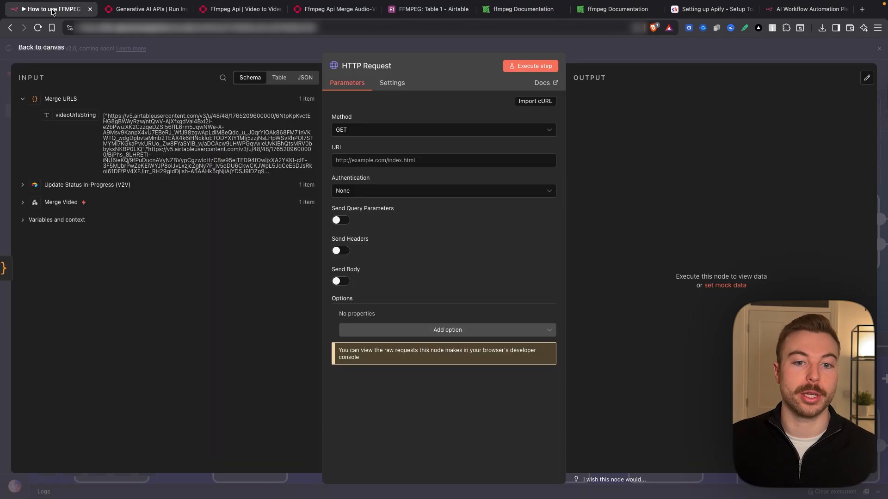
left_click(292, 46)
right_click(527, 332)
left_click(481, 310)
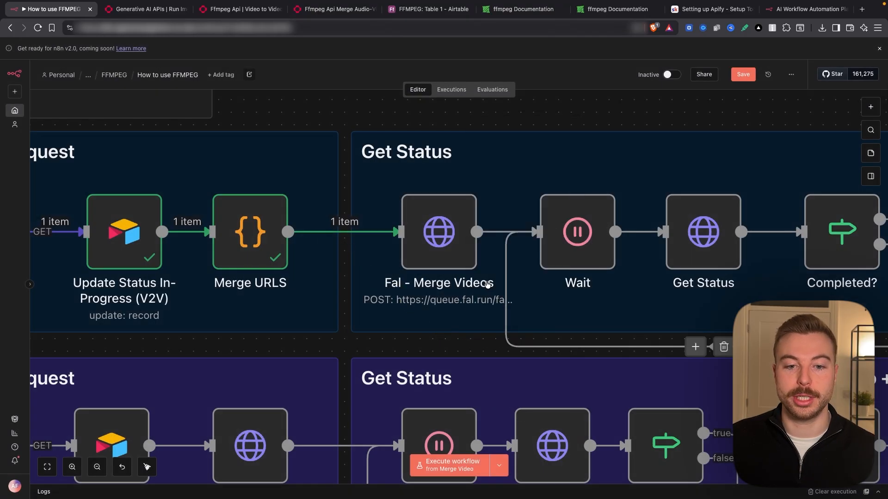
Open the Fal - Merge Videos node and review its POST URL and Authorization header
double_click(439, 230)
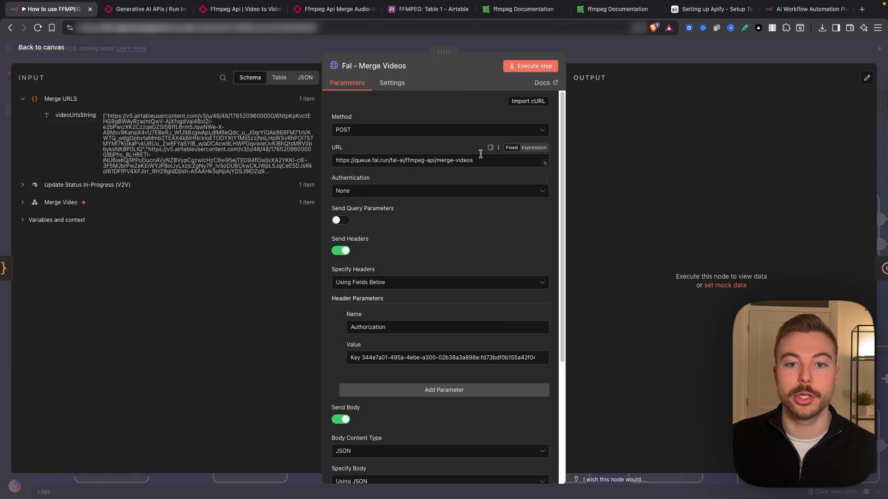
triple_click(474, 160)
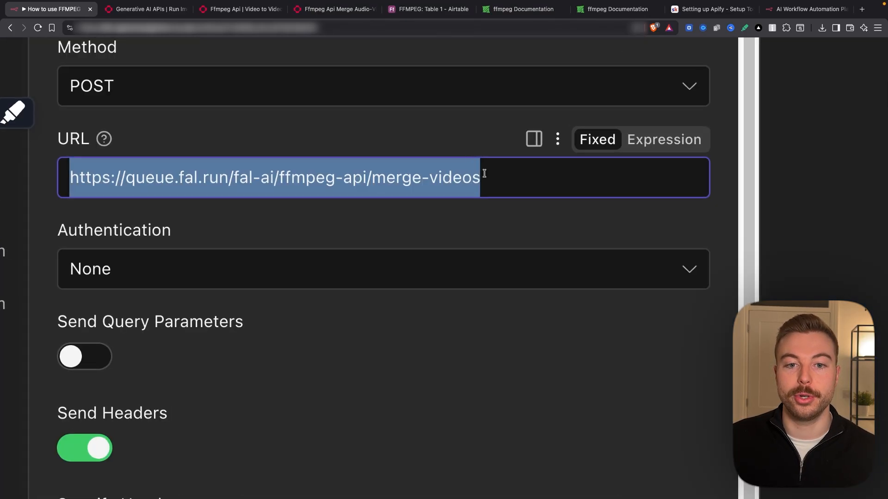
left_click_drag(484, 174, 56, 166)
scroll(517, 240, "down", 10)
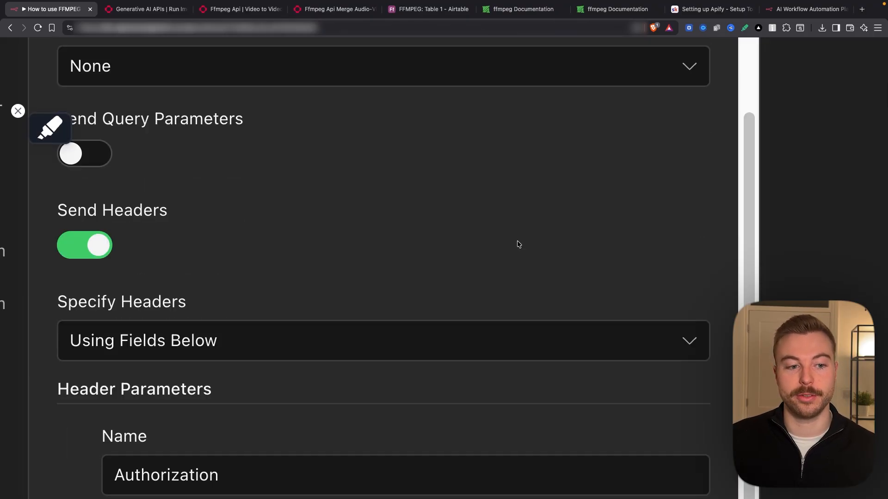
left_click_drag(115, 361, 468, 361)
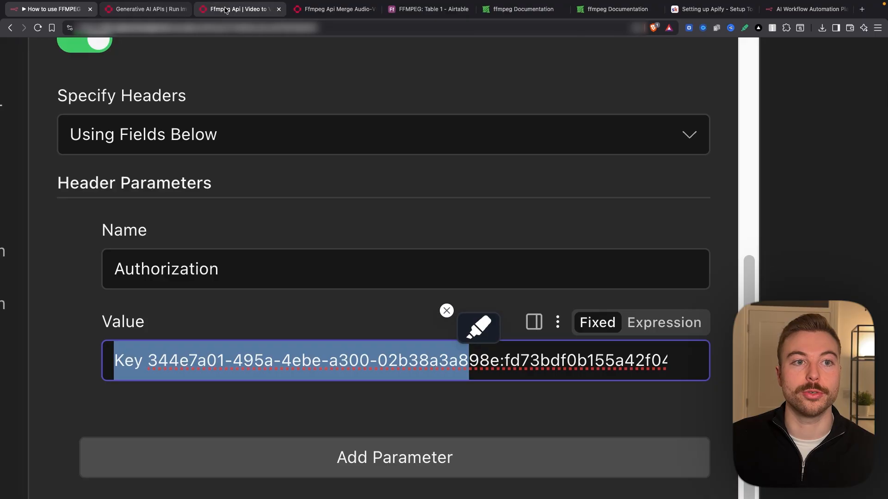
Switch to fal.ai, go to the API keys page, view the form for adding a new key, and cancel it
left_click(225, 10)
scroll(678, 109, "up", 6)
left_click(34, 74)
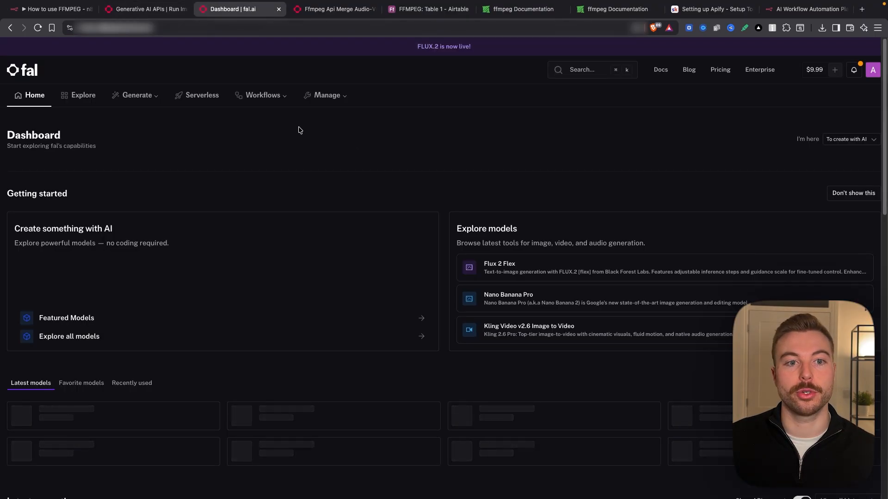
left_click(334, 95)
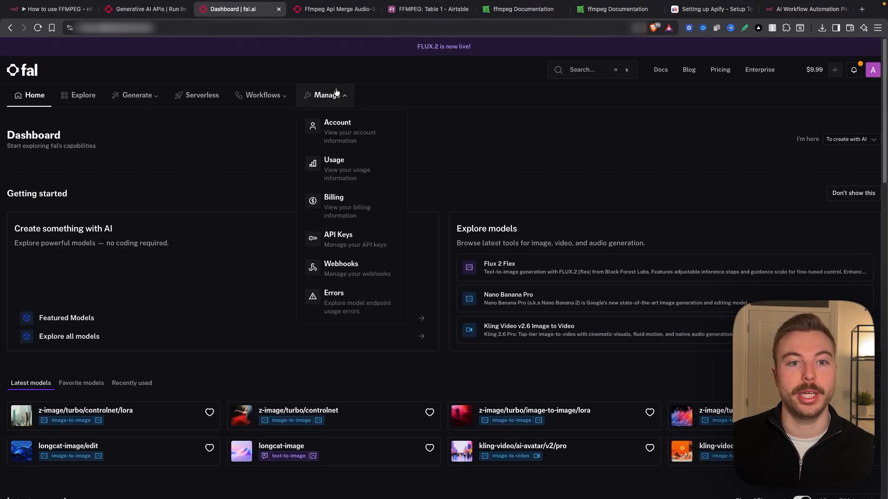
left_click(343, 243)
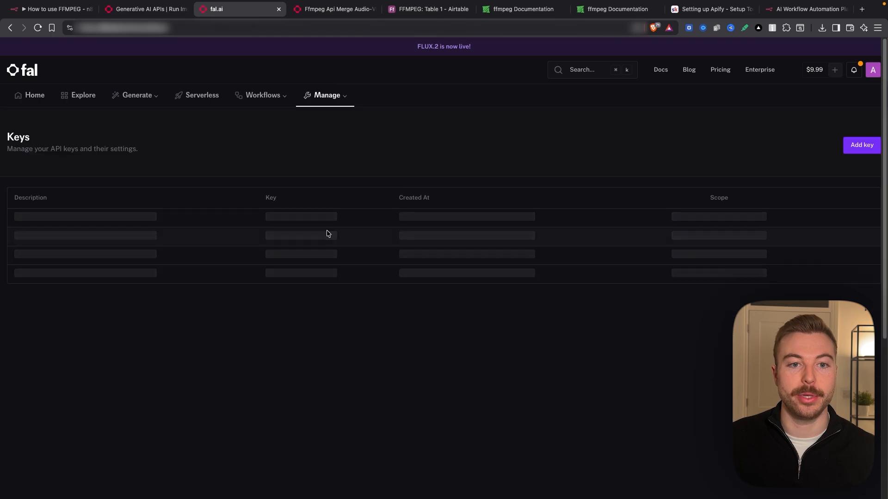
left_click(862, 145)
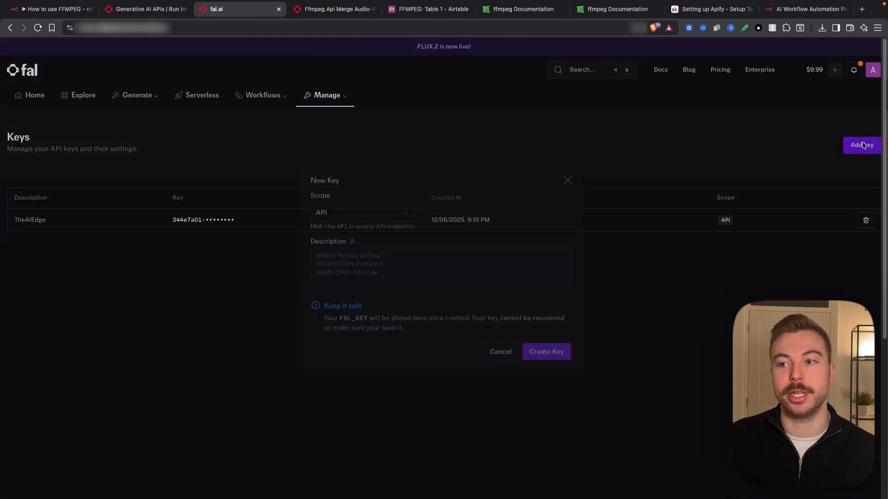
left_click(514, 355)
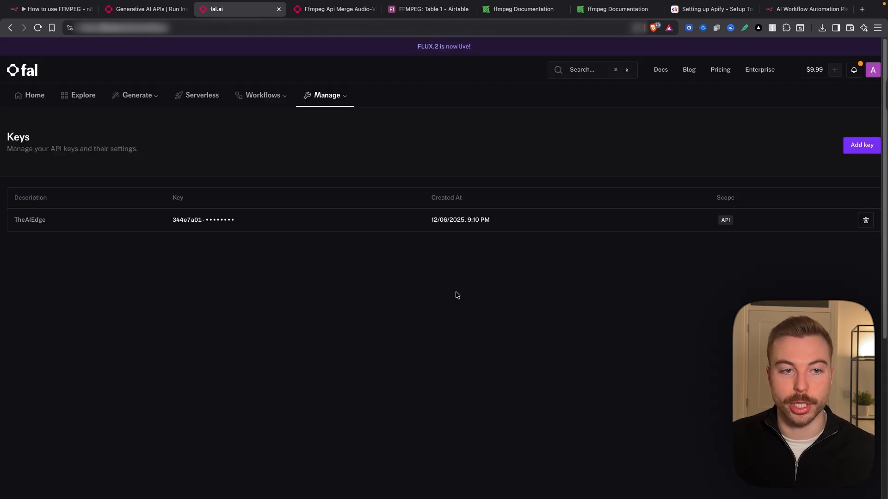
Return to the Fal - Merge Videos node in n8n and examine its JSON body in the expanded expression editor
left_click(51, 9)
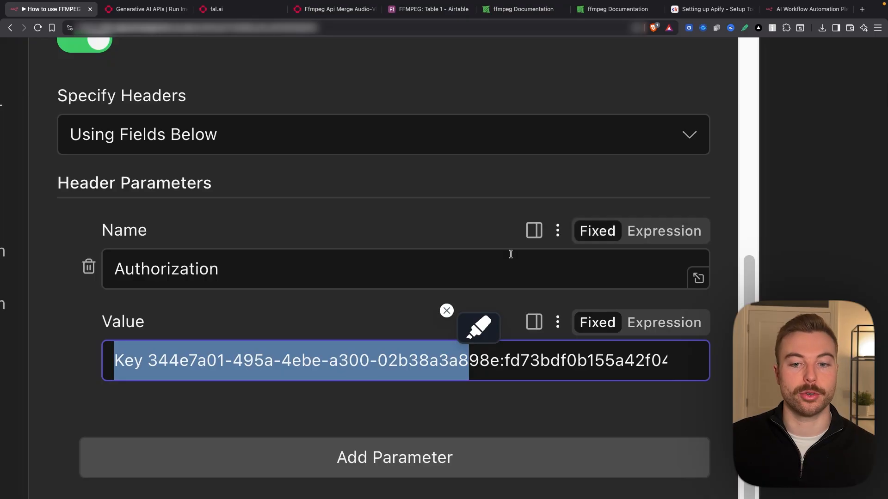
scroll(515, 269, "down", 2)
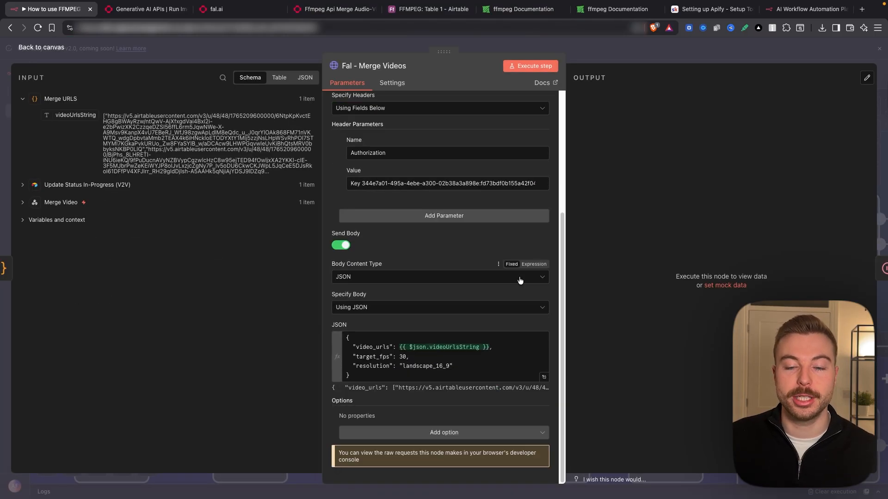
left_click(544, 379)
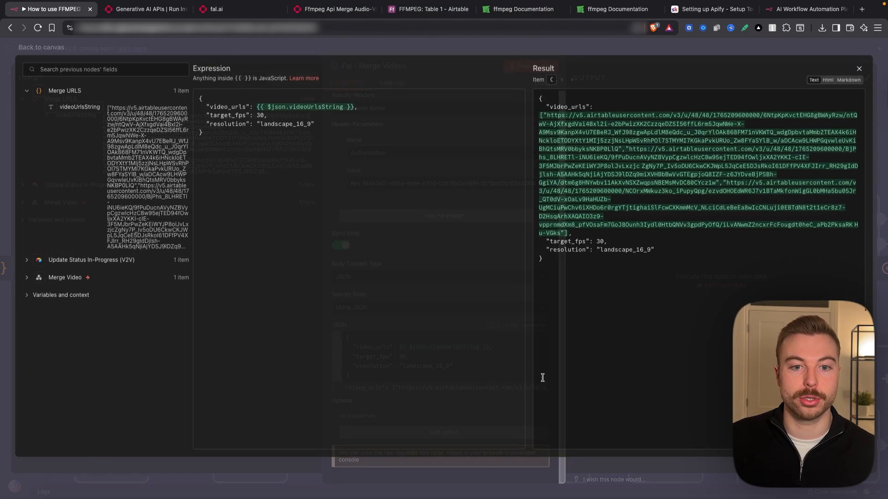
key("super+a")
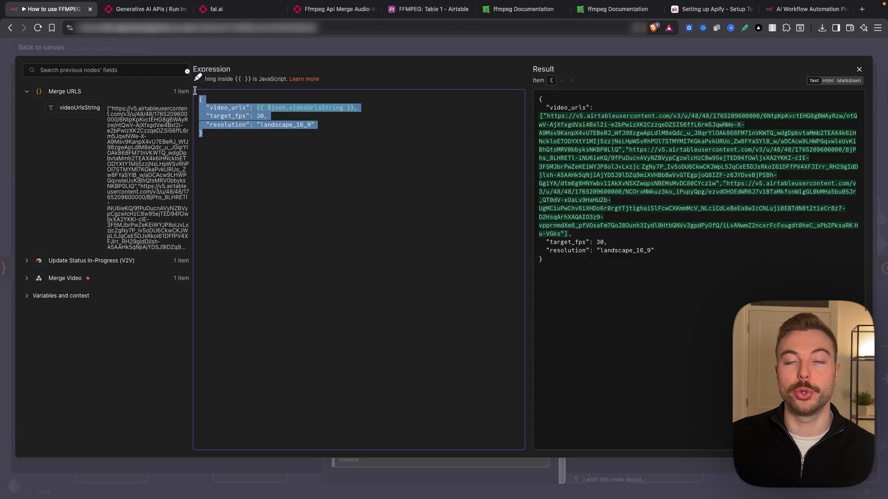
left_click(227, 165)
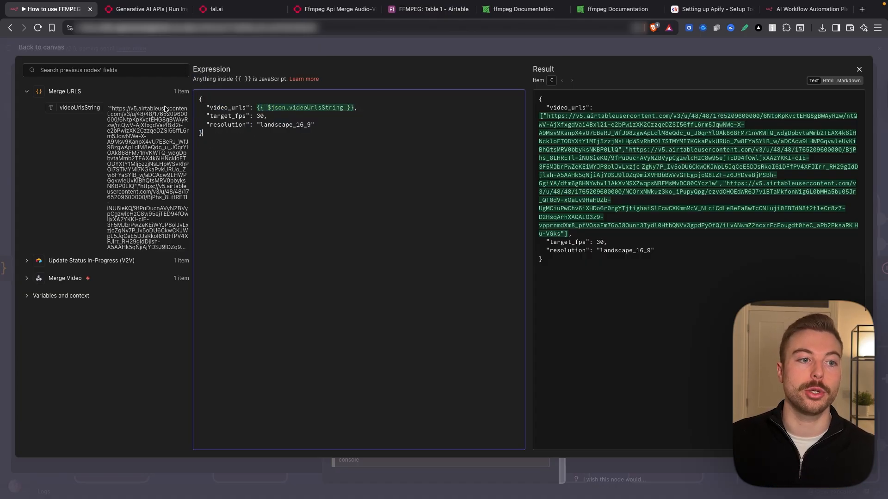
Replace the video_urls value in the JSON body with the videoUrlsString field from Merge URLS, and check the frame rate and resolution values
left_click_drag(257, 107, 356, 108)
key("BackSpace")
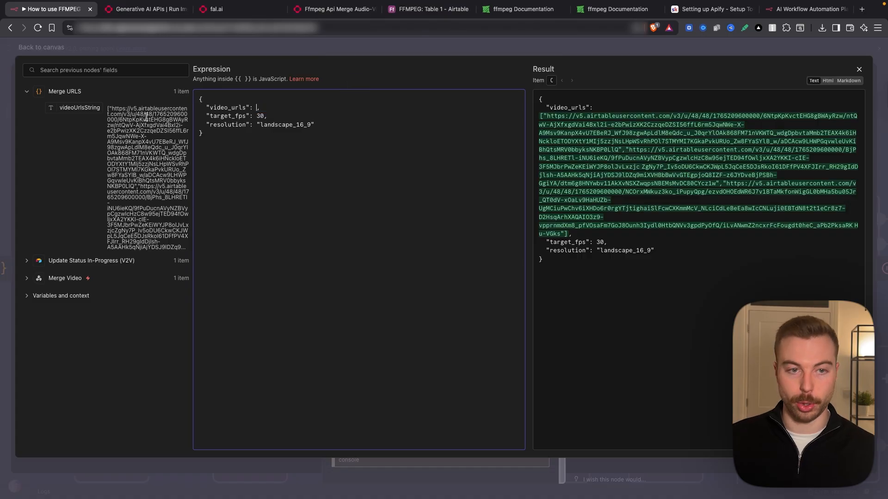
left_click_drag(85, 116, 258, 107)
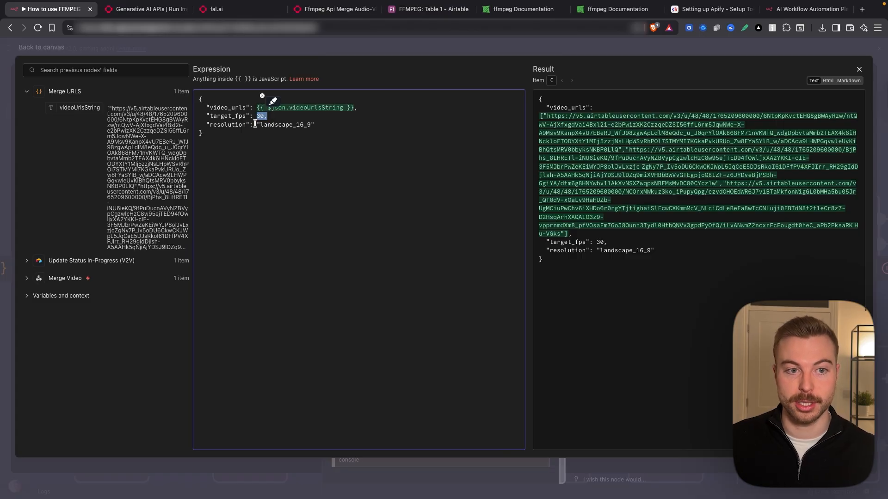
left_click_drag(256, 125, 320, 126)
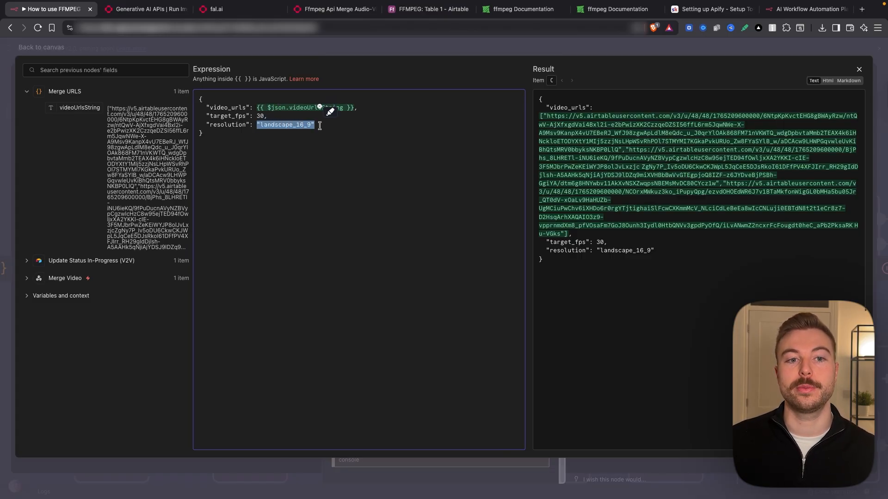
Go back to the fal.ai merge-videos API documentation and examine the schema's input, output and media type parameters
left_click(213, 9)
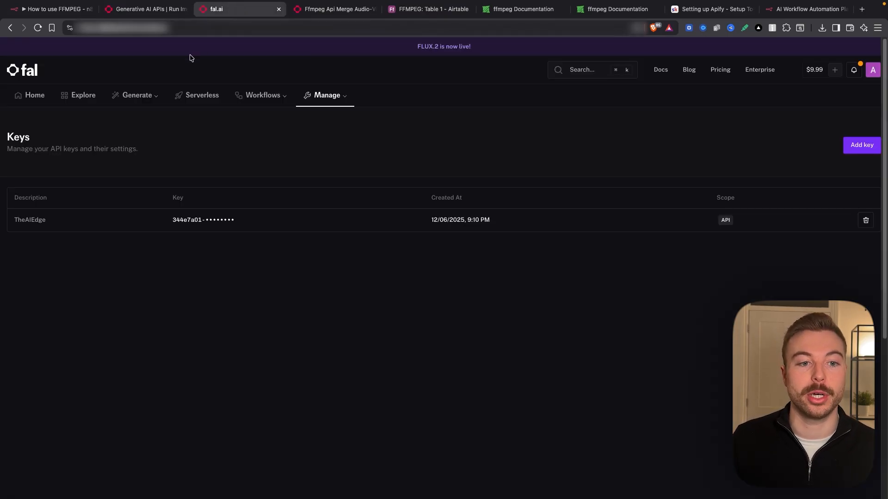
left_click(10, 28)
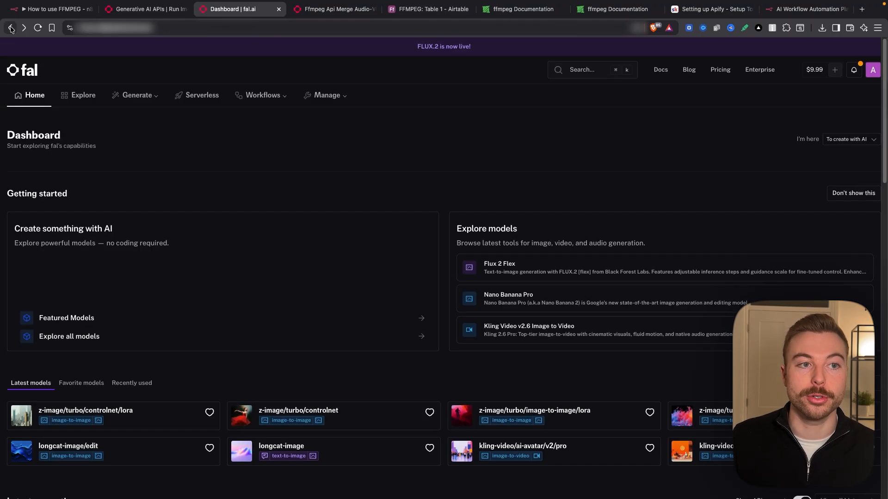
left_click(11, 29)
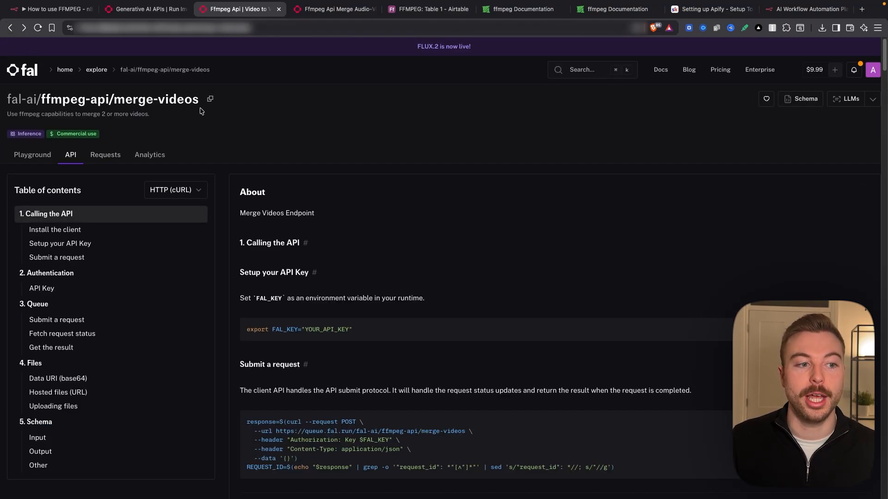
scroll(461, 268, "down", 15)
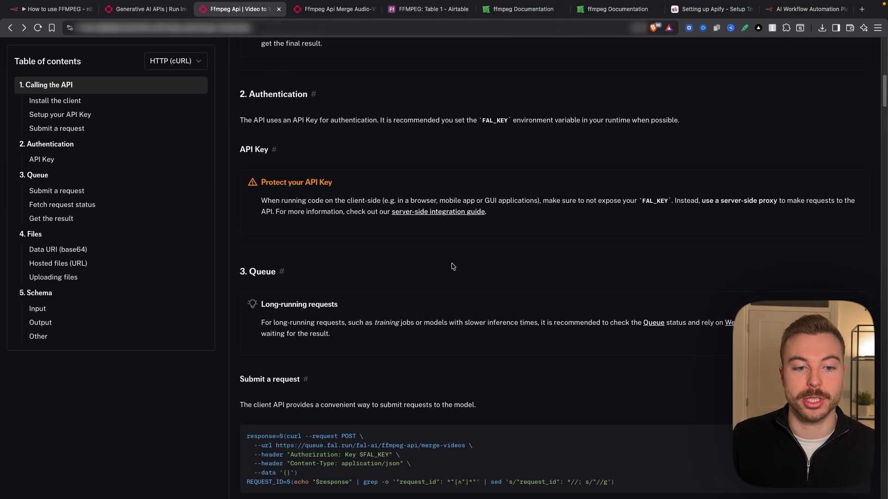
scroll(454, 267, "down", 15)
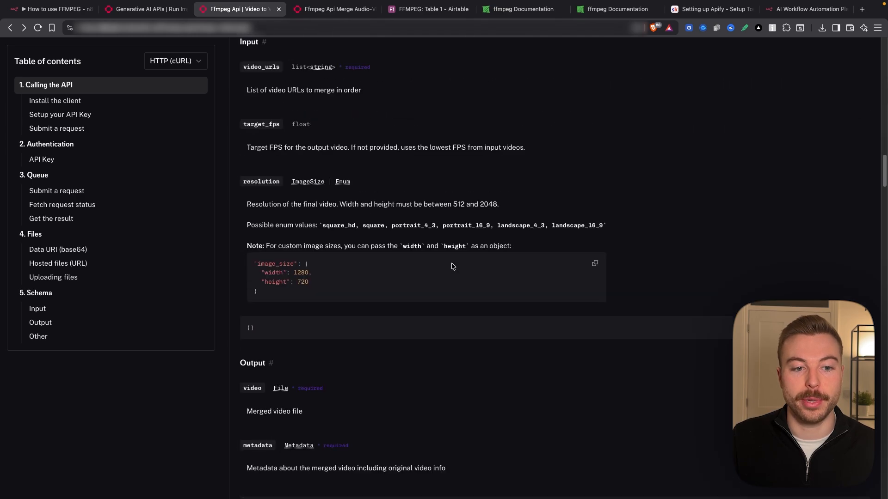
scroll(360, 215, "down", 5)
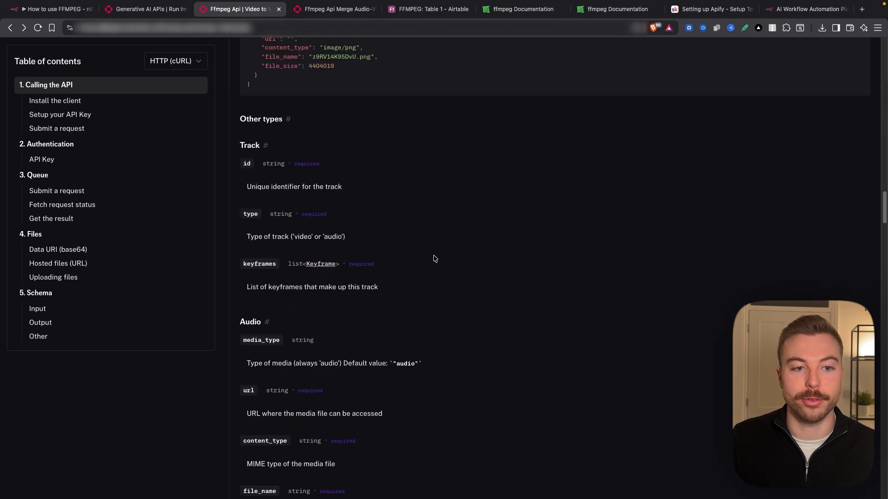
scroll(435, 259, "down", 4)
scroll(563, 290, "down", 3)
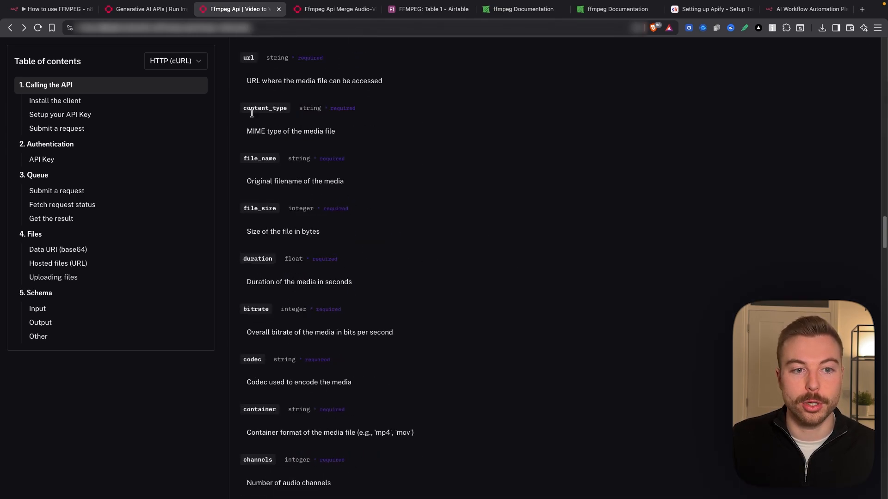
scroll(374, 309, "down", 4)
scroll(363, 302, "down", 4)
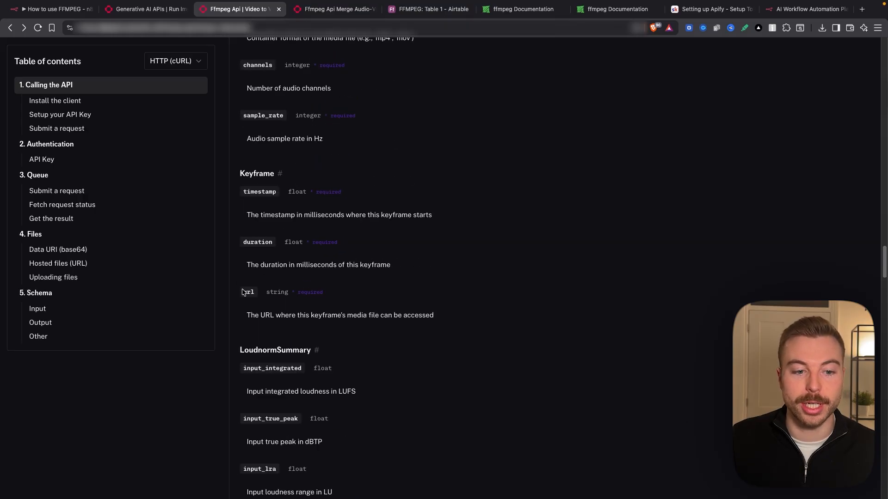
scroll(395, 303, "down", 15)
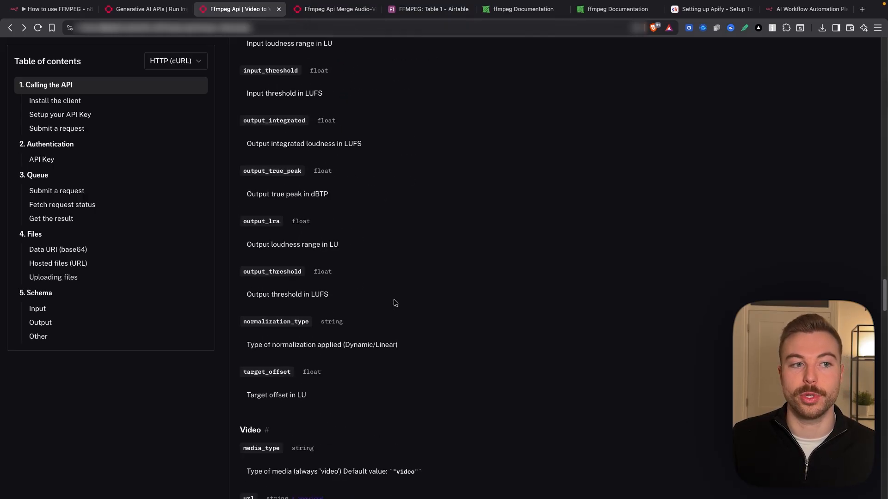
Examine the Video media type parameters in the merge-videos API schema, and return to the start of the documentation
scroll(395, 303, "down", 4)
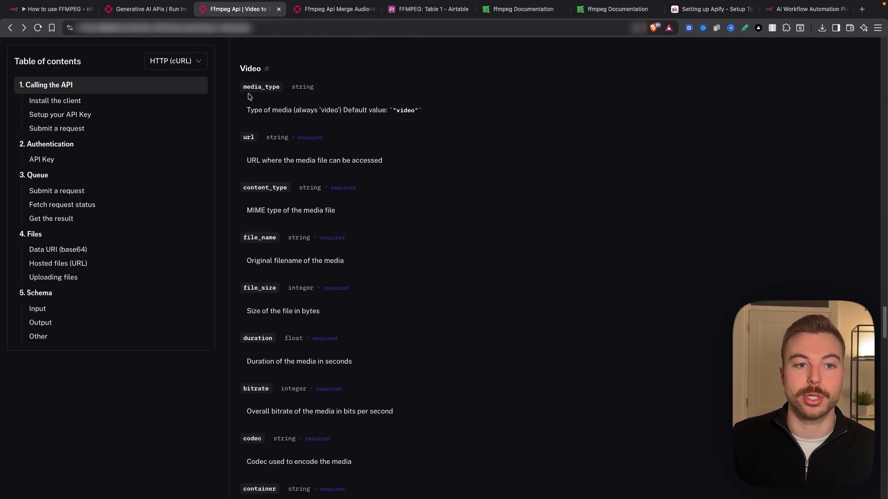
left_click_drag(248, 96, 333, 426)
left_click(564, 399)
scroll(565, 398, "down", 3)
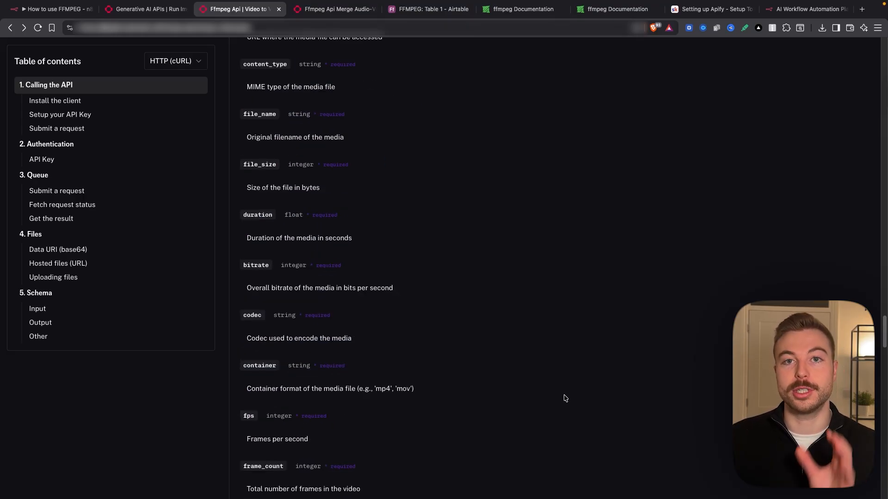
scroll(565, 398, "down", 8)
scroll(564, 398, "up", 15)
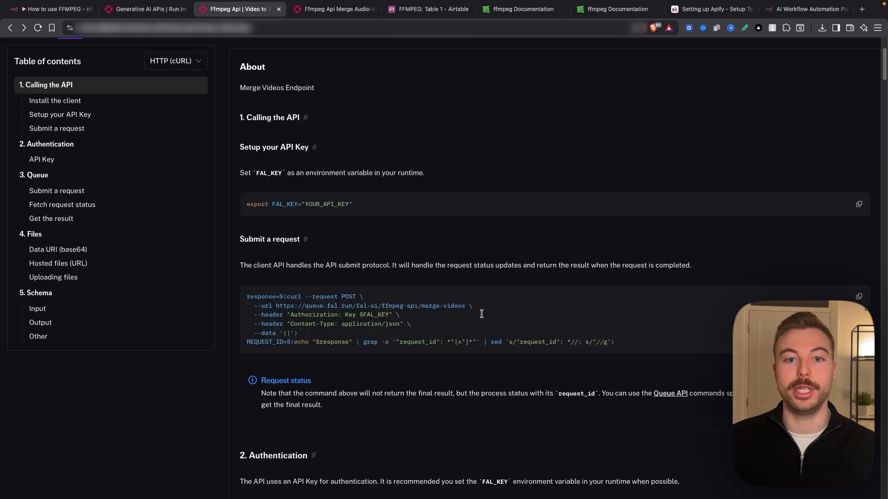
Return to n8n, check the resolved video_urls array in the JSON body's result, and close the expression editor
left_click(54, 9)
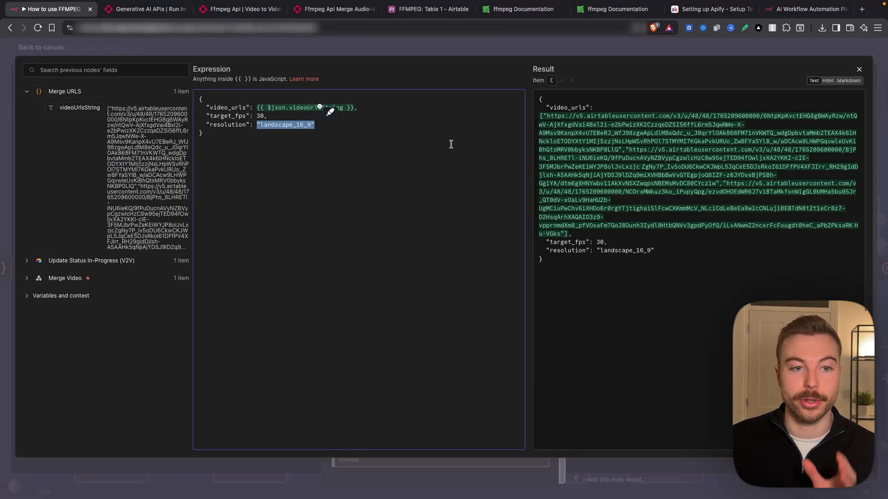
left_click(420, 136)
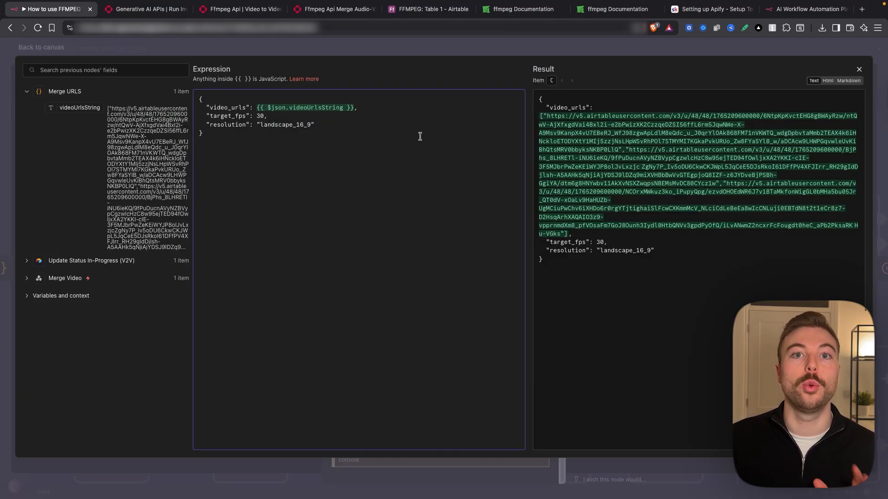
left_click_drag(541, 116, 568, 232)
left_click(568, 233)
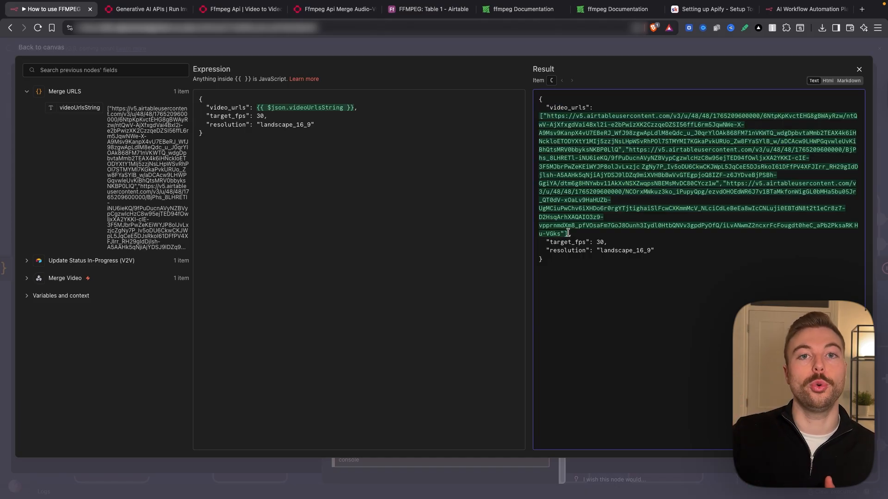
left_click(439, 50)
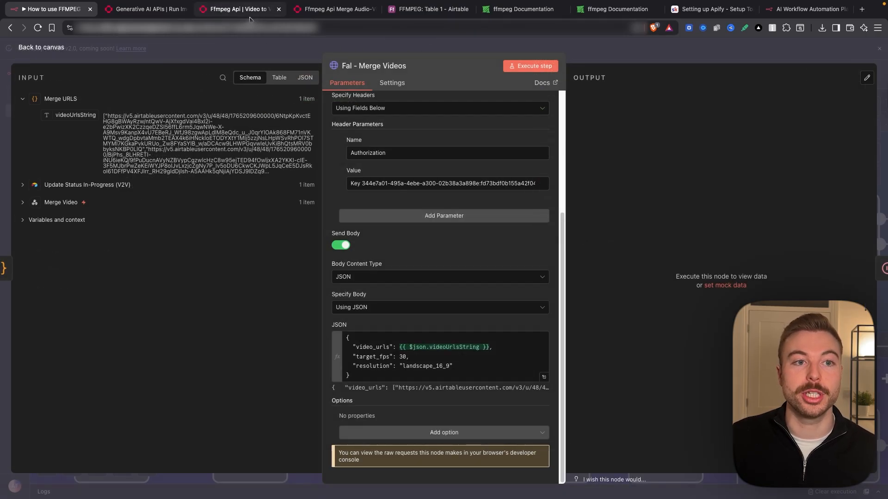
Check the fal.ai merge audio-video page, and calculate 5*0.0002 to estimate the cost
left_click(336, 9)
scroll(526, 451, "down", 3)
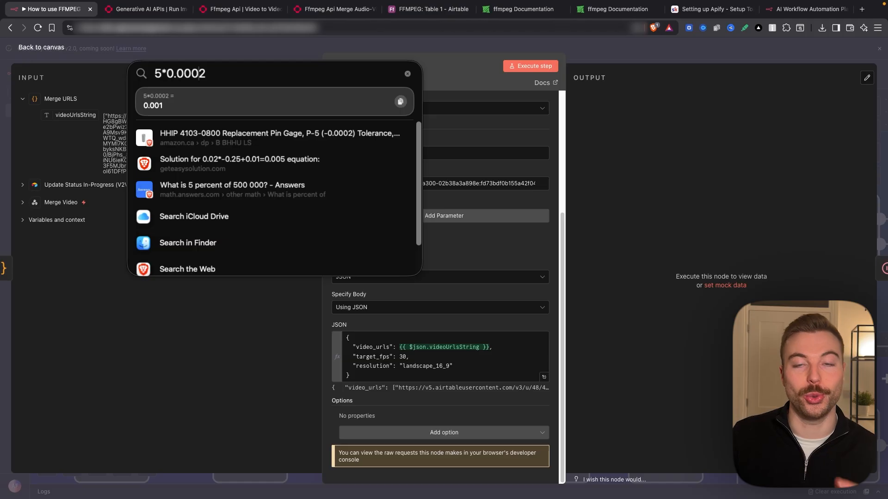
key("Escape")
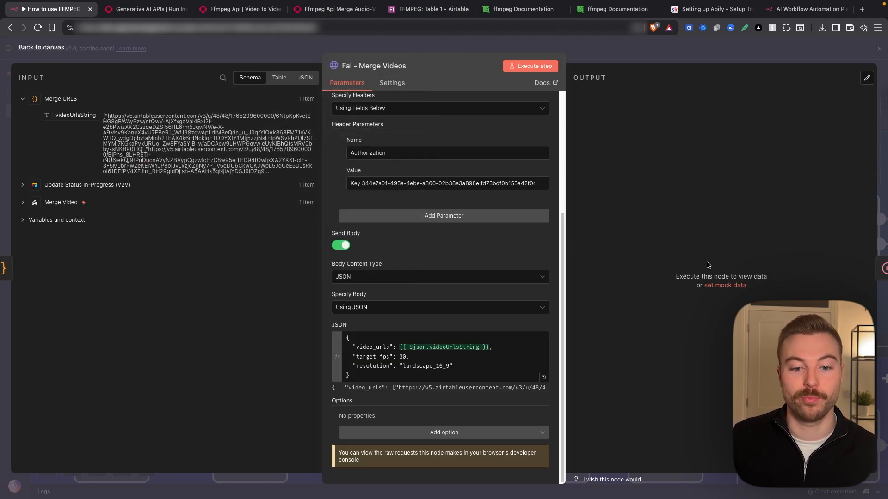
Execute the Fal - Merge Videos node and the Wait node that follows it, and view the Wait node's settings
left_click(540, 65)
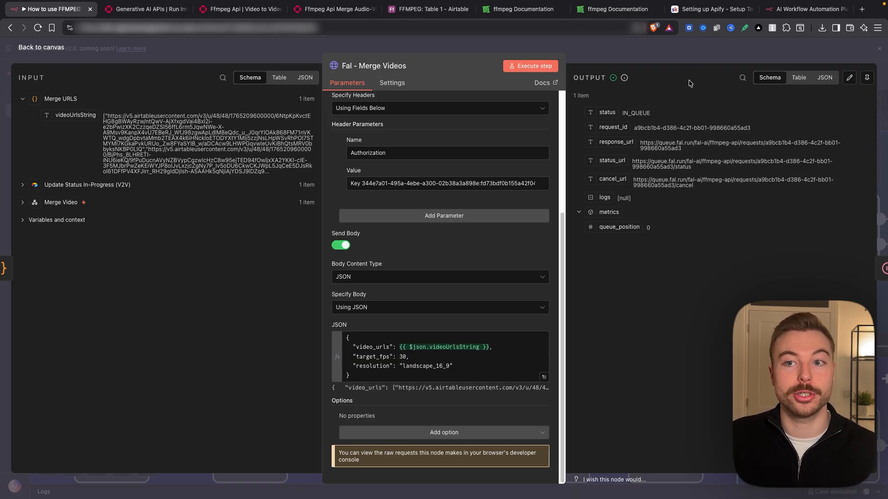
left_click(685, 49)
scroll(578, 227, "right", 10)
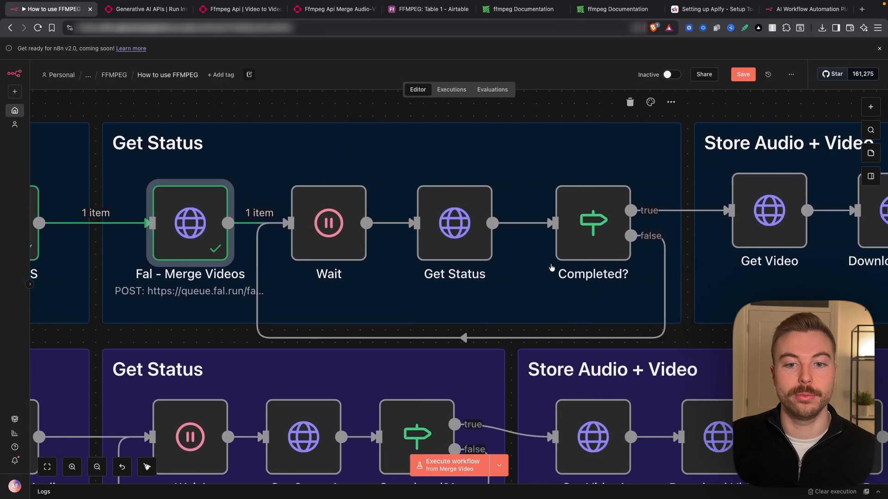
right_click(349, 229)
left_click(359, 247)
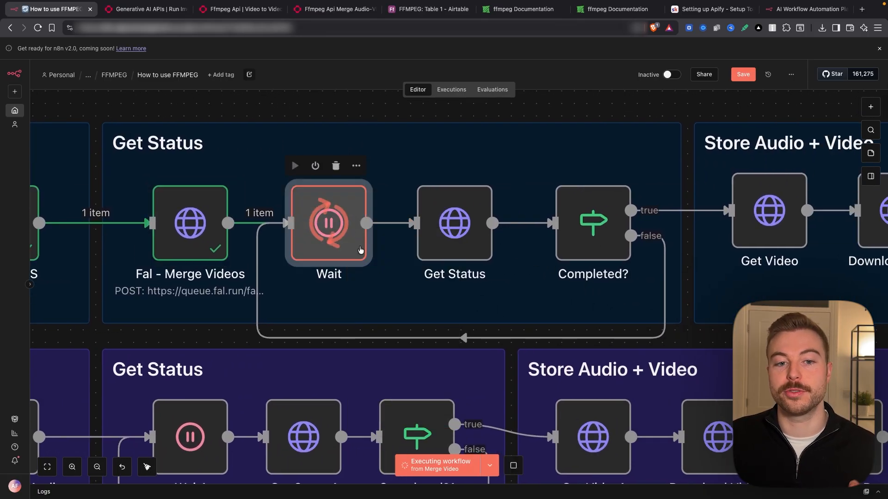
double_click(362, 245)
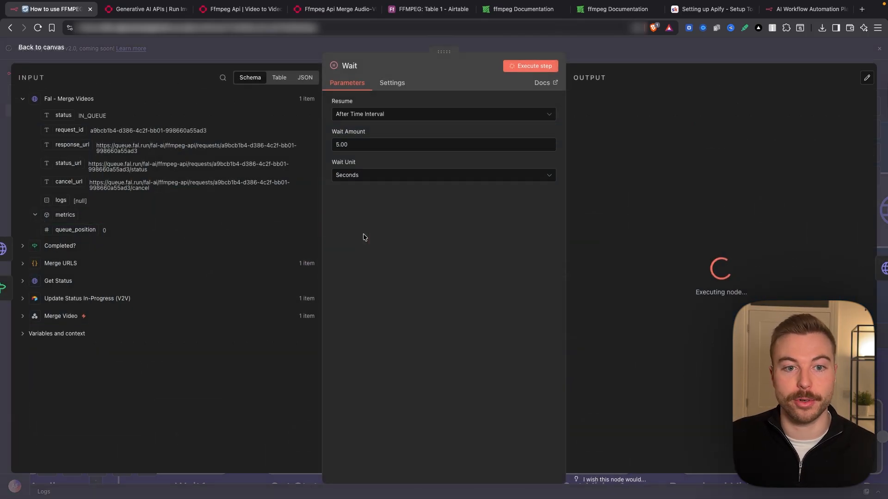
left_click(589, 48)
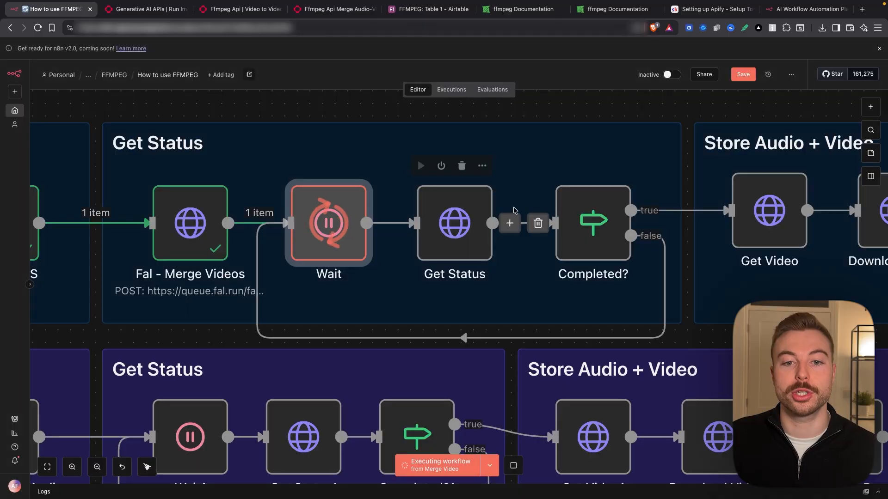
Open the Get Status node, and examine the Submit a request code in the queue section of the merge-videos documentation
double_click(462, 236)
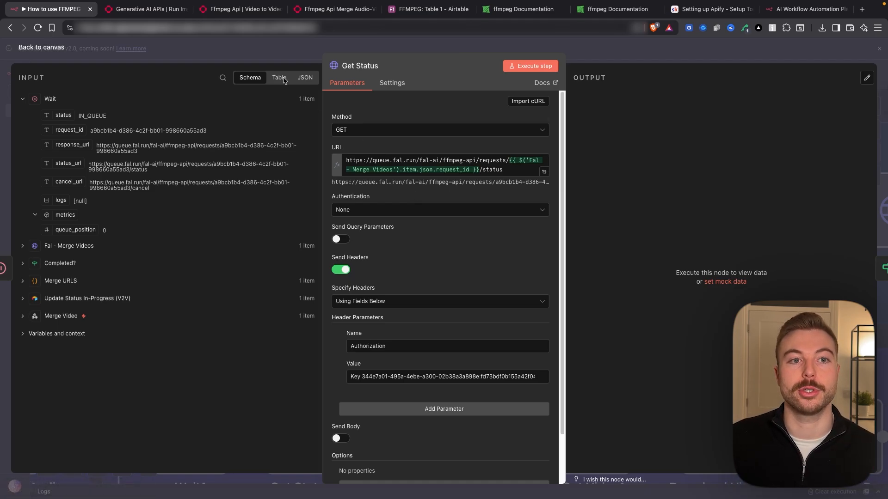
left_click(242, 8)
scroll(348, 388, "down", 10)
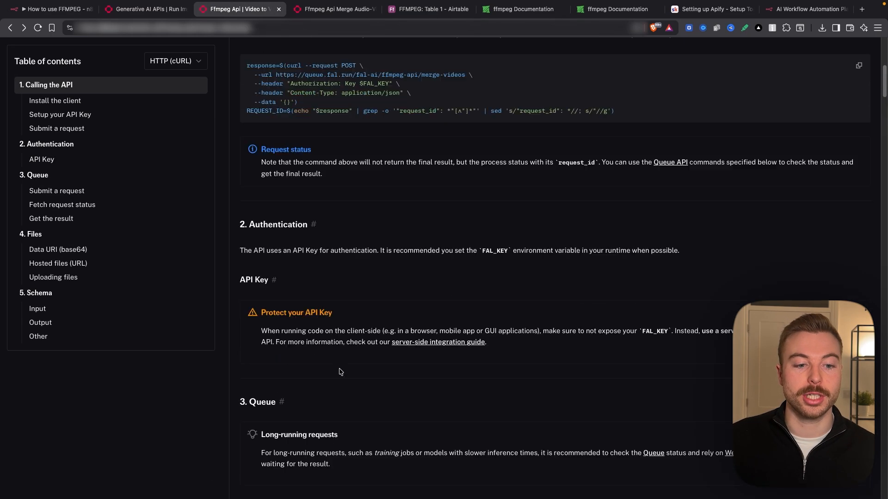
scroll(340, 372, "down", 8)
left_click_drag(237, 141, 333, 148)
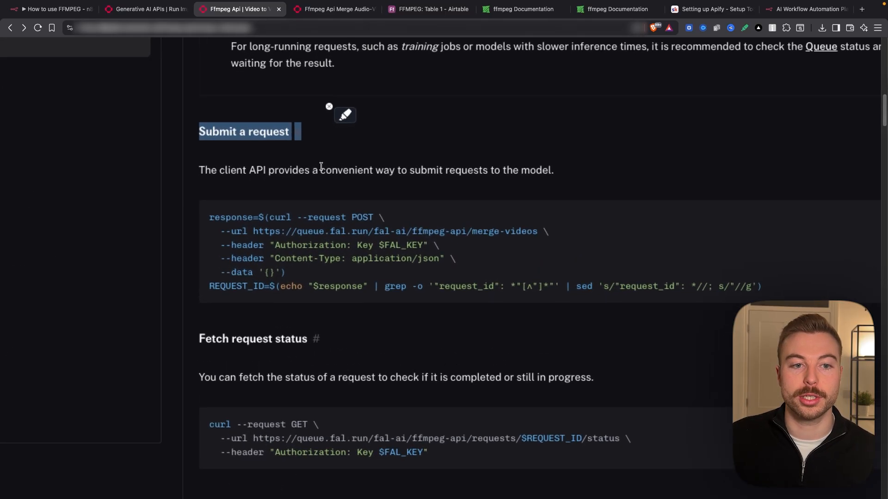
left_click_drag(209, 217, 779, 291)
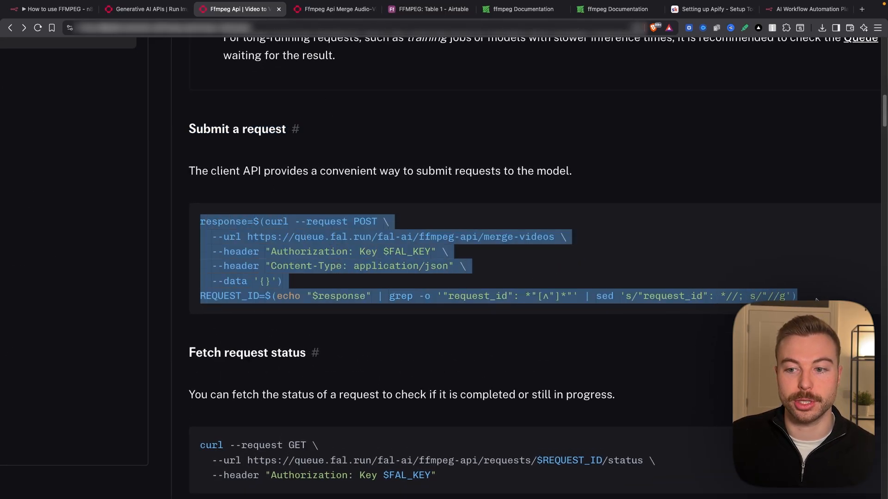
left_click(490, 273)
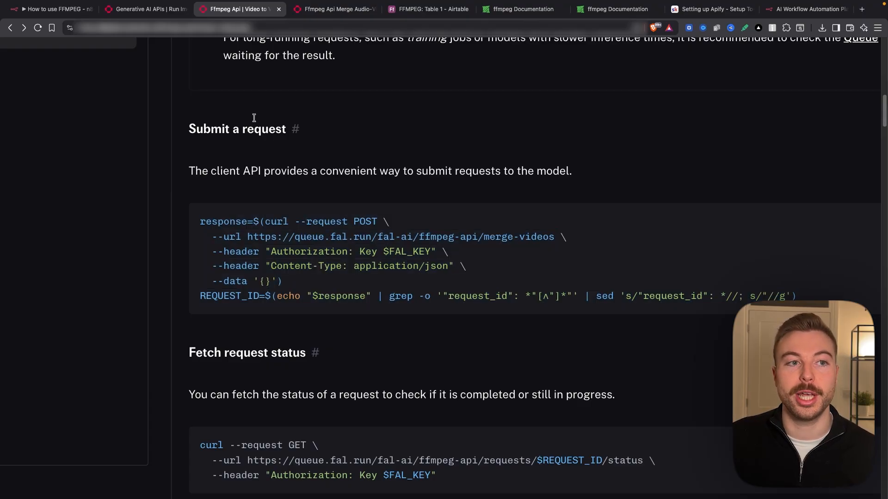
Back in n8n, replace the request ID expression in the Get Status URL with the request_id field from Fal - Merge Videos
left_click(53, 9)
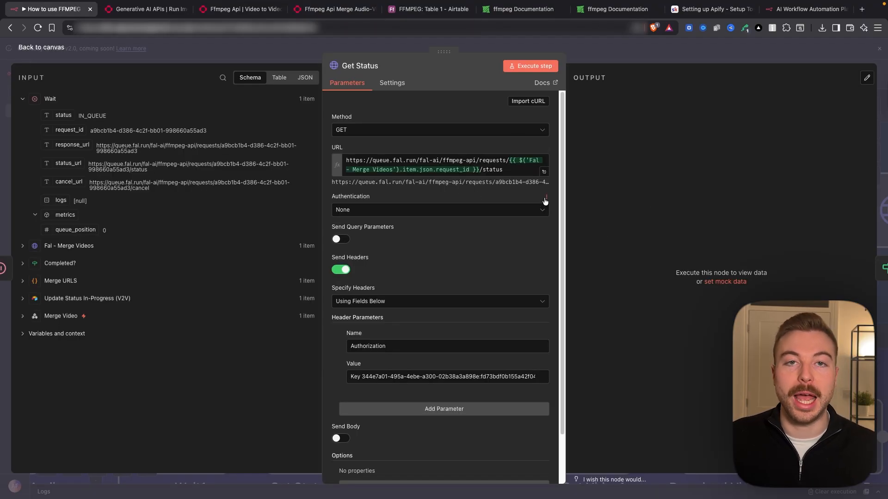
left_click(544, 171)
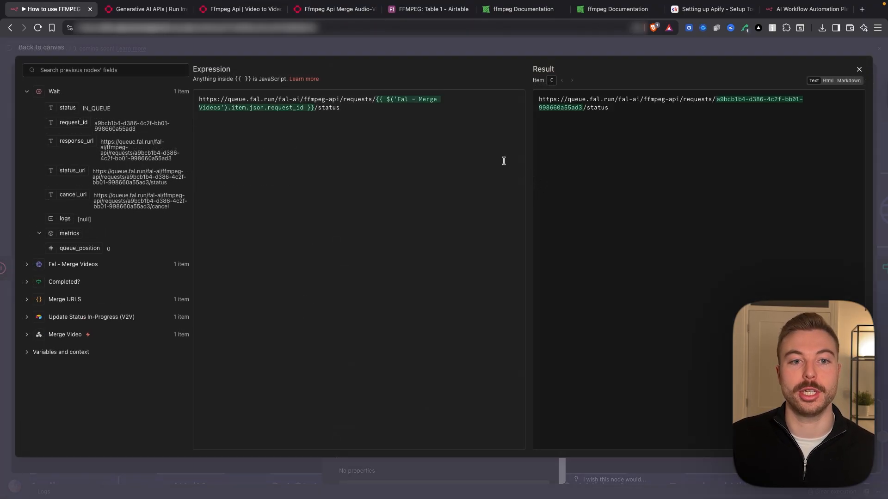
left_click_drag(455, 100, 374, 100)
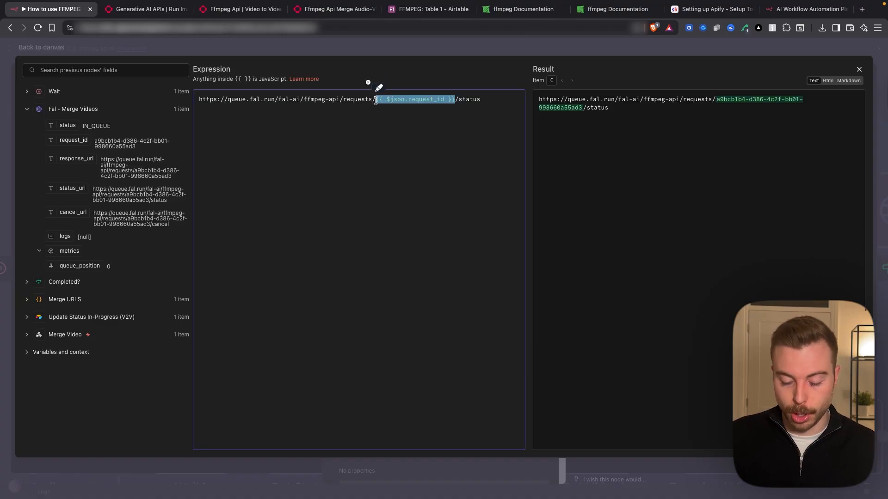
key("BackSpace")
left_click_drag(72, 137, 374, 101)
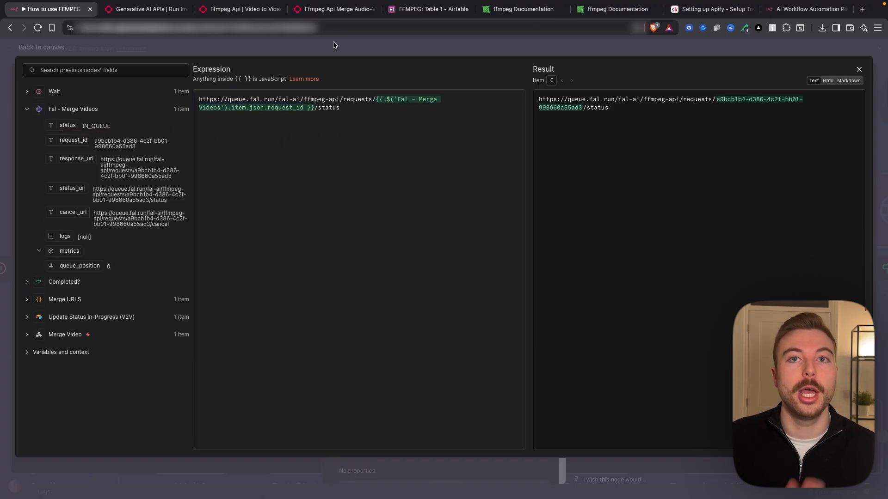
left_click(333, 40)
scroll(493, 291, "down", 2)
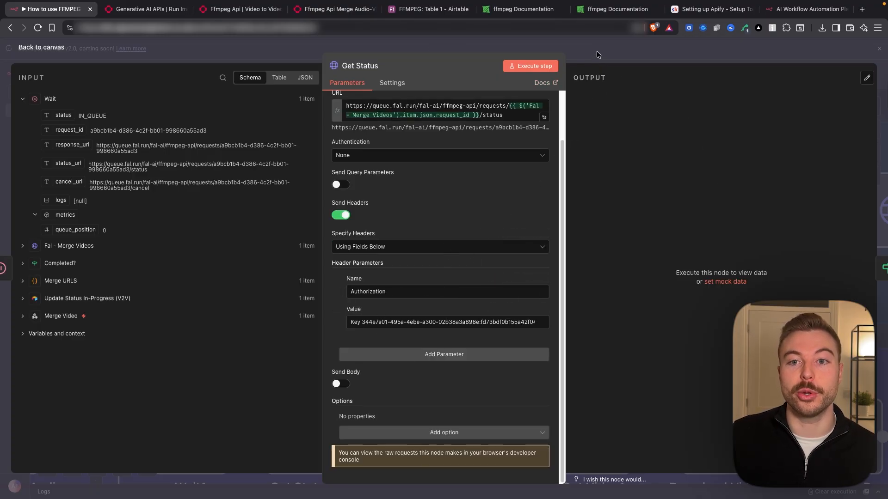
Execute the Get Status node, check the status value in its output, and close the node
left_click(533, 67)
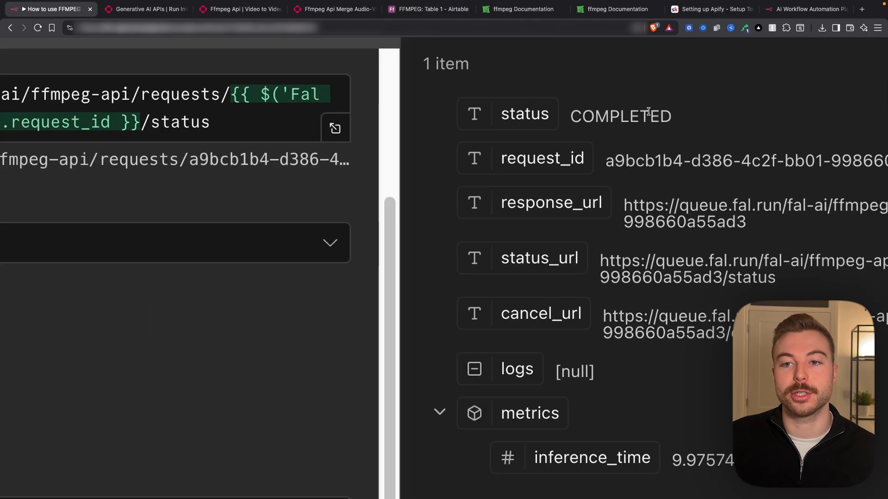
left_click_drag(622, 113, 661, 115)
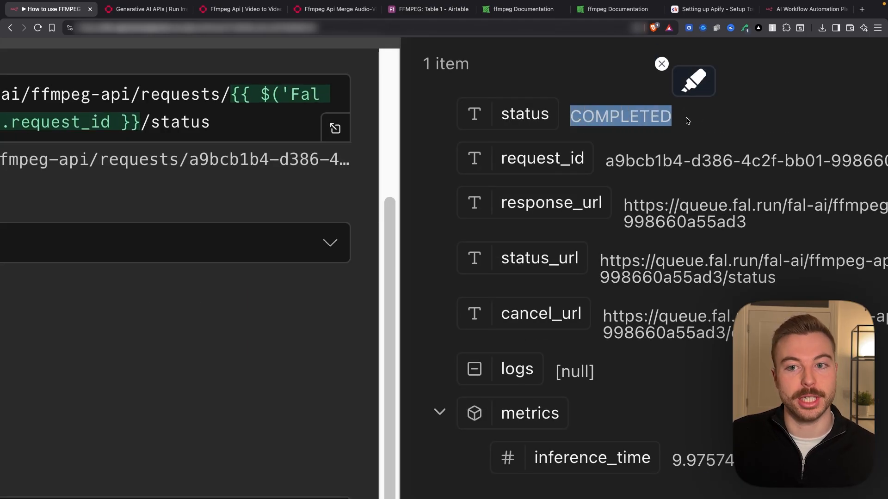
left_click(687, 121)
scroll(688, 122, "down", 5)
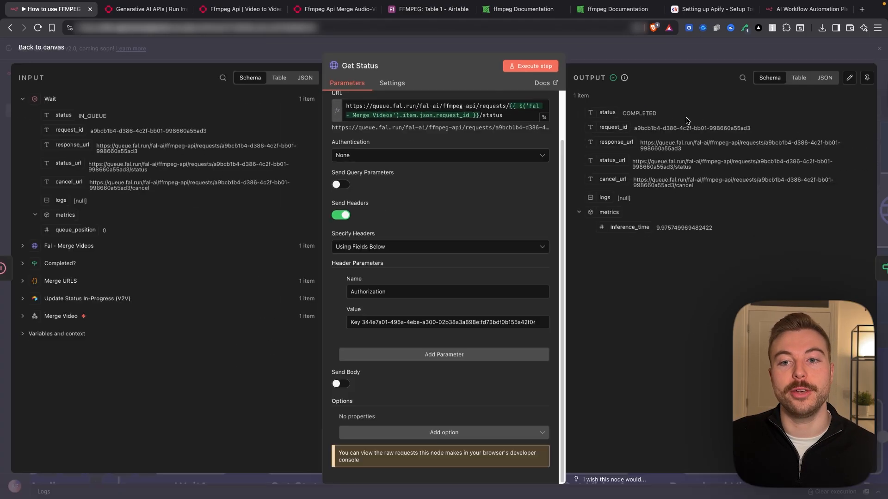
left_click(617, 54)
Execute the Completed? node, view its true and false branches, and save the workflow
double_click(593, 223)
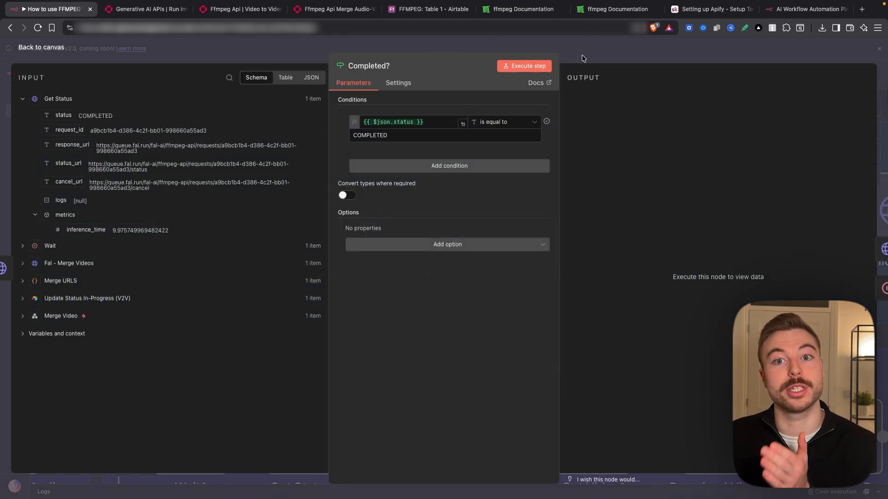
left_click(521, 66)
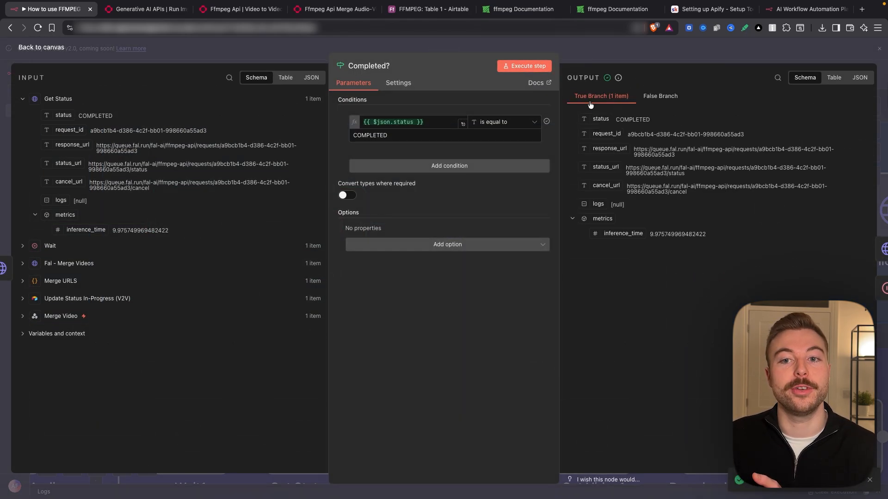
left_click(646, 102)
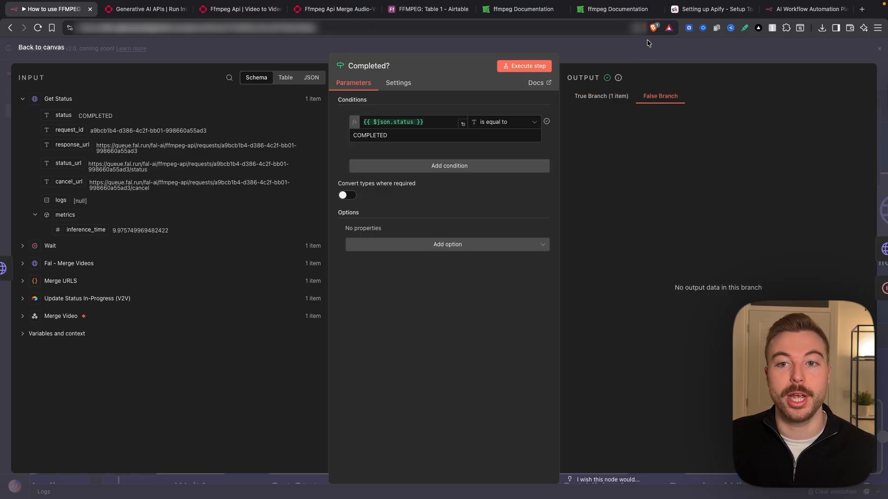
left_click(660, 55)
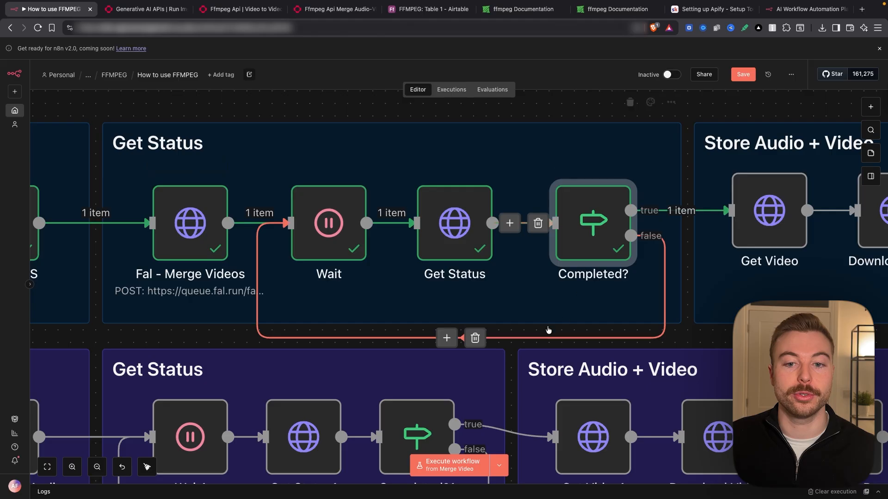
left_click(743, 74)
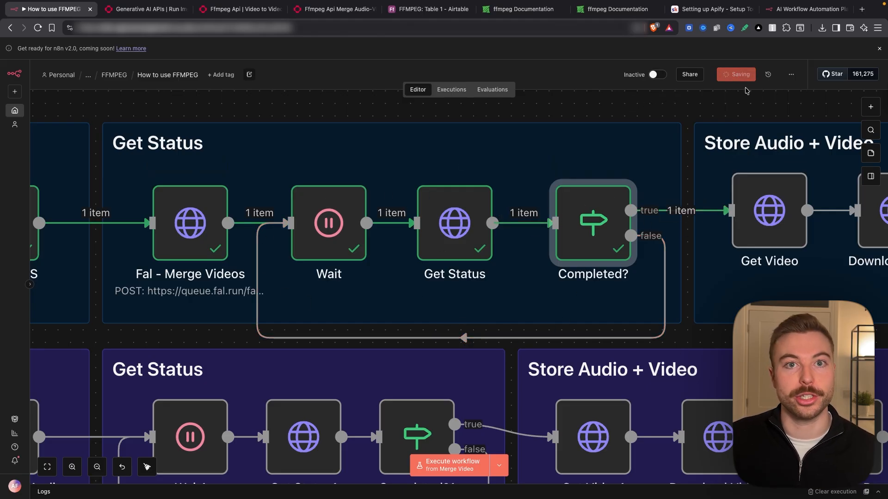
Open the Get Video node, and examine the Fetch request status and Get the result sections of the merge-videos documentation
scroll(426, 255, "right", 10)
scroll(426, 254, "right", 4)
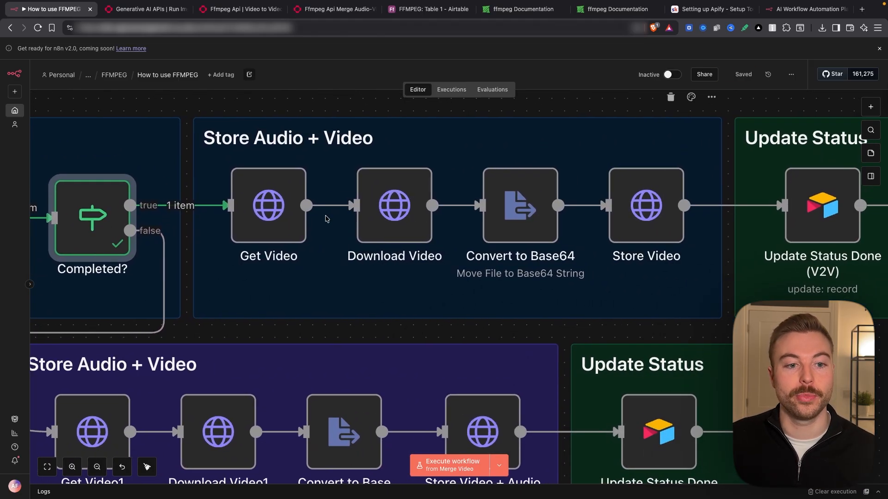
double_click(263, 204)
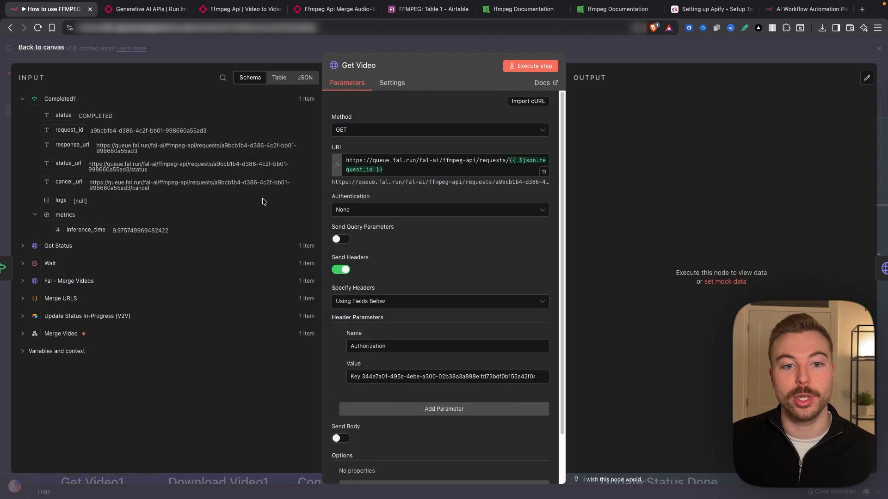
left_click(225, 10)
scroll(269, 267, "down", 4)
left_click_drag(183, 154, 309, 161)
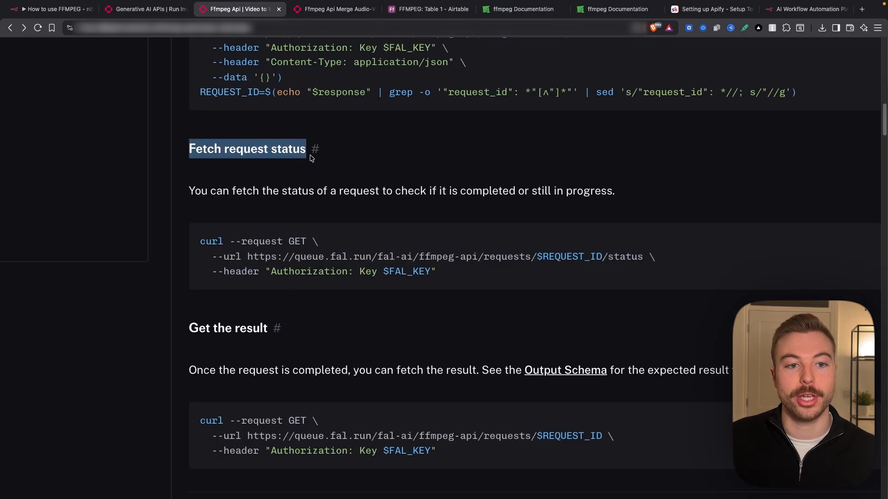
Back in n8n, replace the request ID expression in the Get Video URL with the request_id field from Fal - Merge Videos
left_click(51, 11)
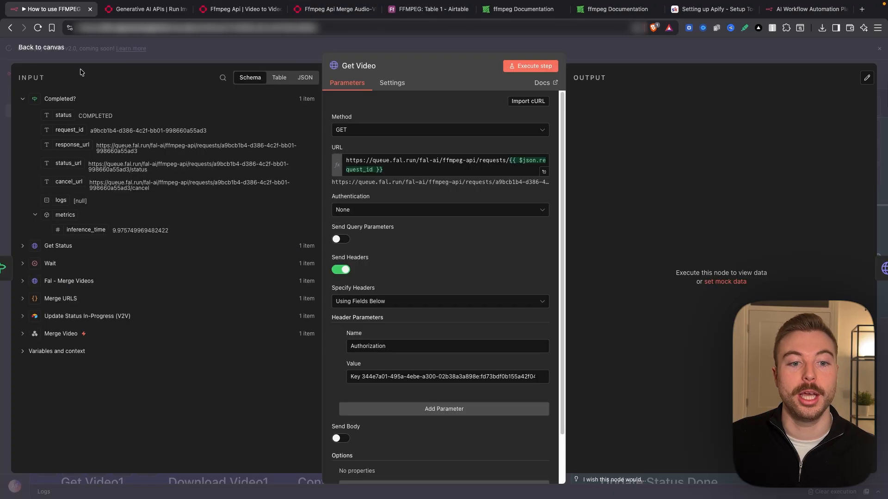
left_click(543, 173)
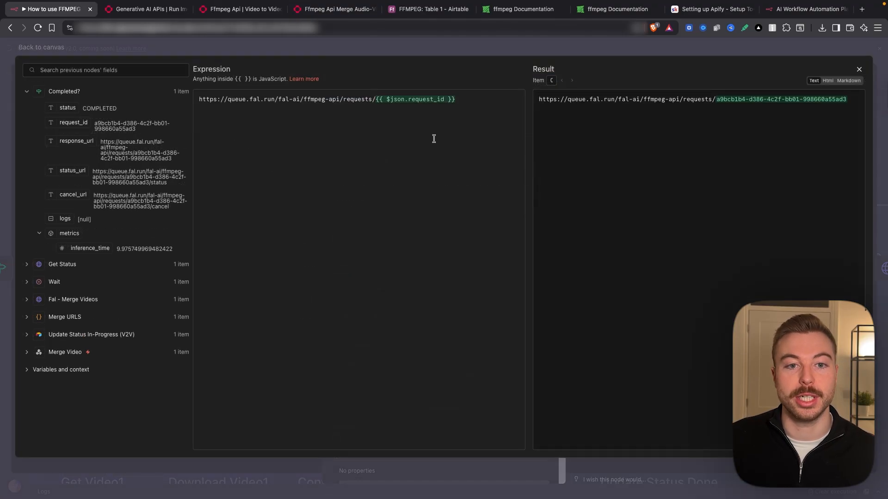
left_click_drag(455, 99, 378, 99)
key("BackSpace")
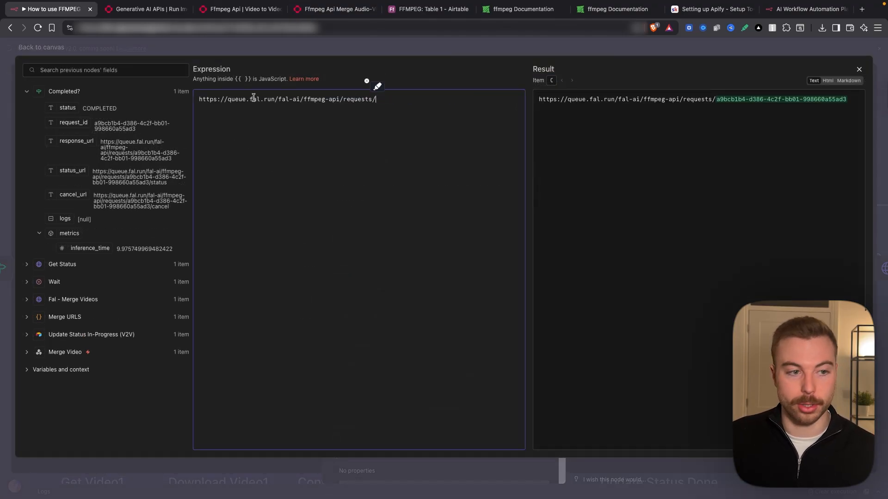
left_click(78, 265)
left_click(72, 300)
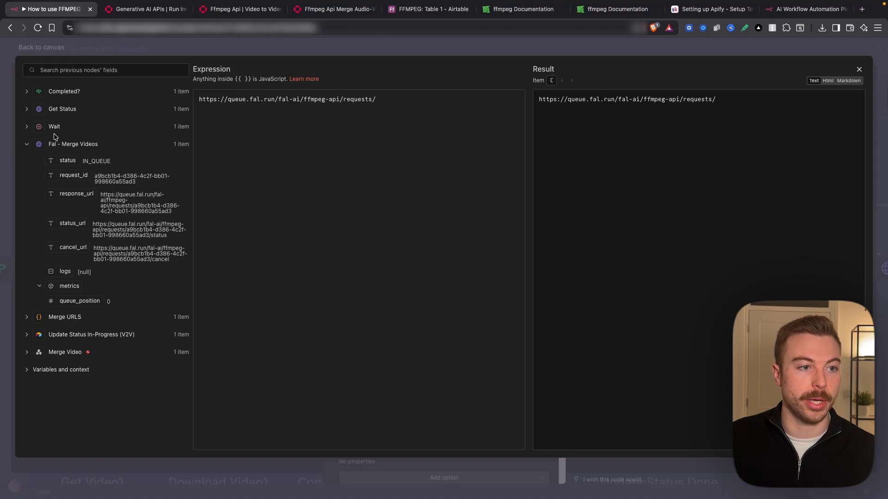
left_click_drag(65, 159, 406, 113)
left_click_drag(73, 175, 511, 129)
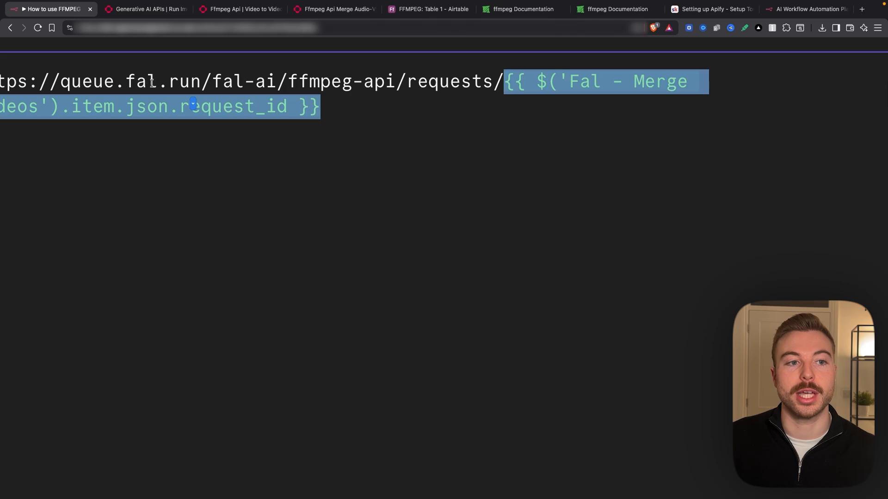
left_click_drag(154, 83, 502, 82)
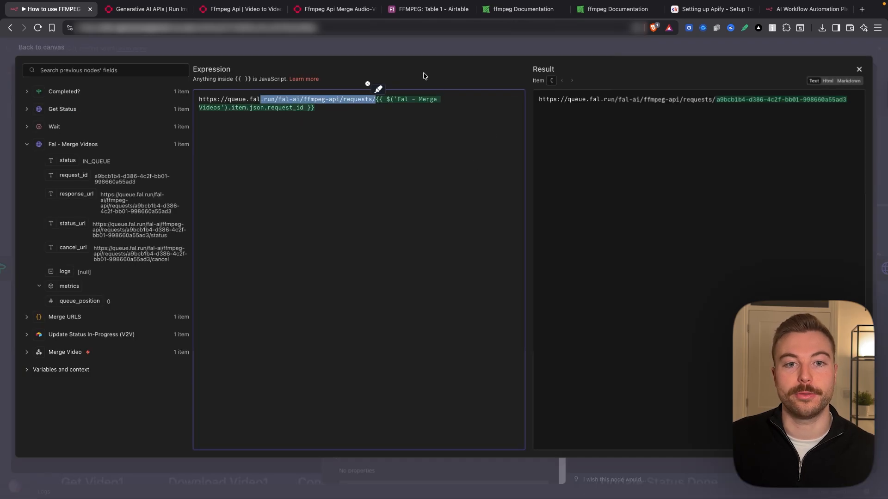
left_click(413, 44)
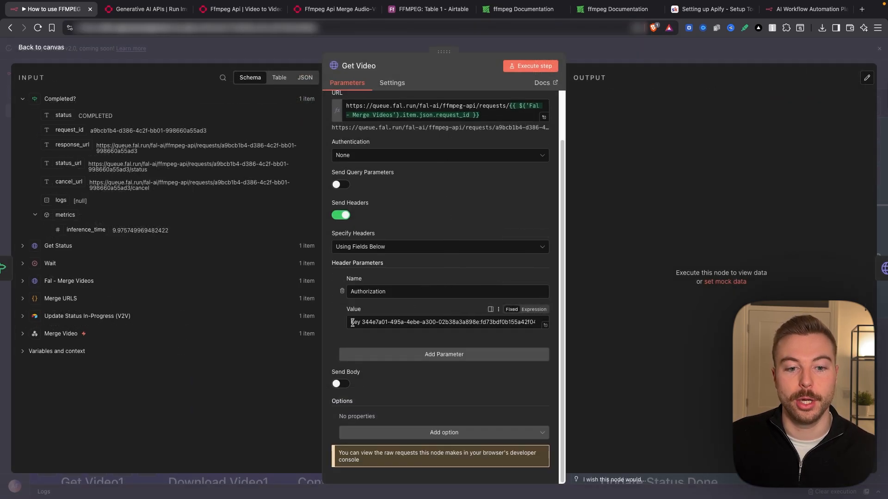
Execute the Get Video node, play the merged video from its output URL in a new browser tab, and close the node
left_click(523, 66)
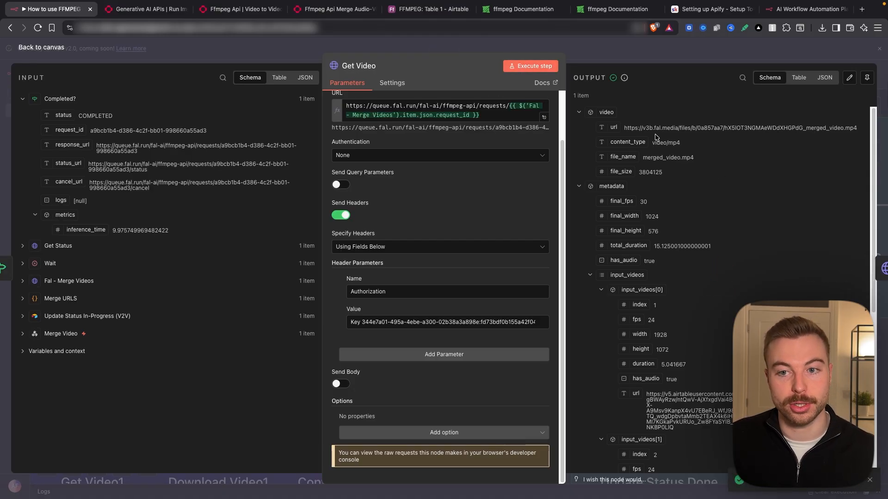
left_click_drag(624, 128, 860, 131)
key("ctrl+c")
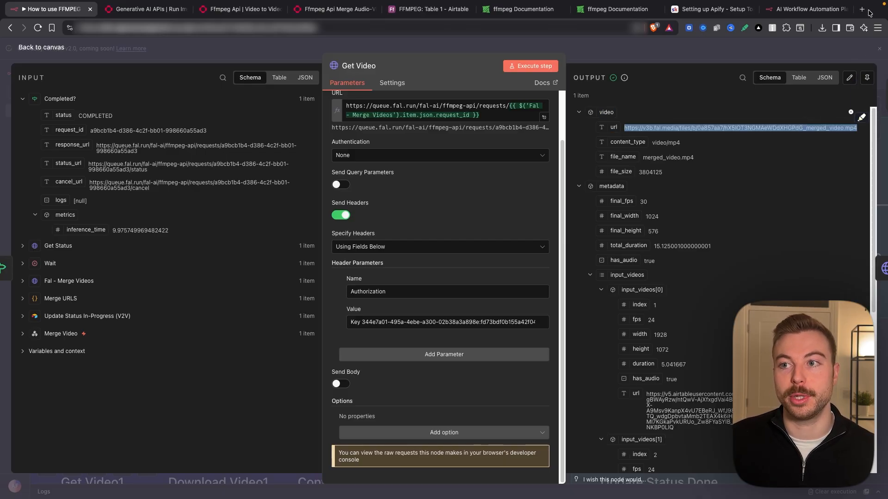
left_click(862, 9)
key("ctrl+v")
key("Return")
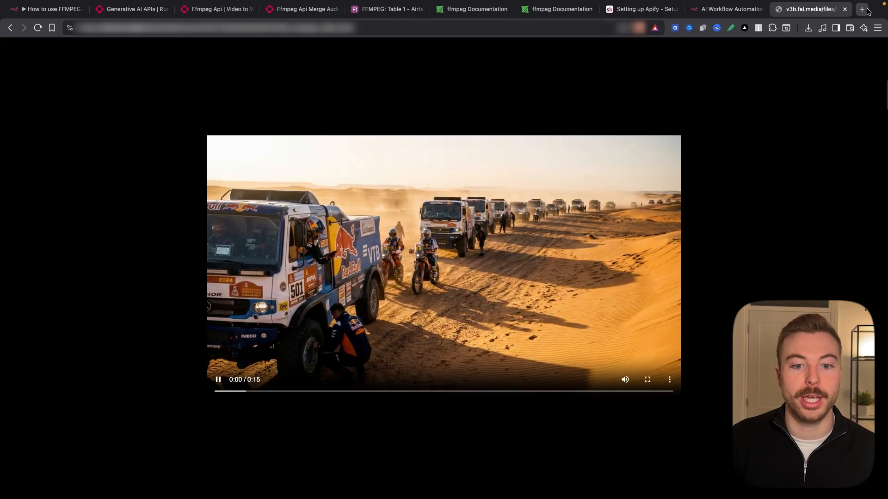
left_click(392, 189)
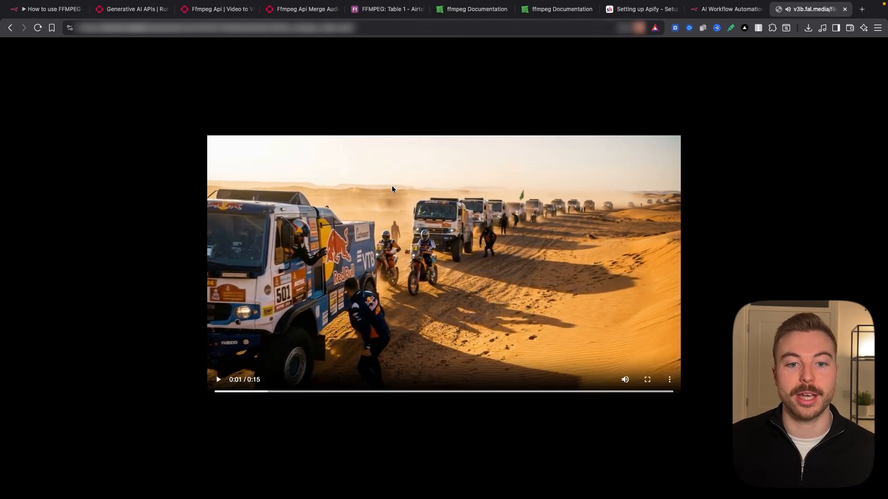
left_click(60, 12)
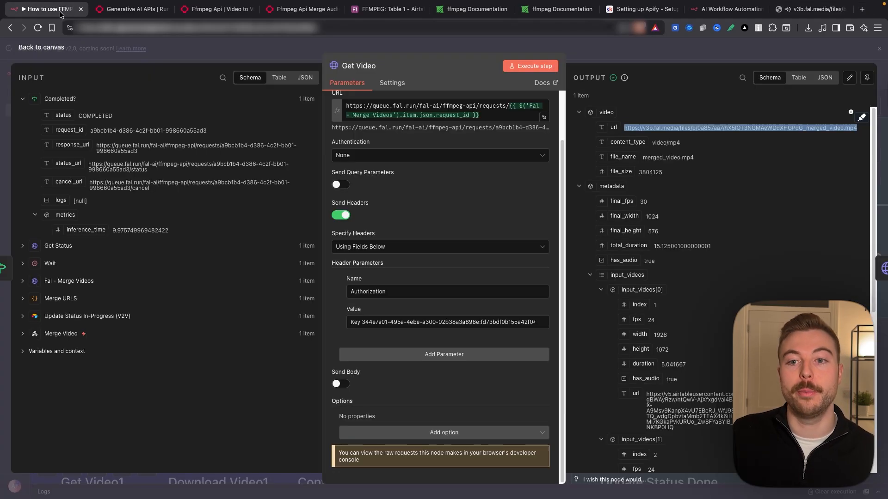
left_click(608, 56)
Set the Download Video node's URL to the video url field from Get Video, execute the node, and close it
scroll(366, 266, "right", 5)
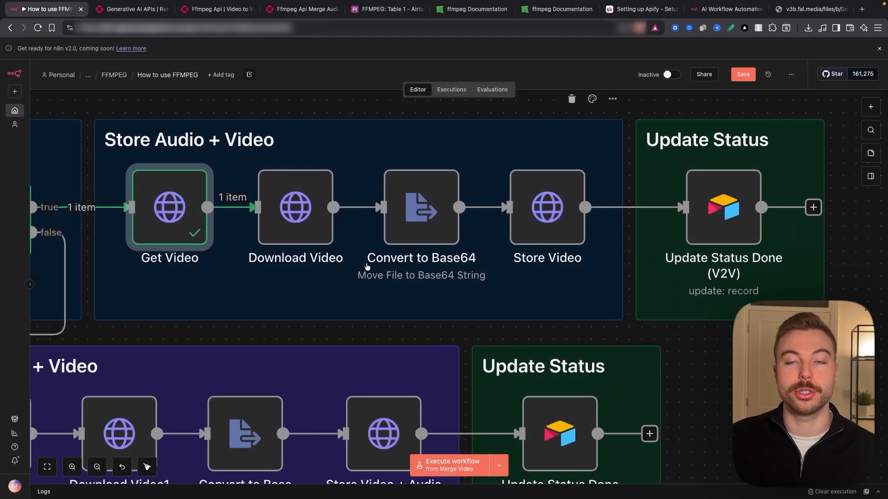
double_click(296, 207)
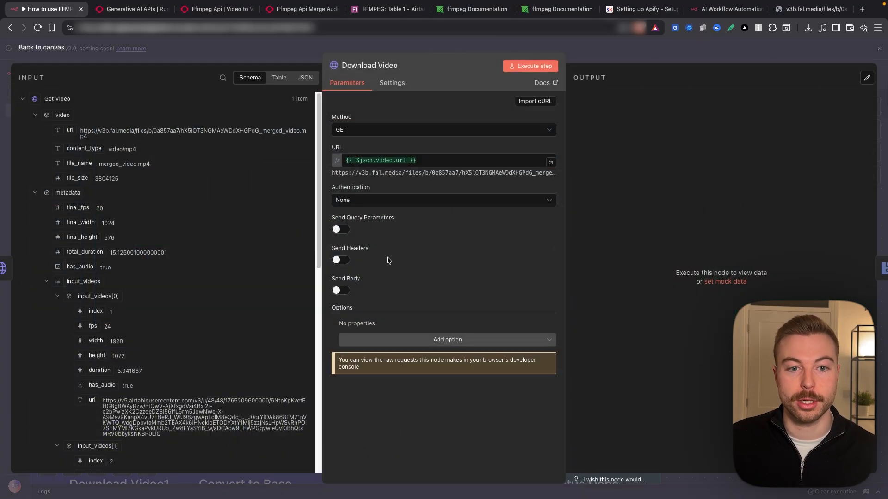
left_click(460, 165)
key("ctrl+a")
key("BackSpace")
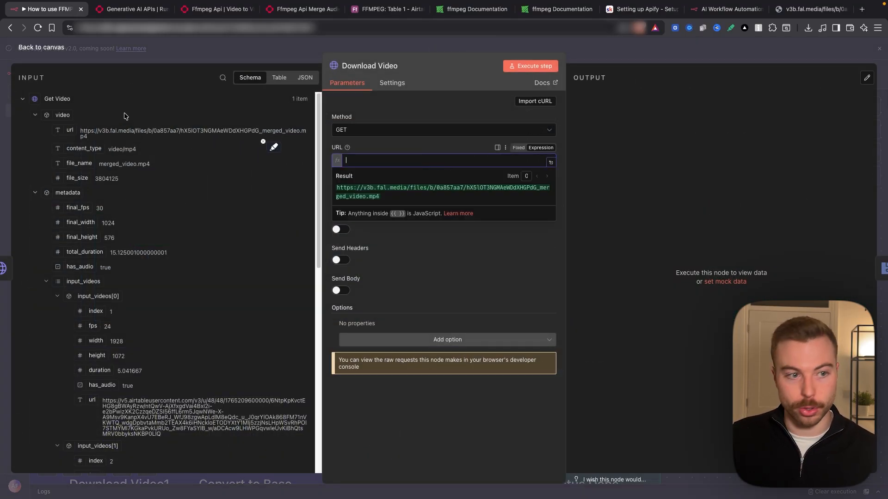
left_click_drag(69, 128, 372, 163)
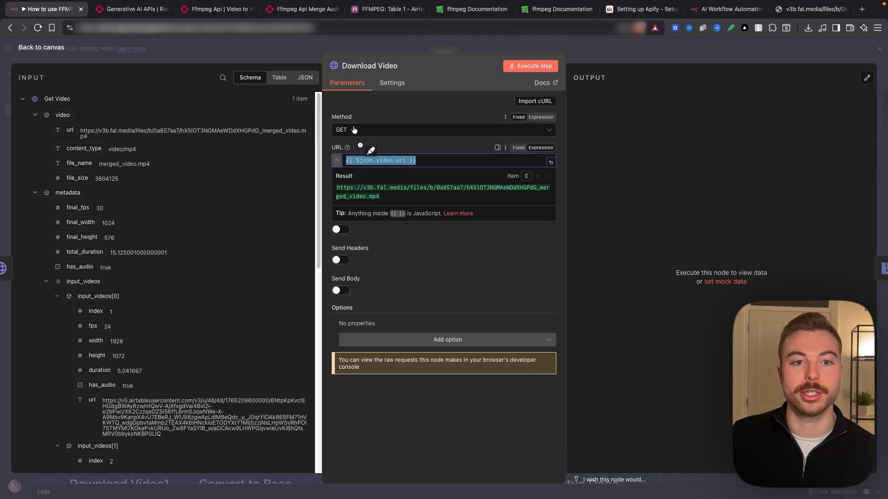
left_click(543, 68)
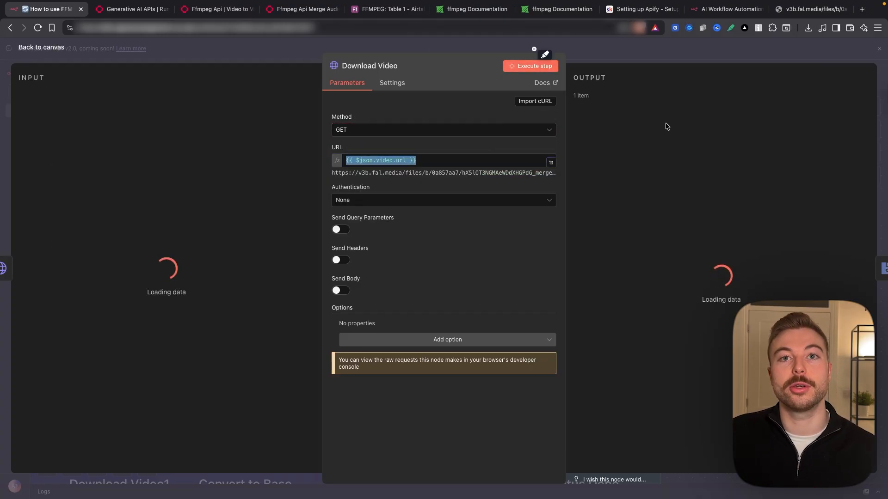
left_click(646, 51)
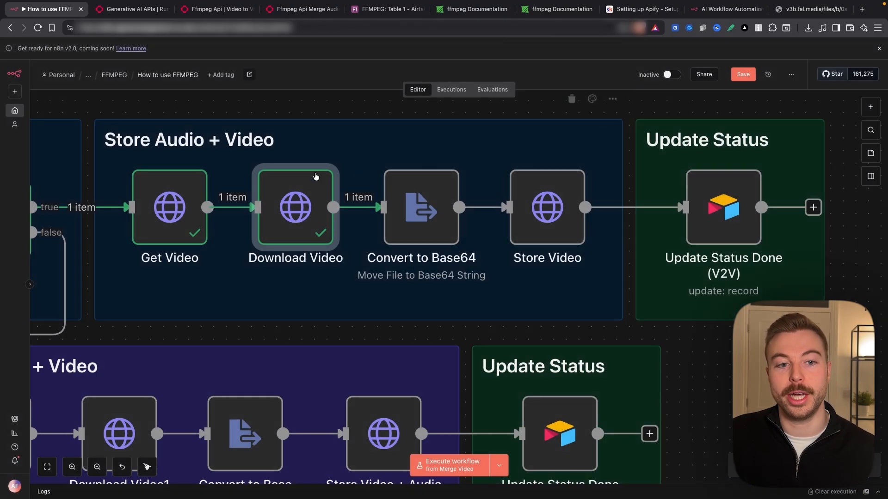
Reopen the Download Video node, preview the downloaded video file in its output, and close the node
double_click(320, 217)
left_click(622, 237)
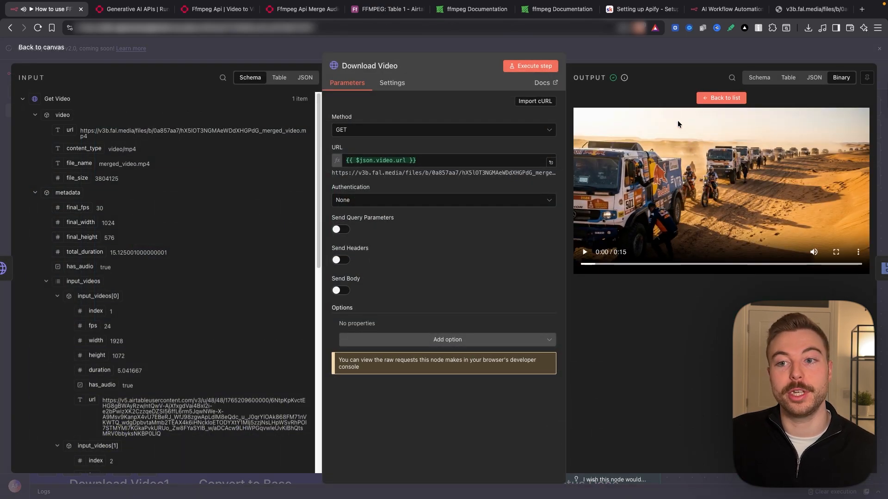
left_click(656, 47)
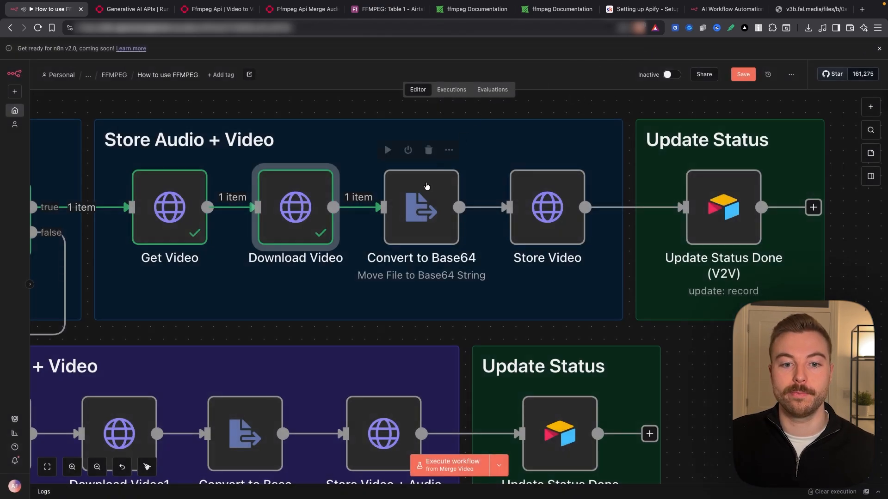
Check the Airtable table, execute the Convert to Base64 node in n8n, and inspect its output data as a table
left_click(388, 9)
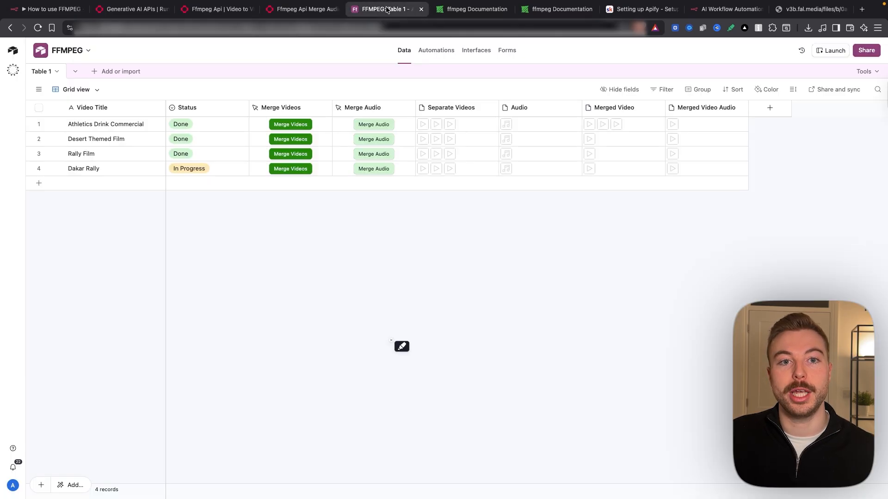
left_click(46, 10)
right_click(424, 209)
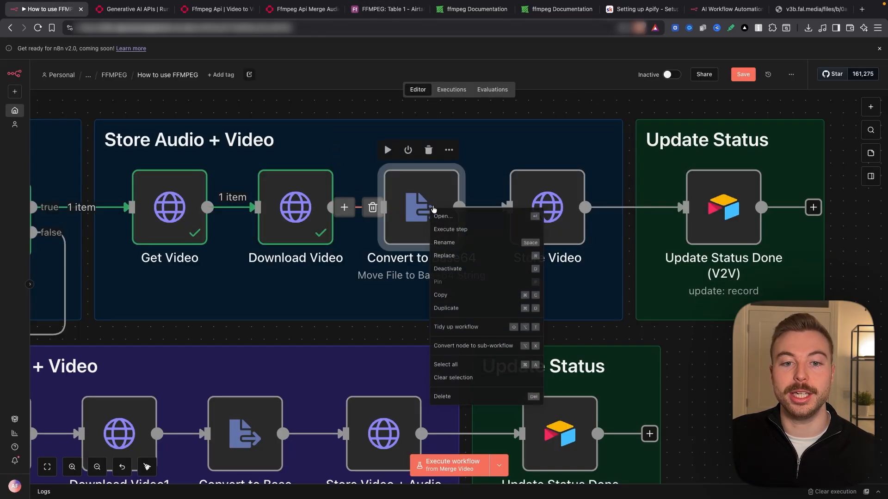
left_click(436, 235)
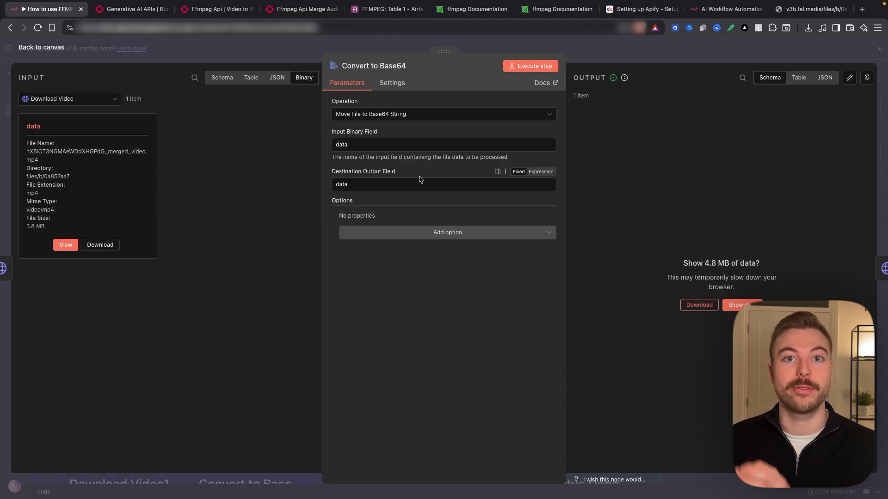
left_click(742, 305)
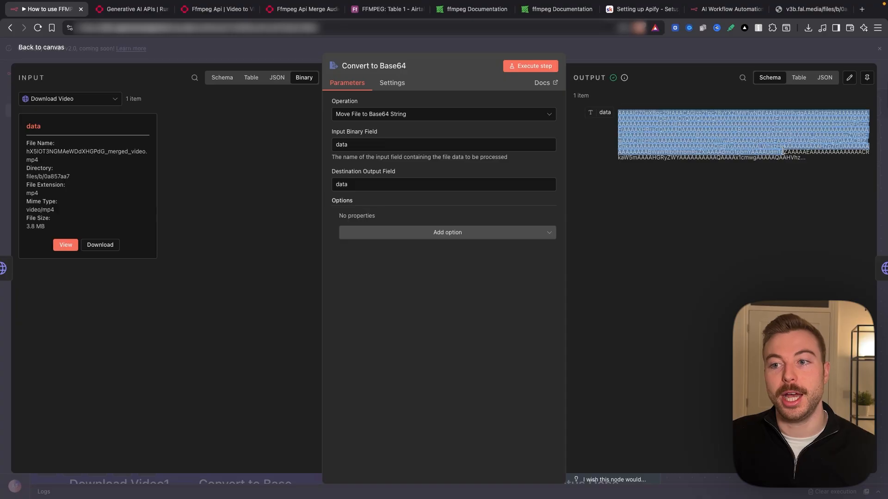
left_click(798, 77)
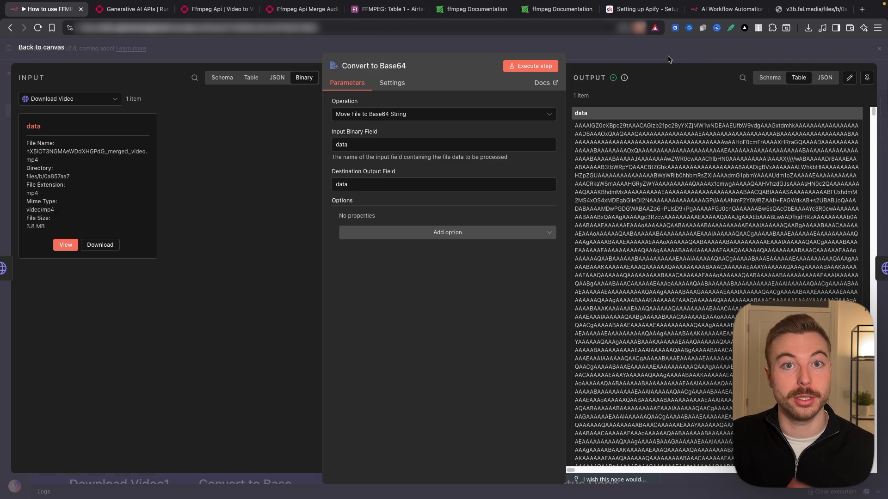
left_click(650, 40)
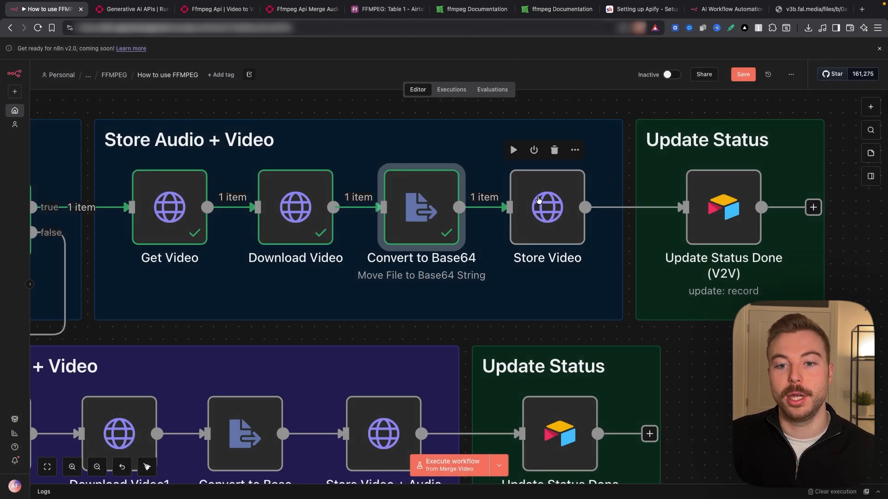
Look at the Store Video node's parameters, and add a new HTTP Request node connected to Store Video
key("Return")
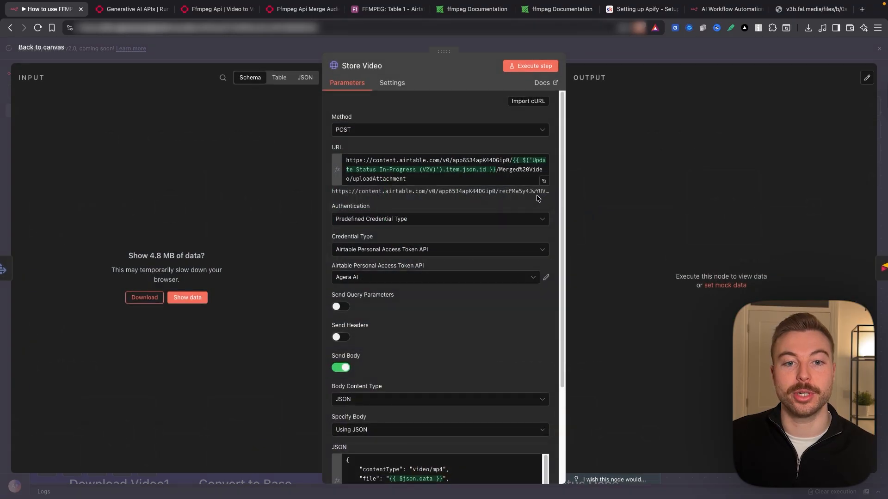
key("Escape")
key("Tab")
type("http")
key("Return")
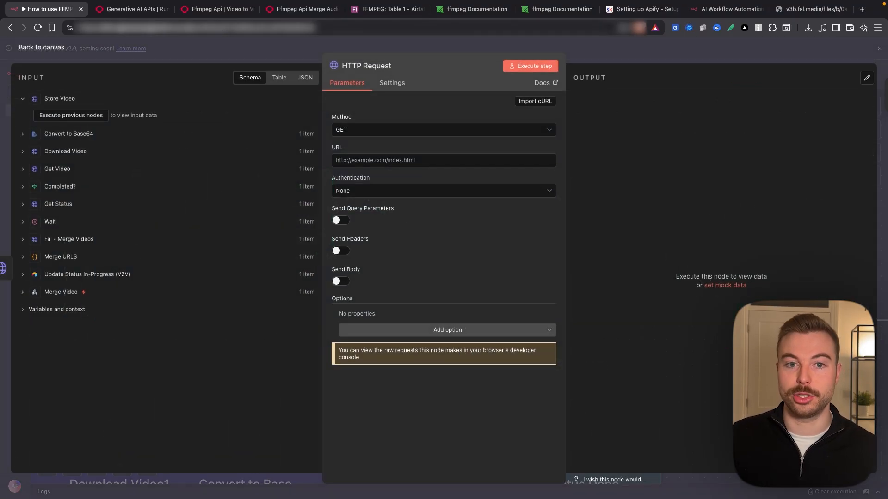
key("Escape")
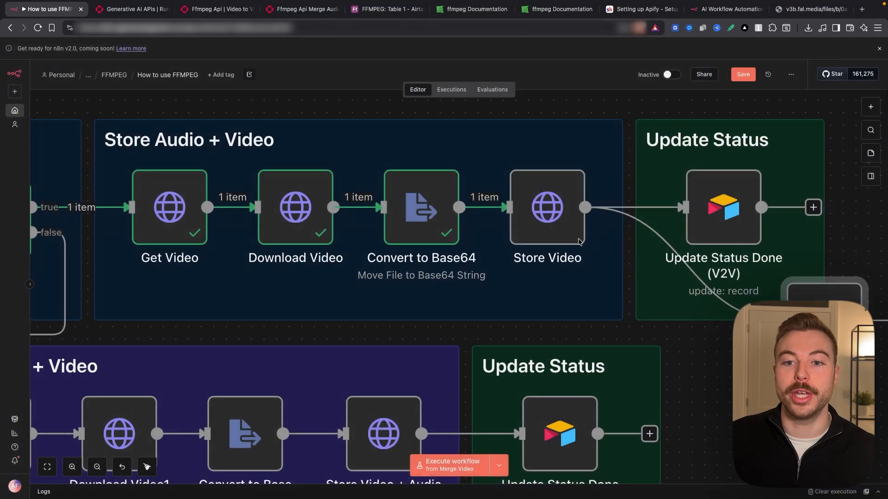
Examine the Store Video node's Airtable upload URL and compare it with the Airtable table's Merged Video field
double_click(560, 217)
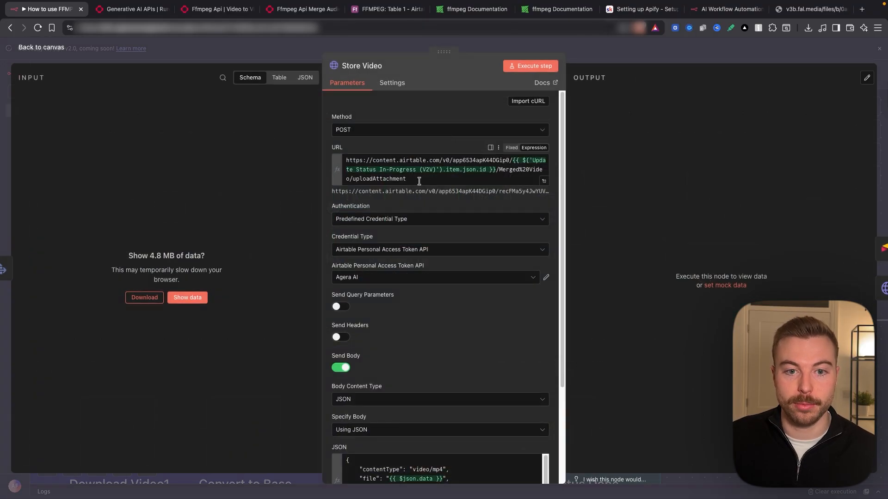
left_click(386, 9)
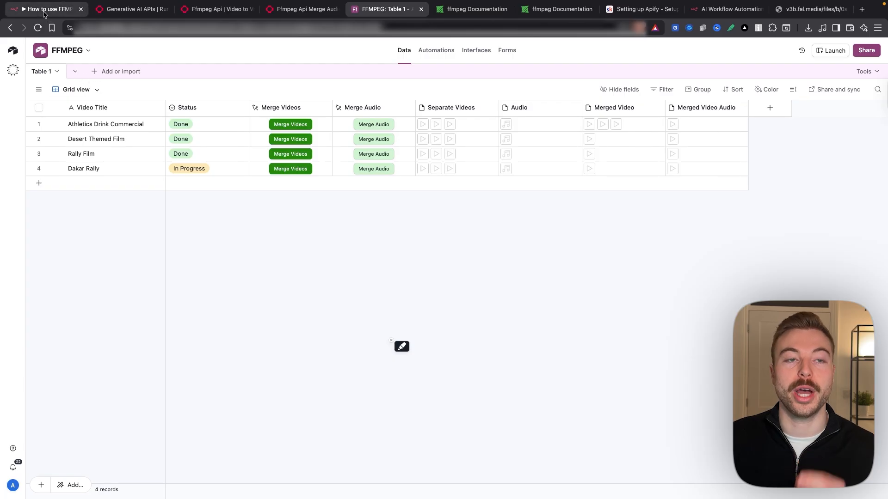
left_click(43, 10)
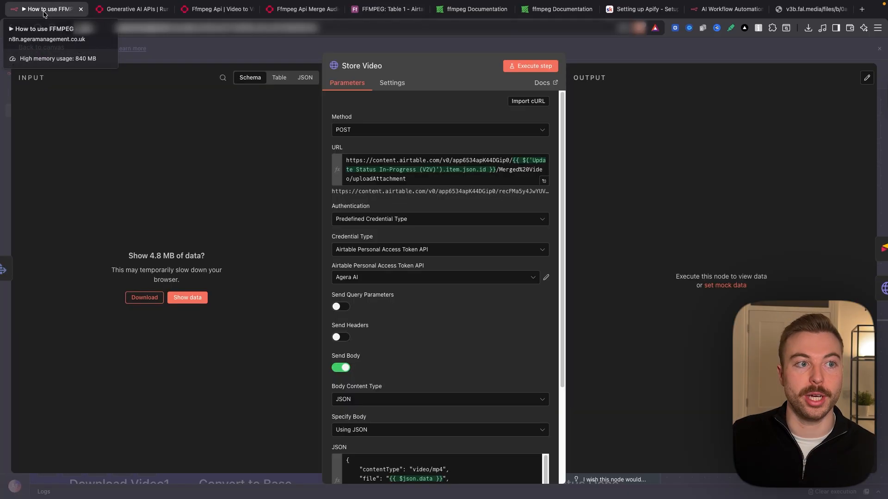
Replace the base ID in the Store Video node's URL expression with the base ID copied from the Airtable page address
left_click(543, 182)
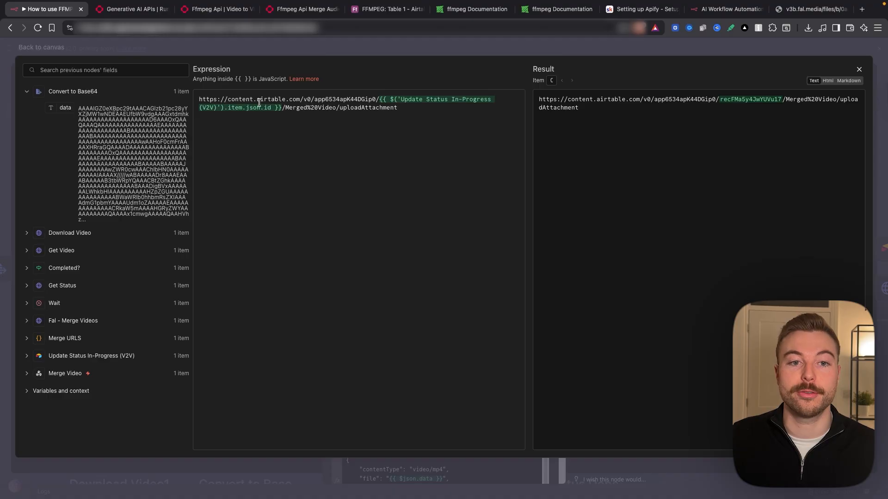
double_click(330, 99)
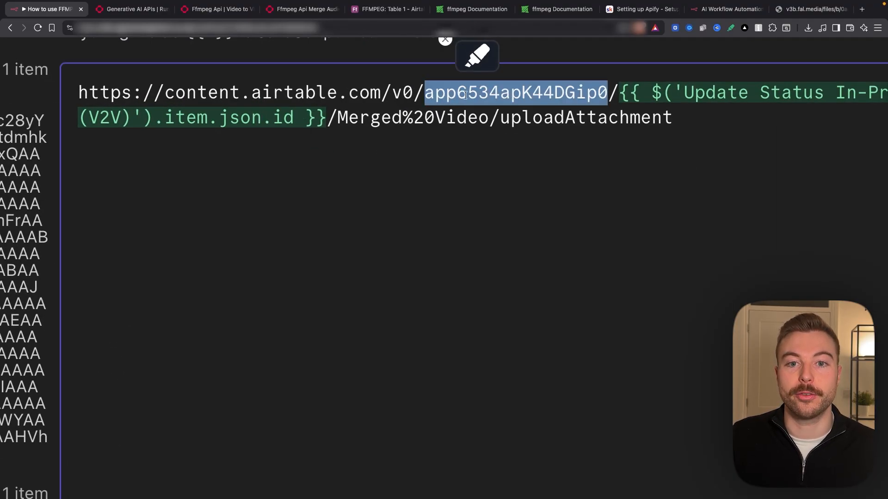
left_click(377, 14)
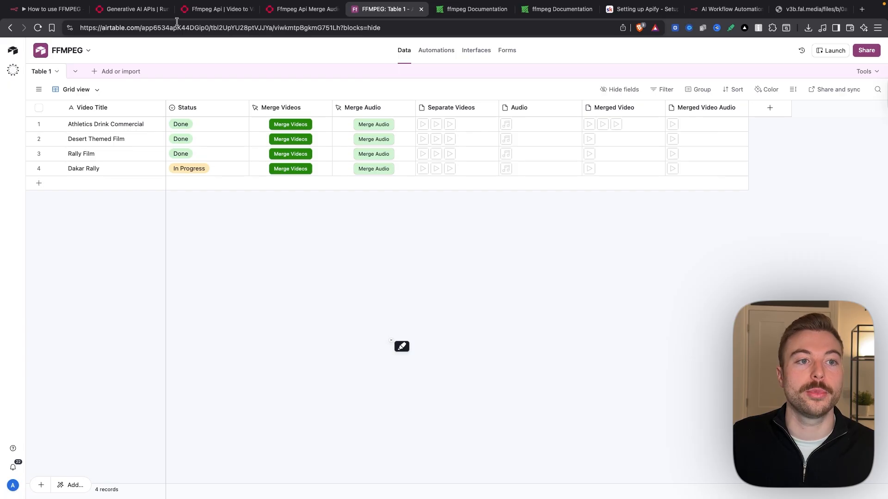
double_click(155, 27)
key("super+c")
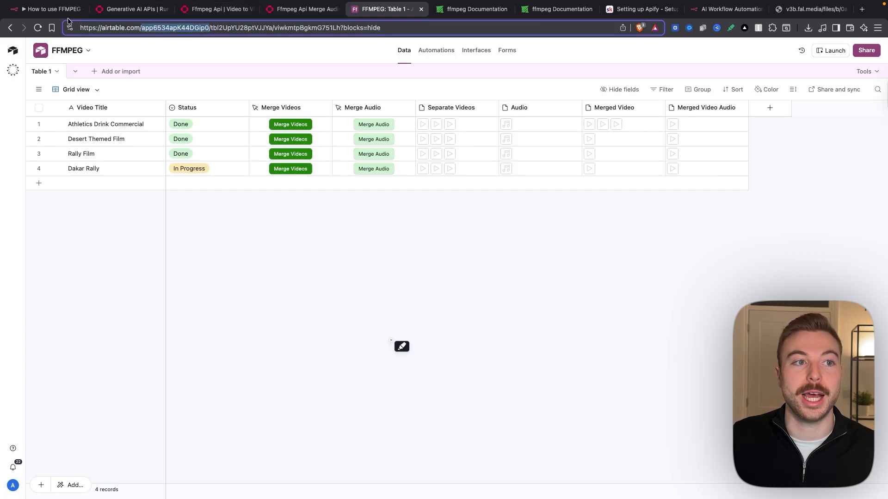
left_click(50, 12)
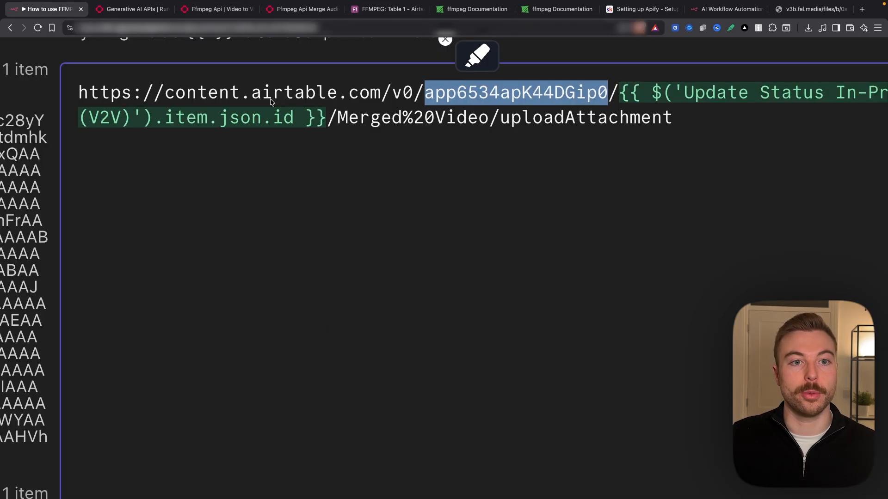
key("super+v")
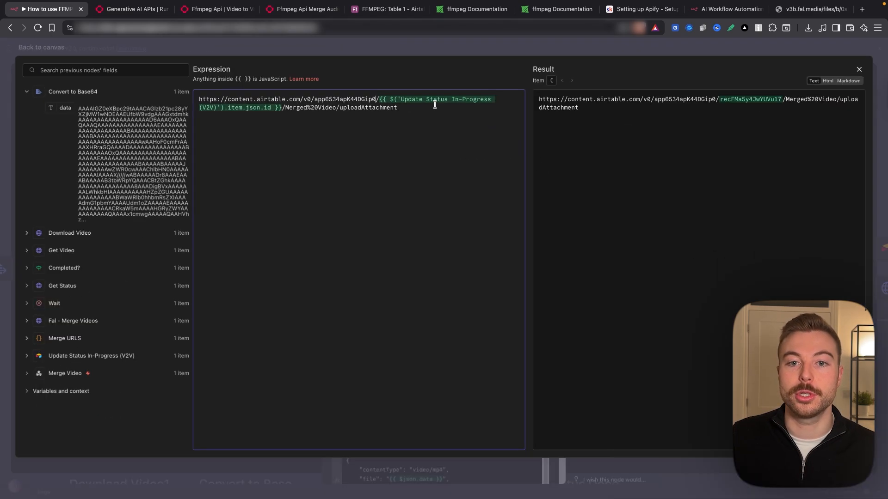
Replace the record ID expression in the Store Video URL with the id field from Update Status In-Progress (V2V)
left_click_drag(382, 100, 273, 109)
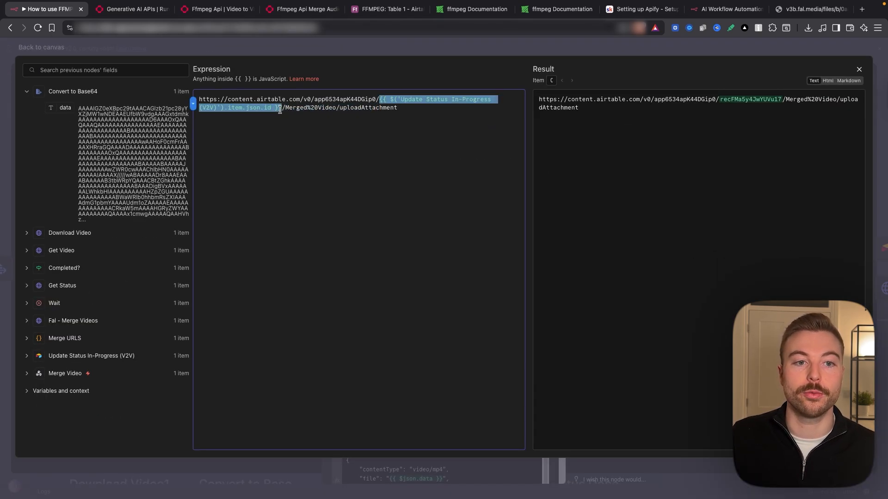
key("BackSpace")
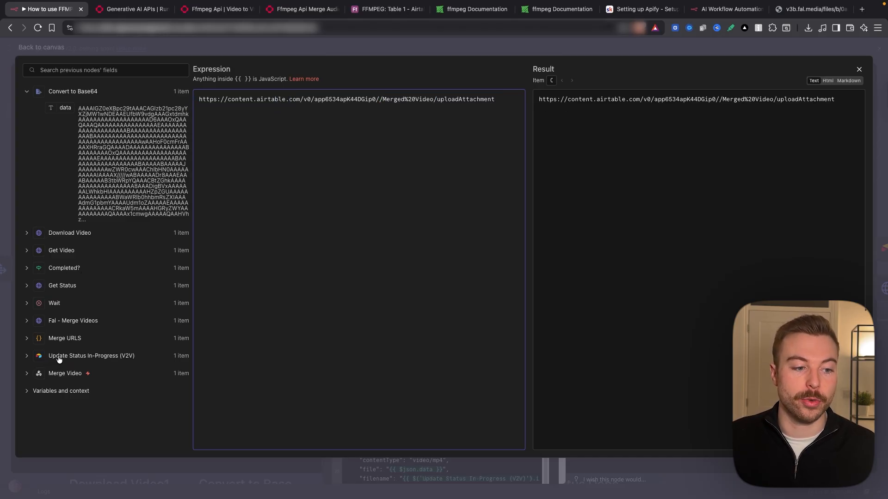
left_click(101, 359)
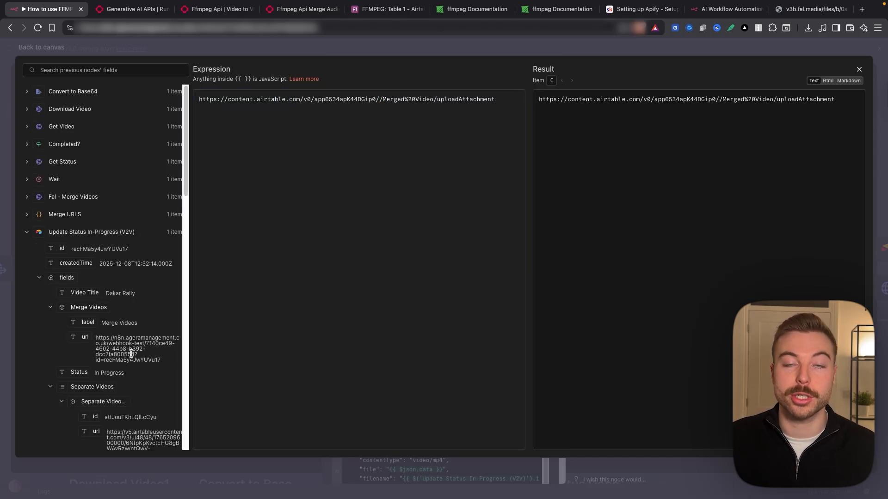
left_click_drag(62, 248, 393, 99)
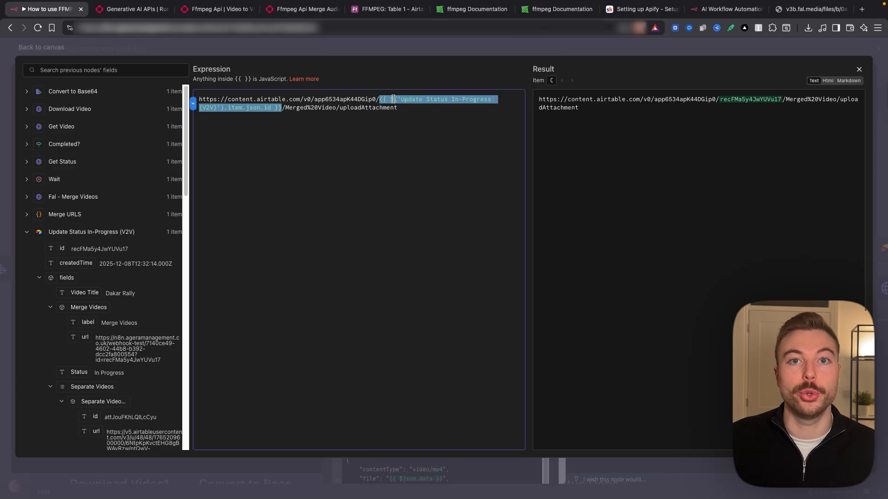
left_click(361, 84)
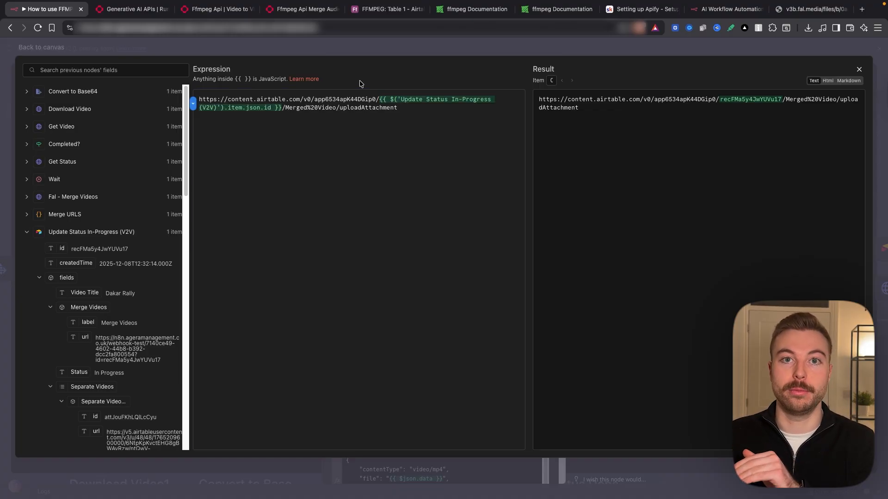
Compare the Merged%20Video segment of the upload URL with the Merged Video field name in the Airtable table
left_click_drag(285, 107, 335, 109)
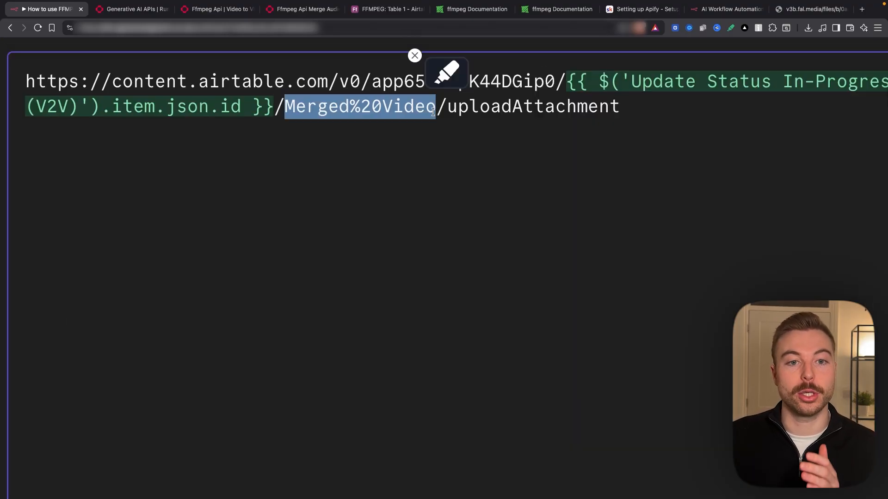
left_click(433, 111)
left_click(374, 9)
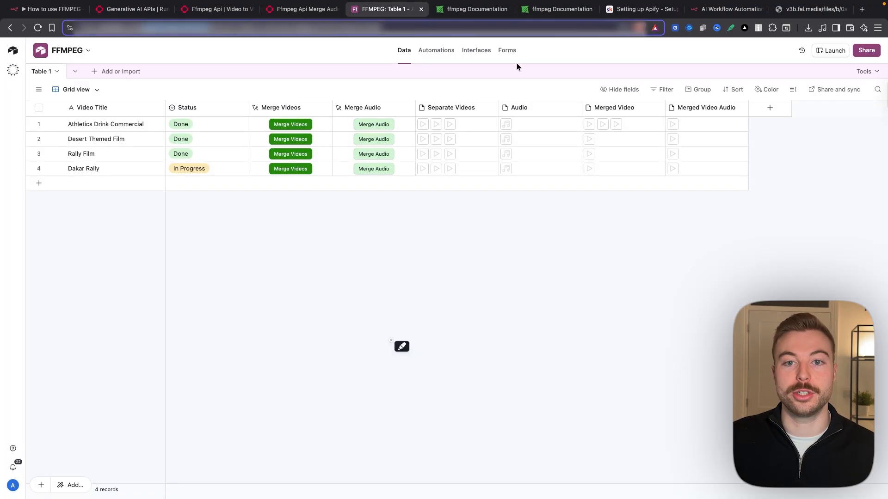
double_click(617, 106)
left_click(535, 255)
left_click(51, 10)
left_click_drag(352, 107, 382, 107)
left_click(379, 147)
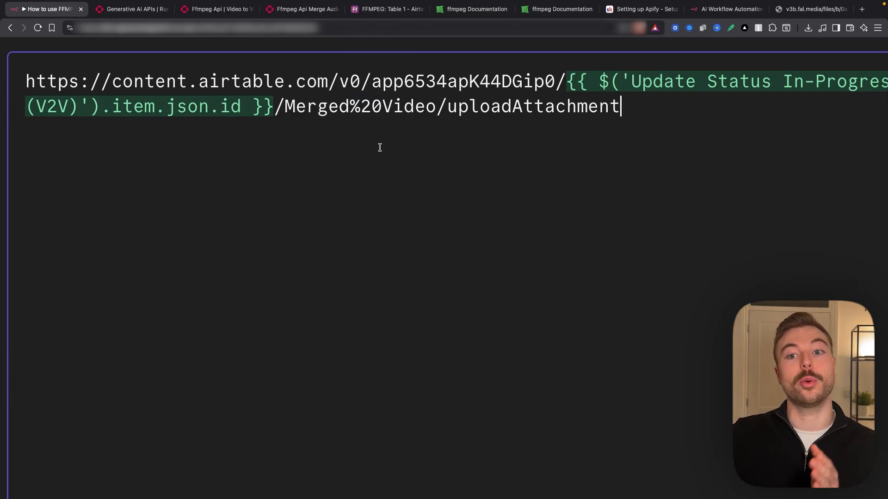
Examine the uploadAttachment ending of the URL, and close the expression editor and the Store Video node
double_click(467, 102)
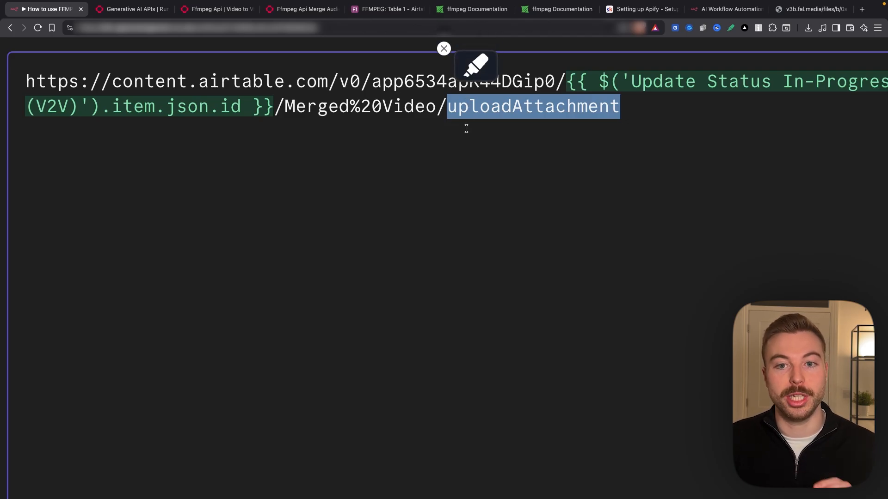
key("super+0")
left_click(378, 48)
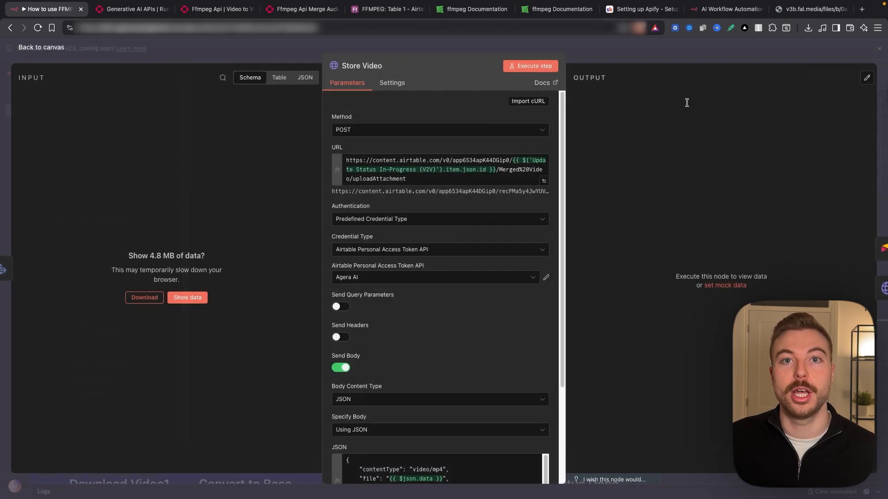
left_click(732, 52)
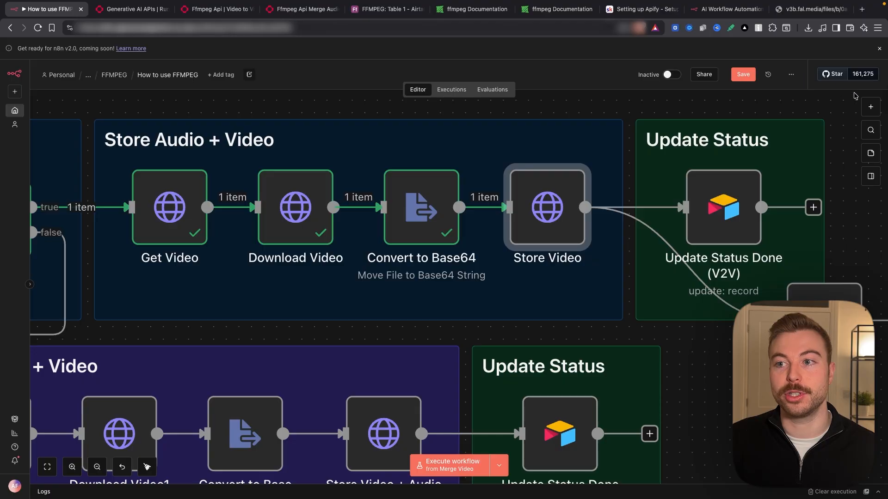
key("Tab")
type("airtab")
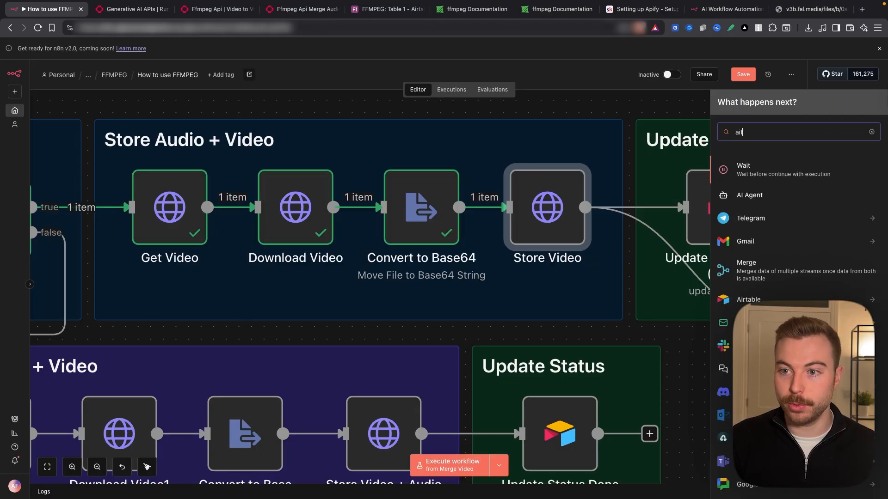
key("Return")
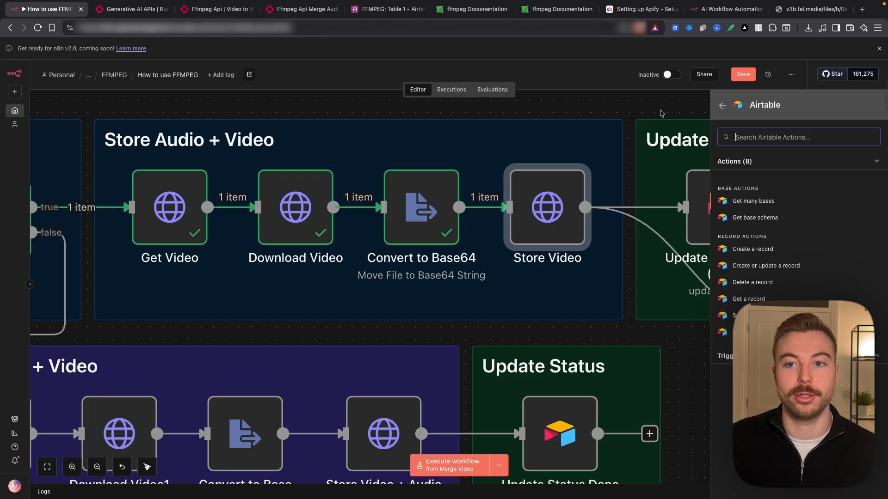
left_click(611, 115)
left_click(629, 117)
Delete the extra node branching off Store Video, and select the Store Video node
right_click(822, 321)
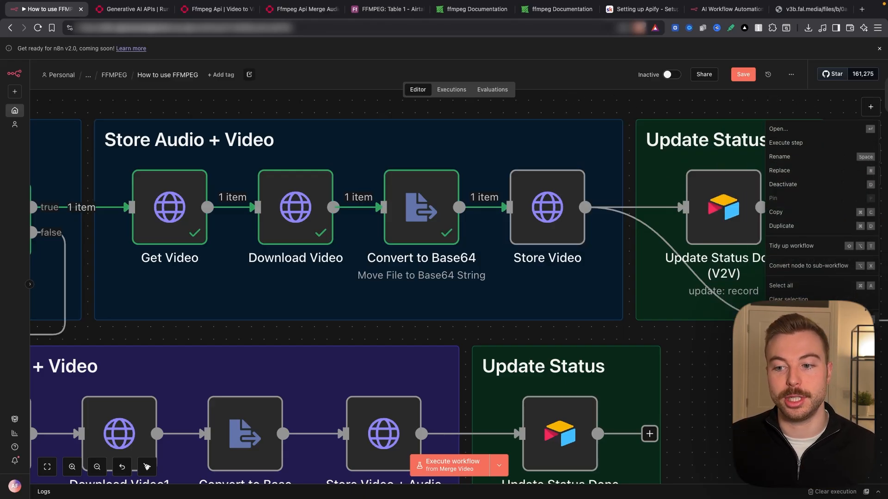
left_click(781, 320)
left_click(570, 224)
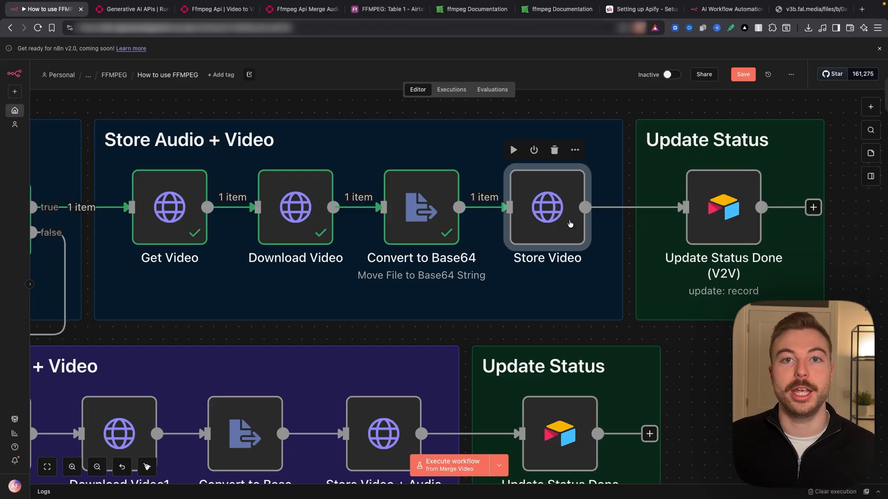
Open Store Video's JSON body in the expression editor and examine its contentType and file entries
double_click(547, 237)
scroll(434, 288, "down", 5)
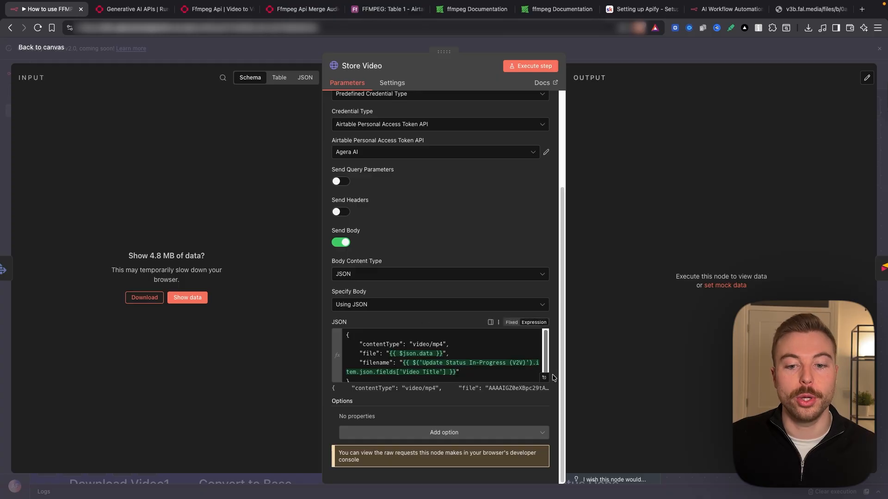
left_click(544, 380)
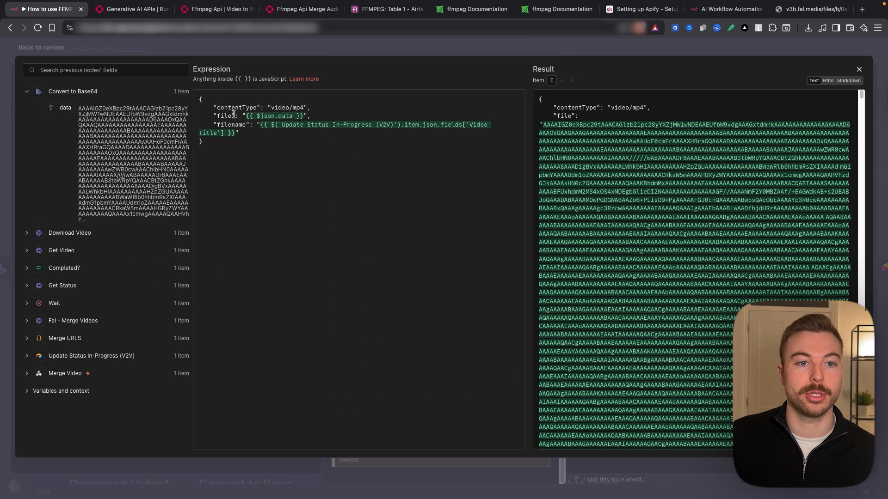
scroll(234, 115, "up", 5)
left_click_drag(163, 92, 457, 95)
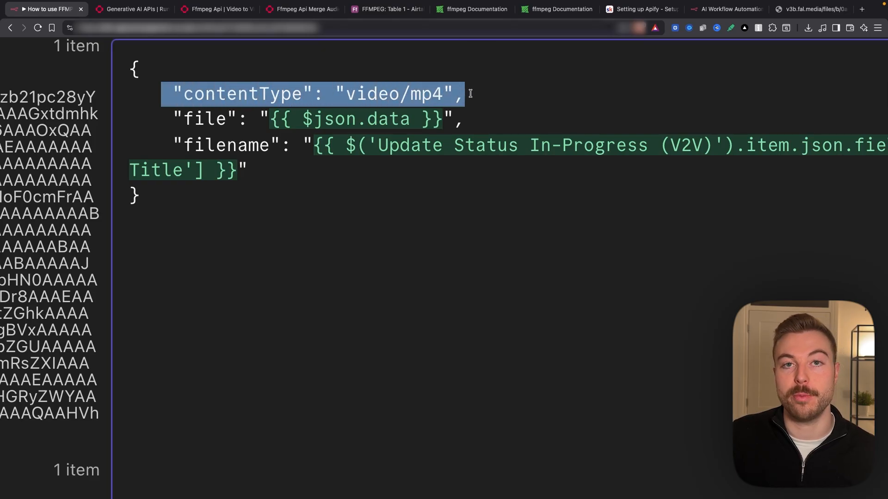
left_click_drag(183, 116, 463, 120)
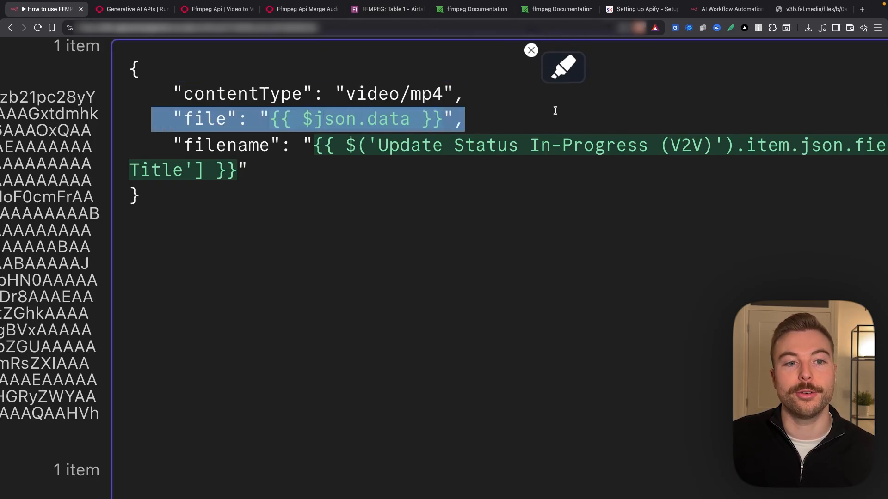
scroll(232, 114, "down", 5)
left_click(72, 136)
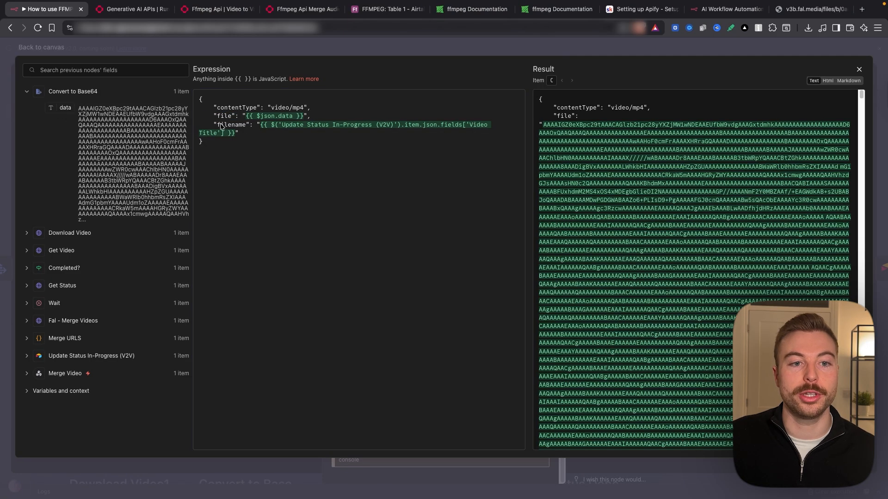
Replace the file value in the JSON body with the data field from Convert to Base64
left_click_drag(245, 115, 306, 114)
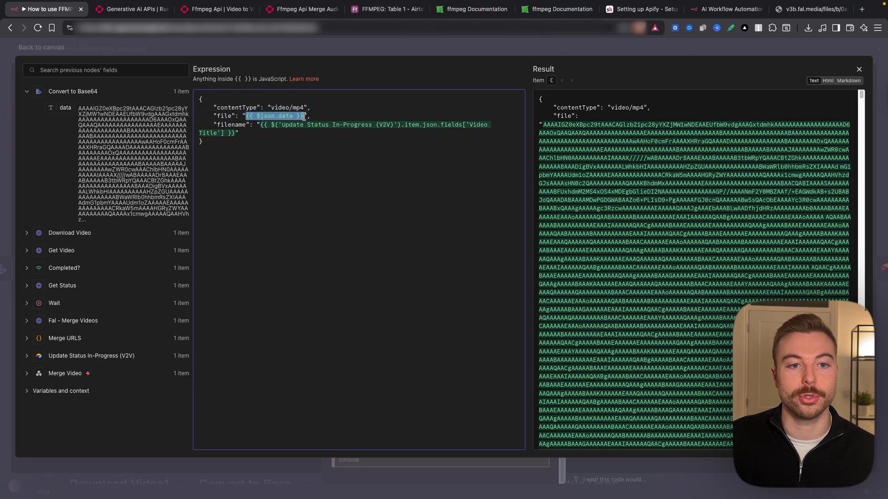
key("BackSpace")
left_click_drag(66, 108, 242, 116)
left_click(303, 130)
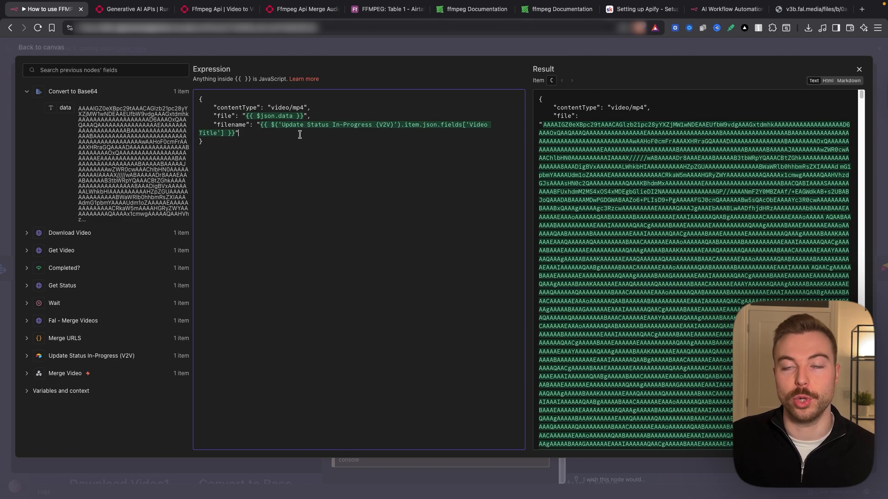
Replace the filename value in the JSON body with the Video Title field from Update Status In-Progress (V2V)
left_click_drag(261, 124, 232, 132)
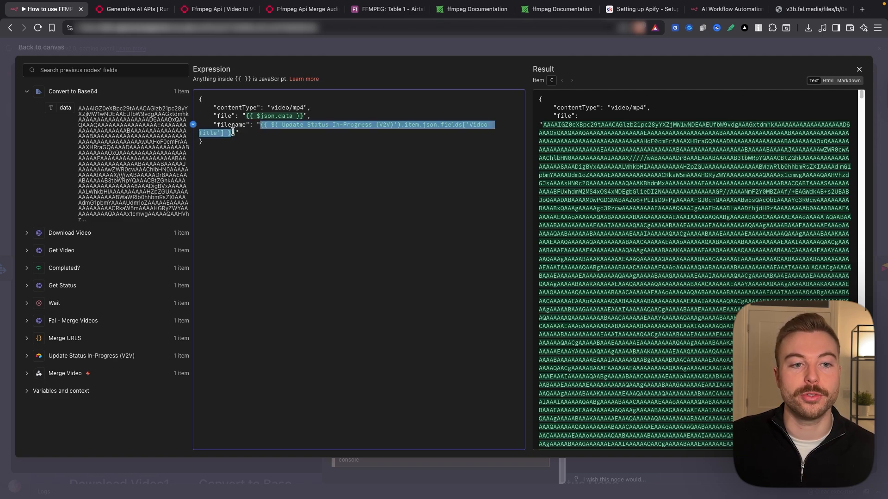
key("BackSpace")
left_click(74, 355)
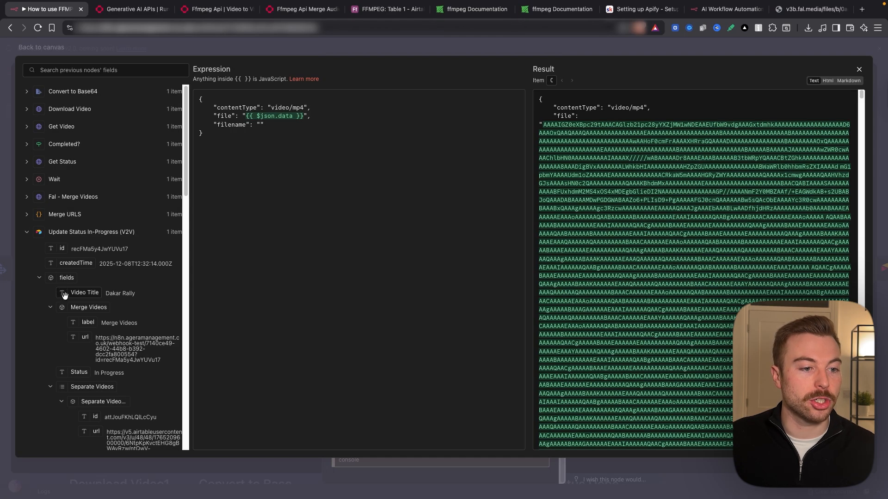
left_click_drag(70, 295, 261, 125)
Check the Video Title and Merged Video columns in Airtable, closing the JSON expression editor in between, and return to the Store Video node
left_click(388, 8)
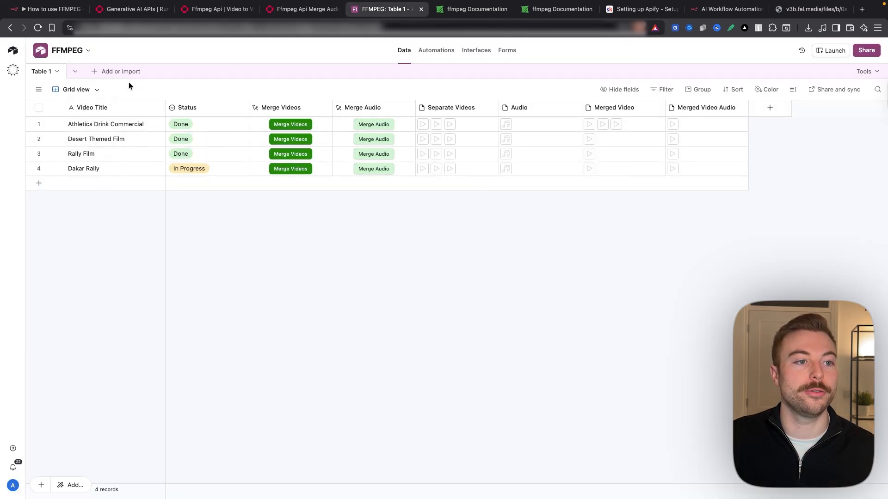
left_click(49, 9)
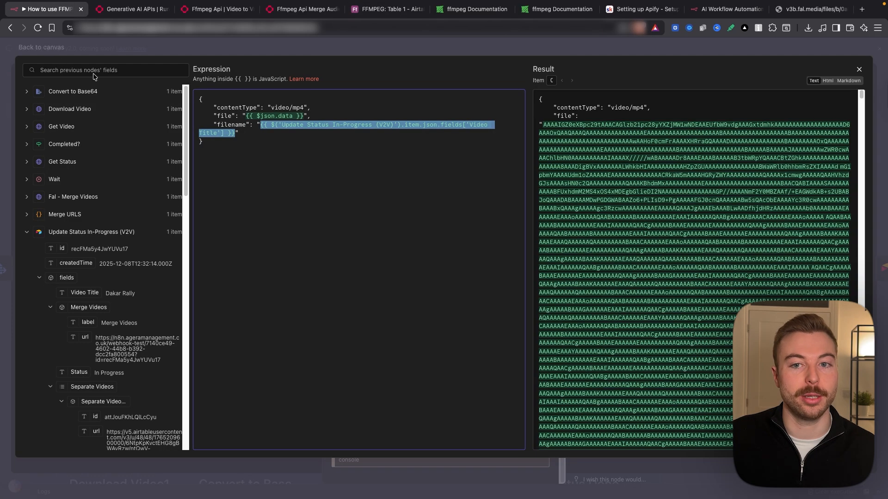
left_click(426, 42)
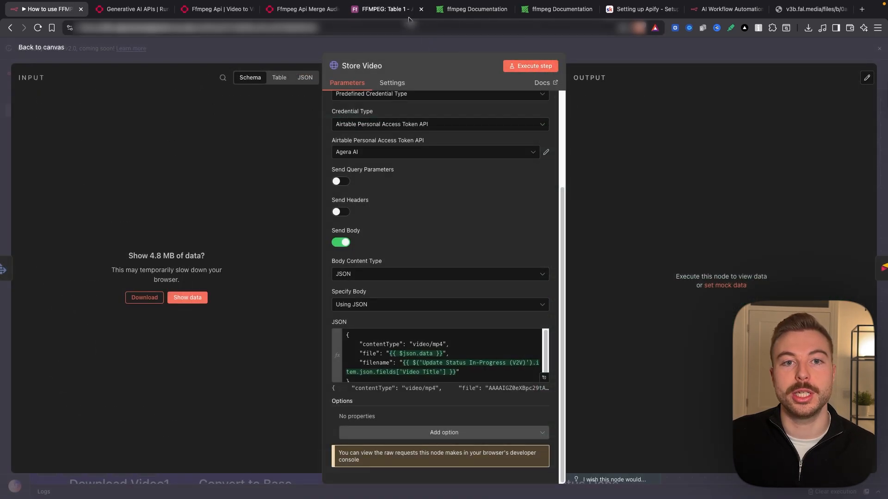
left_click(389, 9)
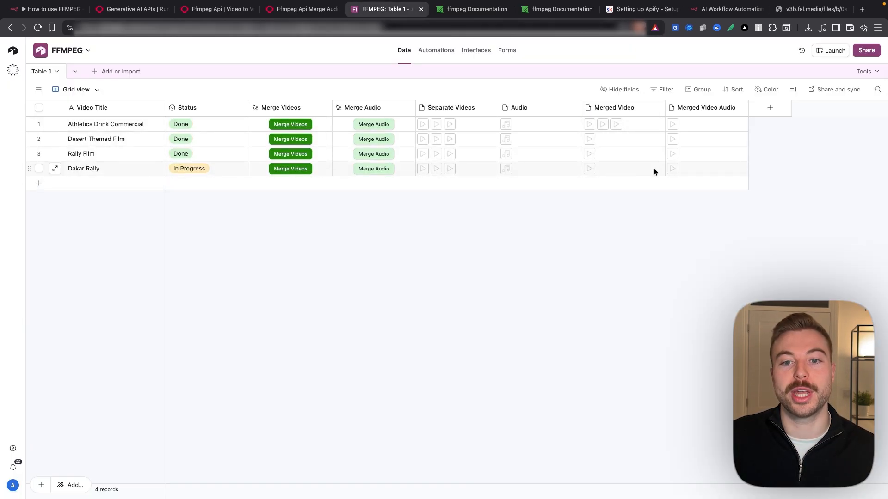
left_click(53, 9)
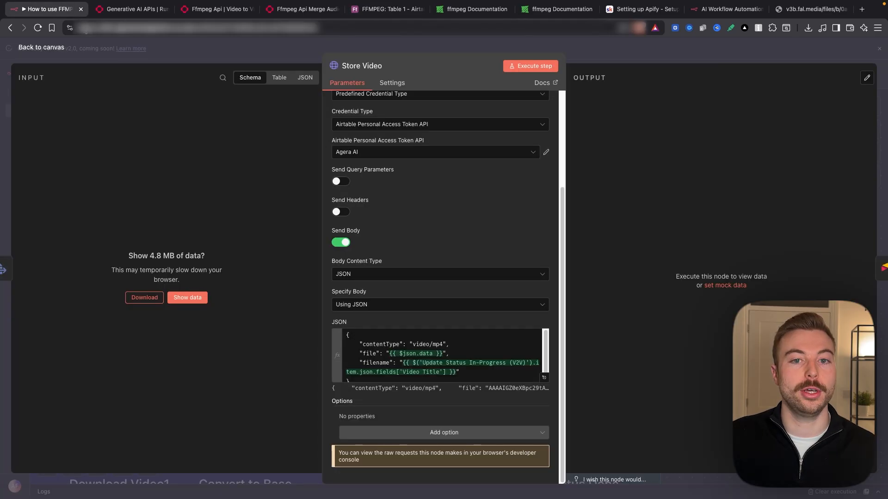
Execute the Store Video node and check the Dakar Rally record's Merged Video cell in Airtable, returning to n8n
left_click(517, 67)
left_click(386, 9)
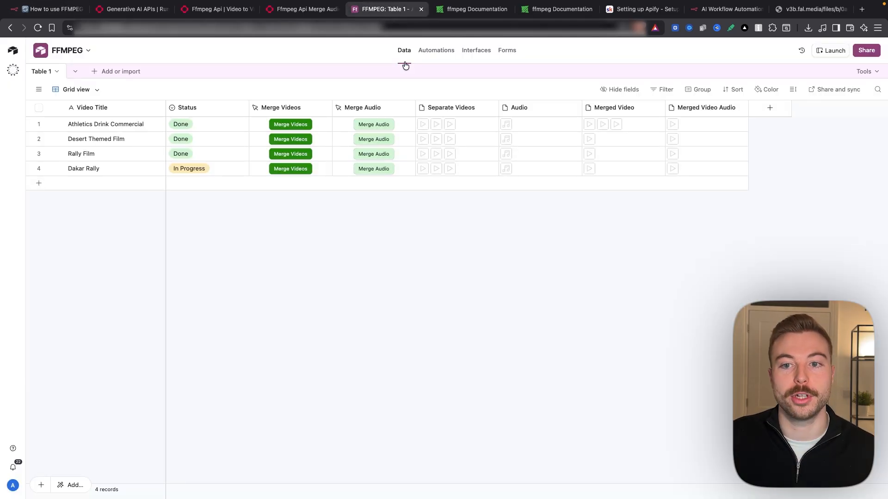
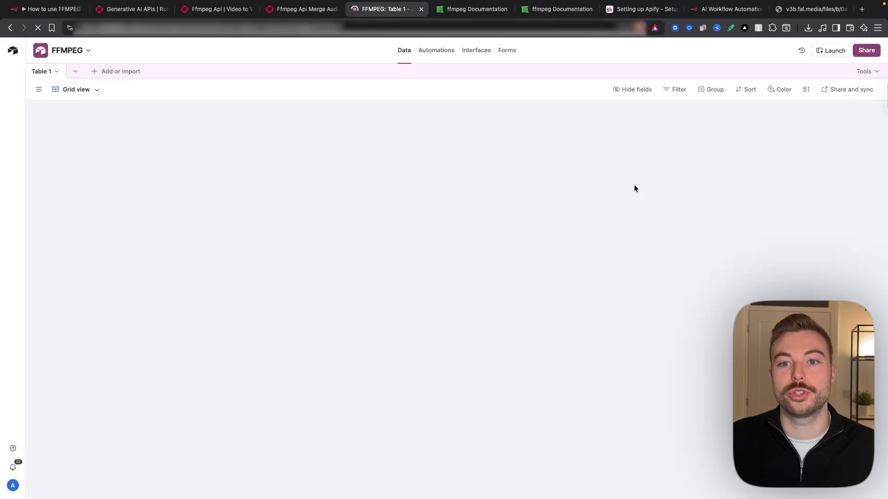
left_click(605, 168)
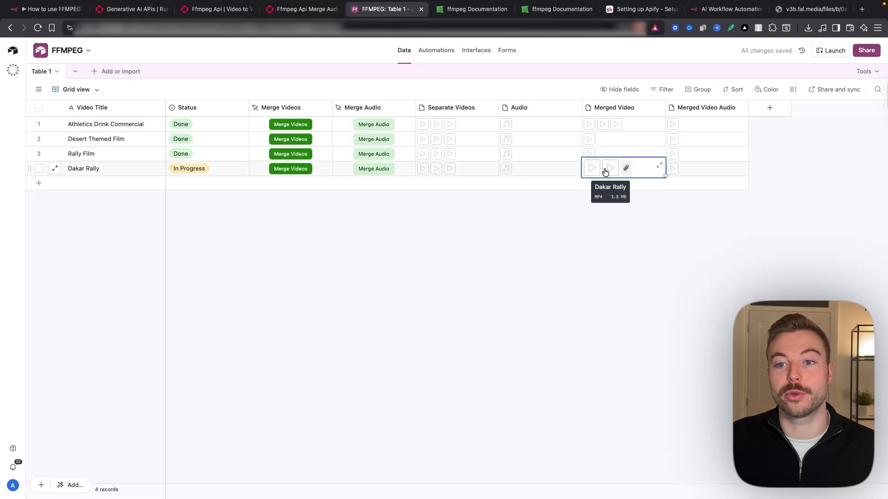
left_click(47, 9)
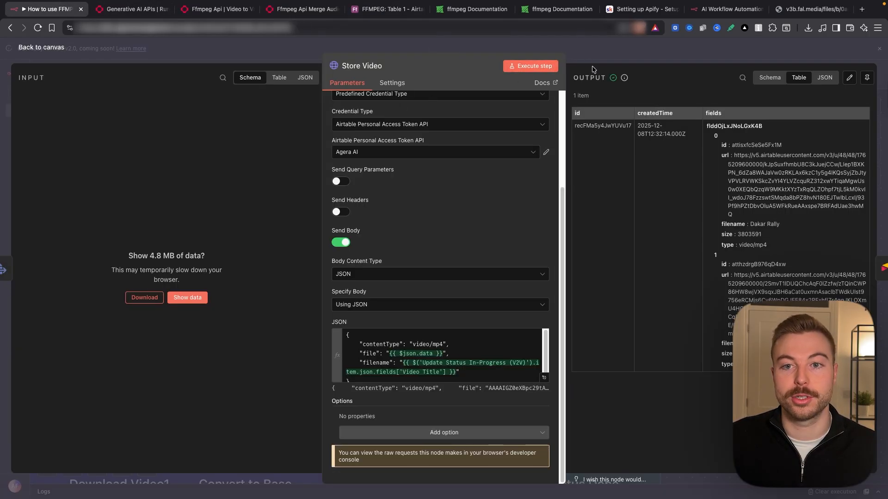
Open Update Status Done (V2V), check the record's Status in Airtable, and execute the node to set Dakar Rally's status to Done
key("Escape")
left_click(741, 76)
double_click(723, 207)
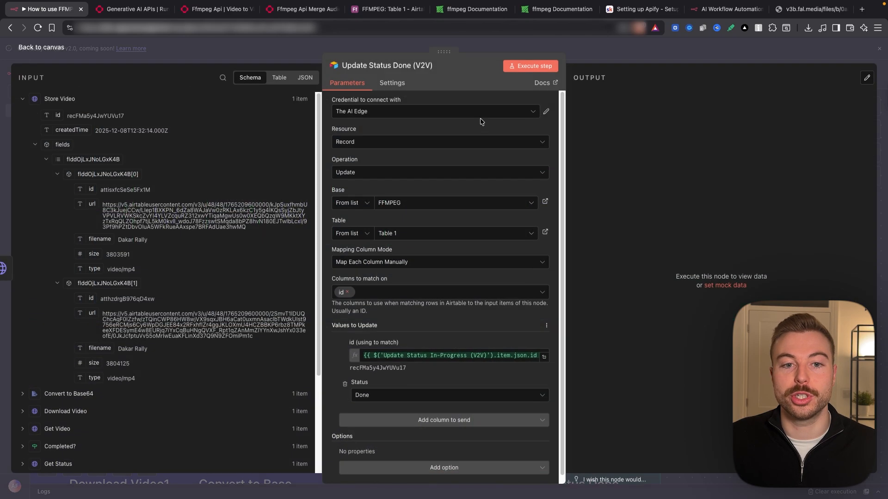
left_click(360, 16)
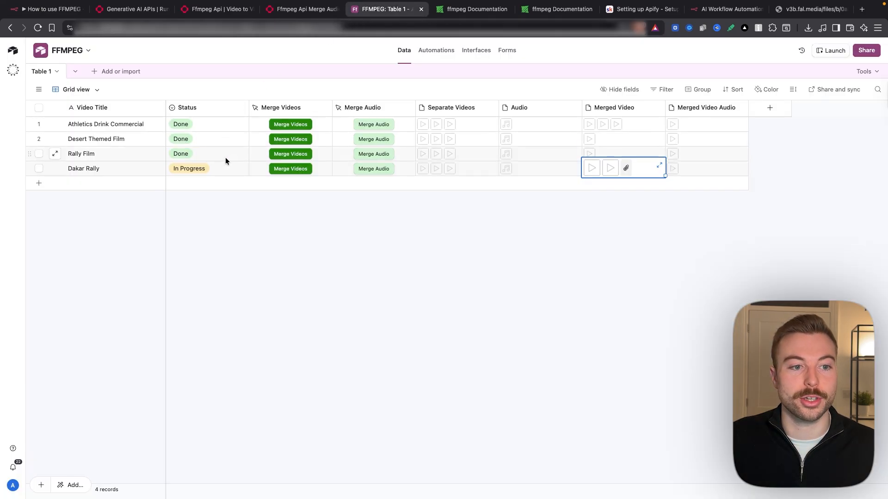
left_click(56, 16)
left_click(531, 66)
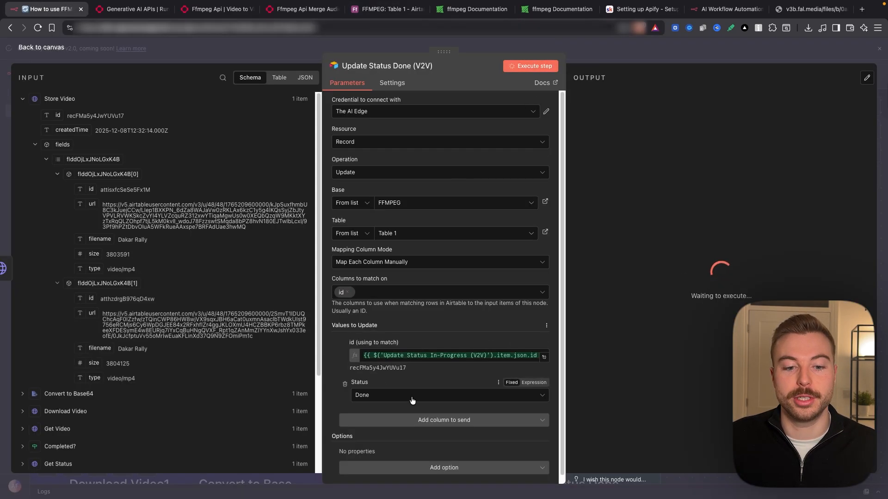
key("Escape")
scroll(426, 294, "down", 5)
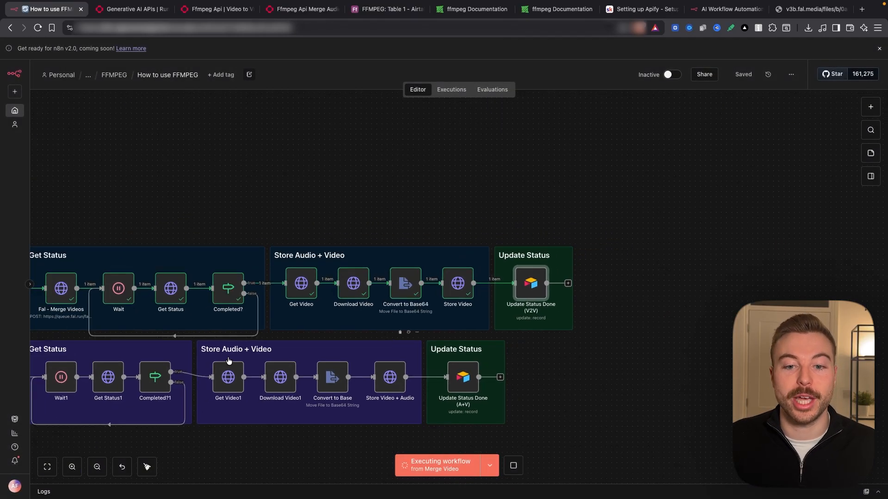
left_click_drag(292, 211, 588, 145)
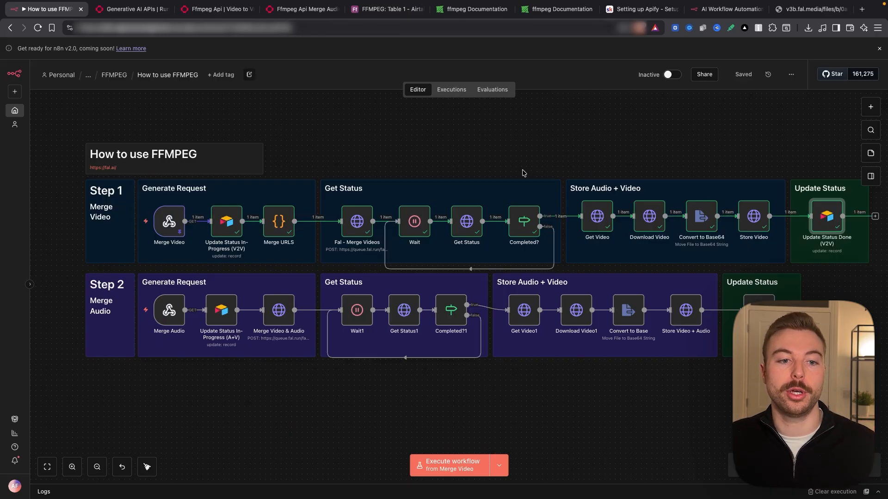
Review fal.ai's ffmpeg-api/merge-audio-video playground and the Submit a request section of its API documentation
left_click(300, 10)
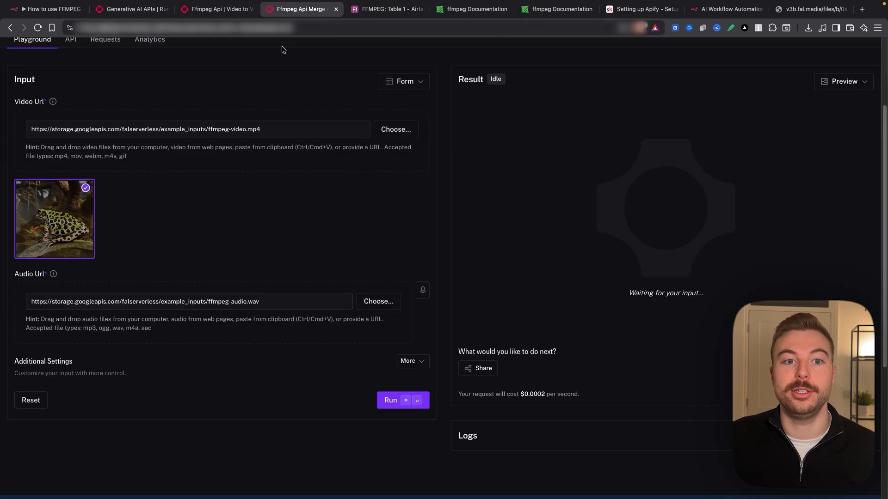
scroll(214, 146, "up", 3)
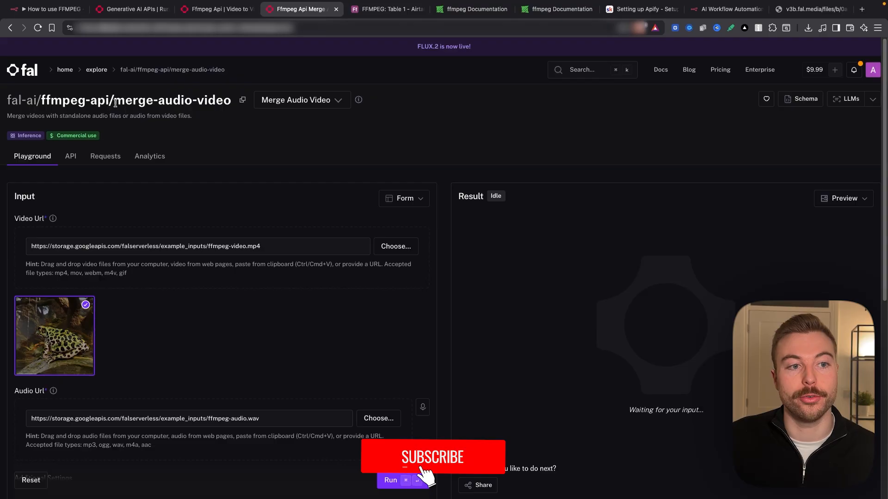
left_click_drag(115, 100, 231, 101)
left_click(222, 130)
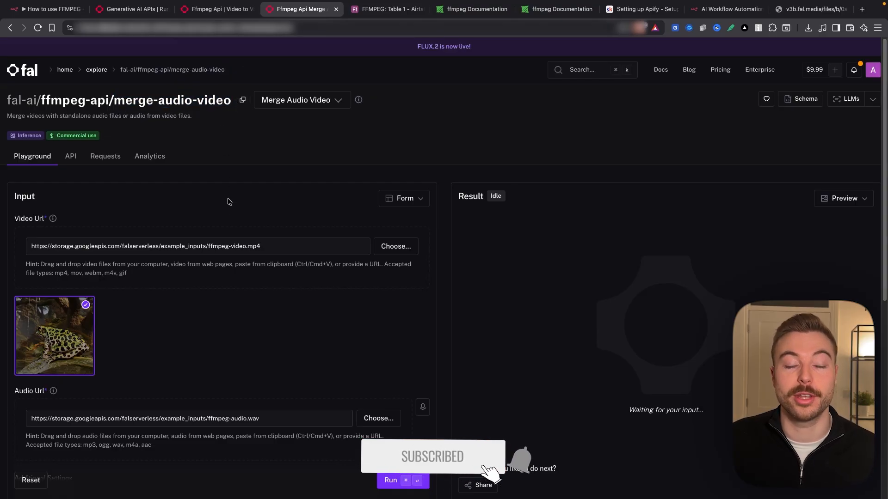
scroll(224, 218, "down", 2)
left_click(70, 104)
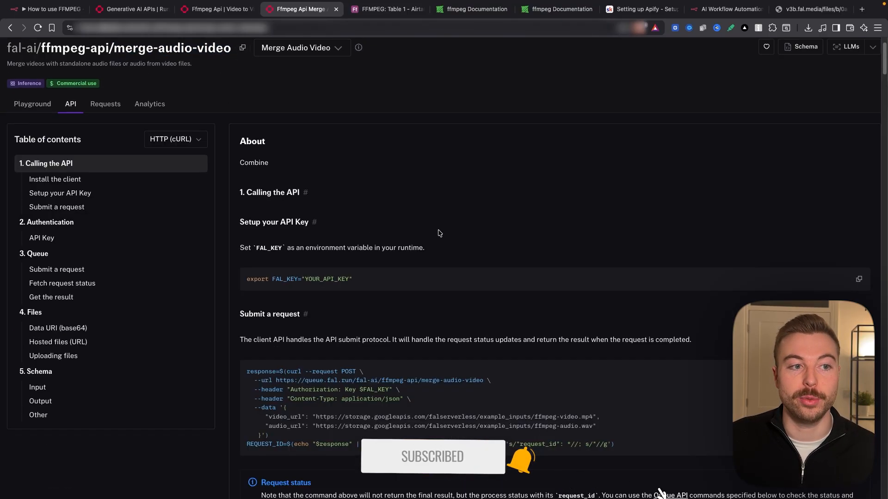
scroll(421, 234, "down", 3)
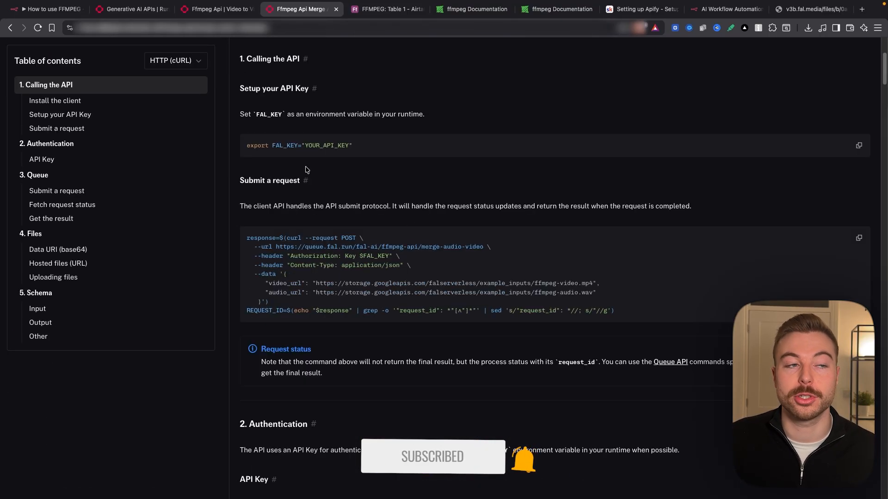
Copy a past Merge Audio execution from the workflow's execution history into the n8n editor
left_click(52, 10)
left_click(457, 90)
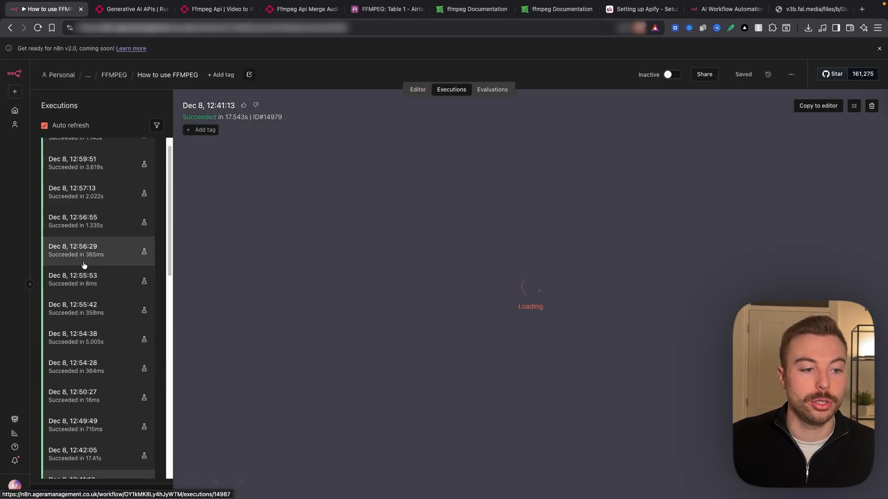
scroll(69, 261, "down", 3)
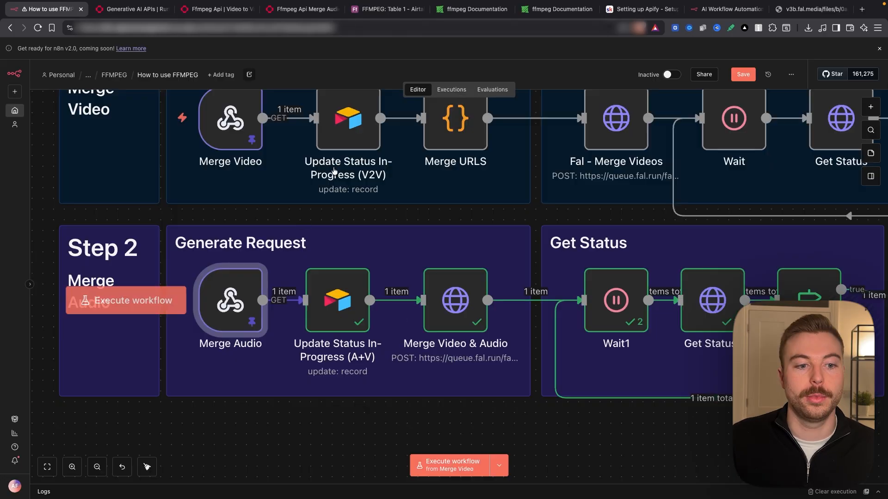
Examine the record id in the Merge Audio webhook's query output against the Dakar Rally row in Airtable, closing the node when done
double_click(230, 301)
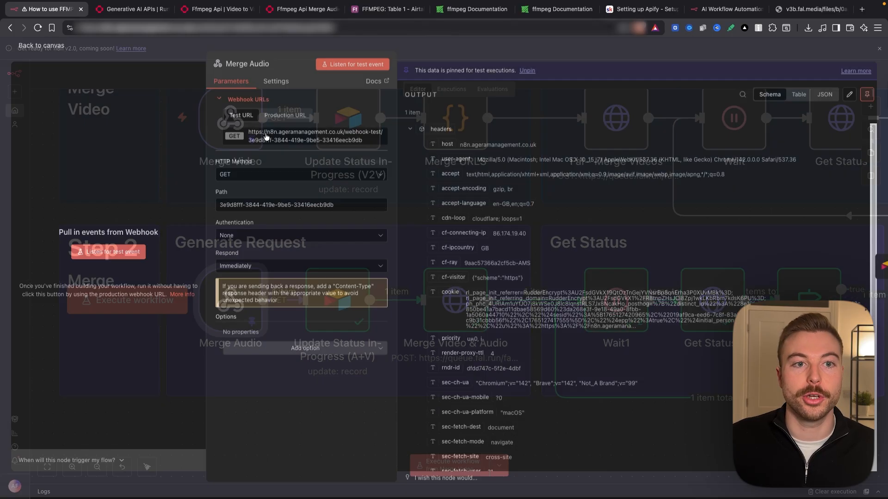
left_click(409, 131)
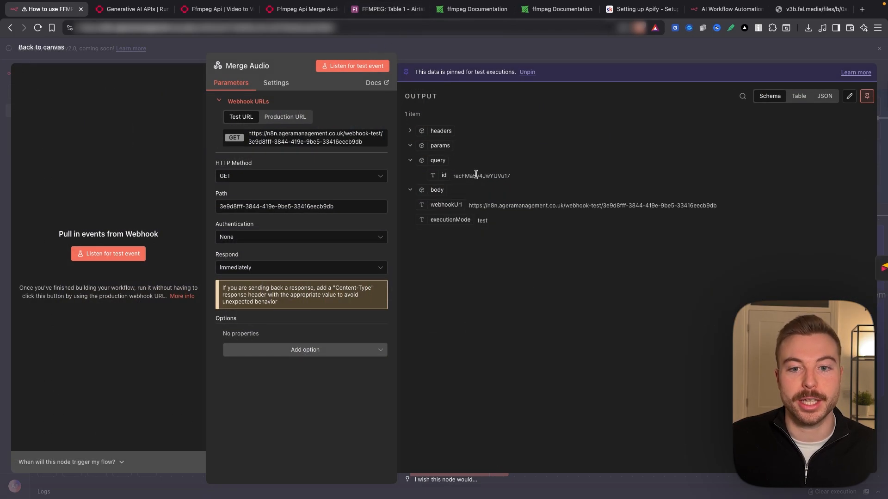
left_click_drag(462, 176, 551, 179)
left_click(382, 14)
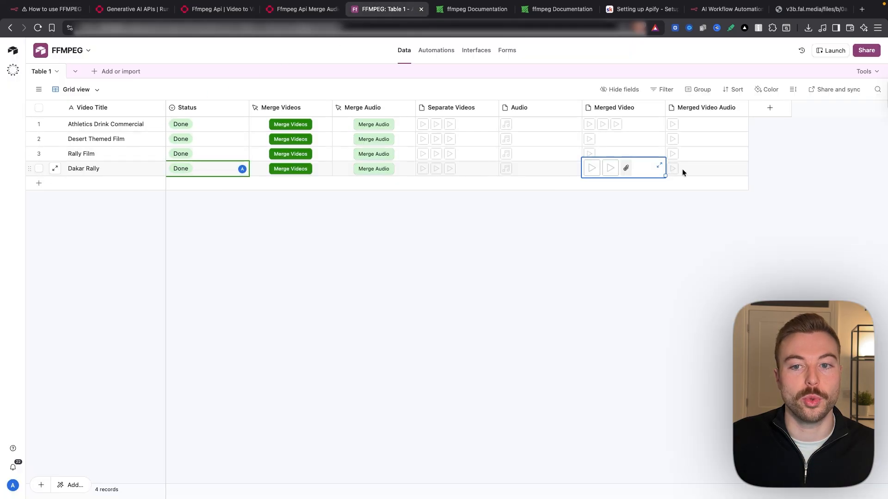
left_click(51, 9)
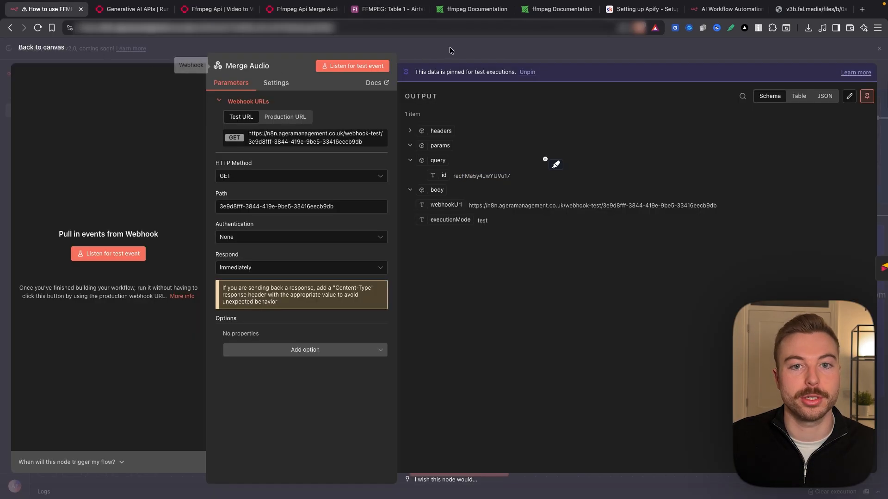
key("Escape")
Open Update Status In-Progress (A+V), examine its record id match and Status value, and return to the canvas
scroll(468, 271, "down", 2)
scroll(348, 301, "up", 4)
double_click(349, 300)
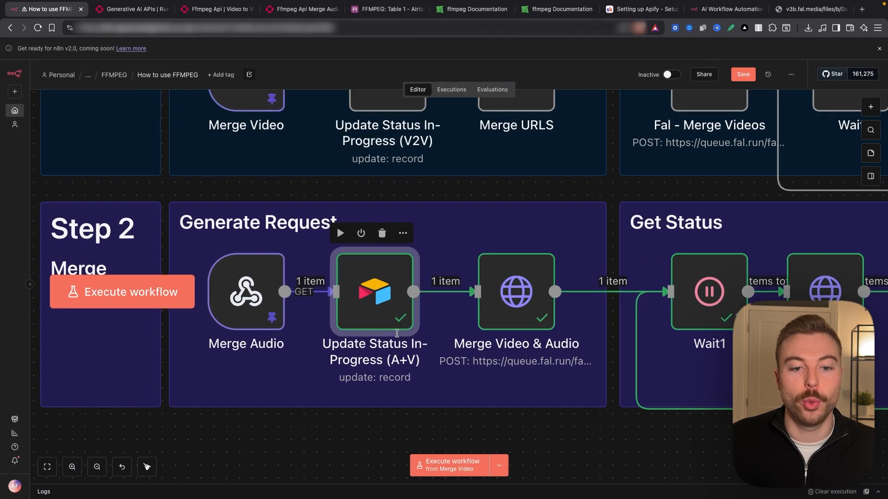
scroll(362, 273, "down", 1)
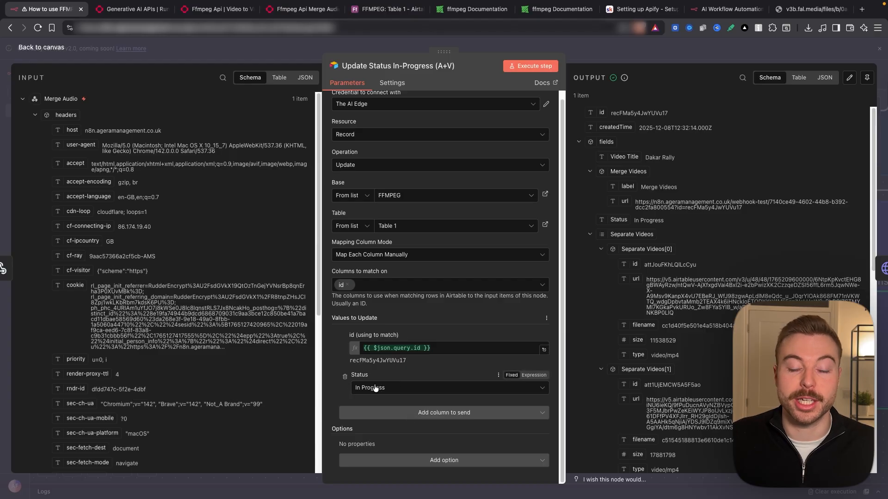
key("Escape")
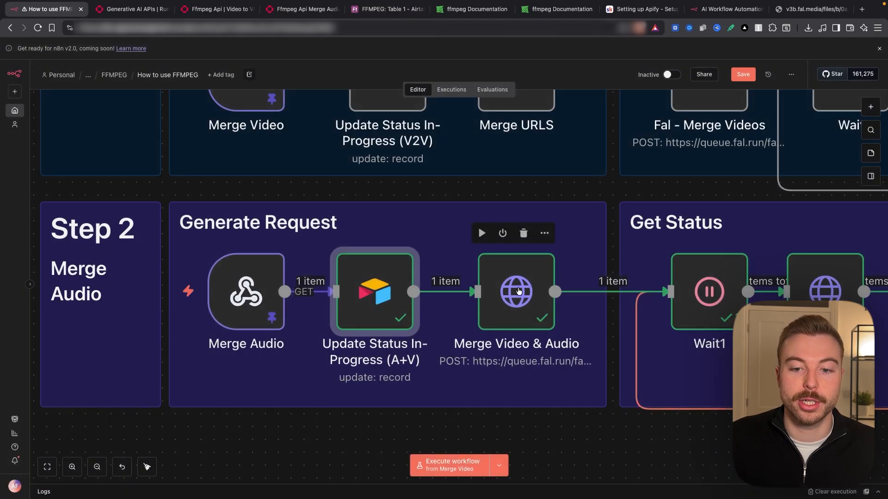
Open Merge Video & Audio and compare its merge-audio-video endpoint URL with fal.ai's sample request
double_click(522, 308)
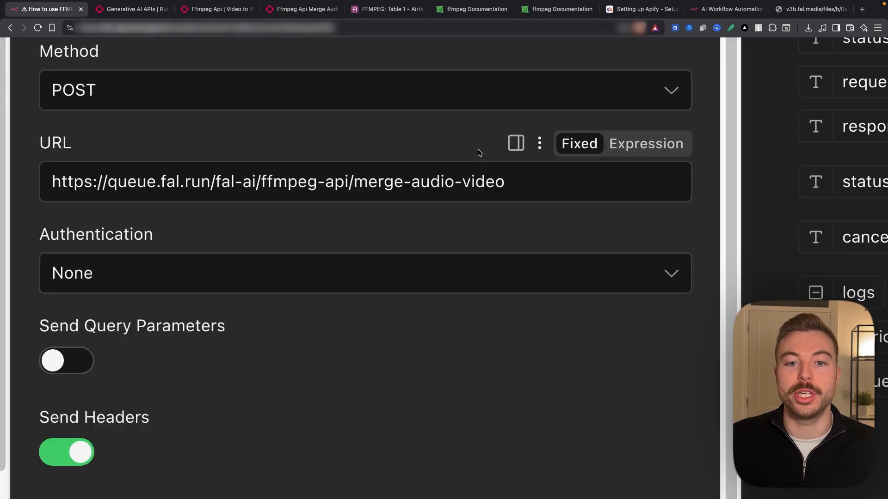
left_click_drag(357, 183, 509, 182)
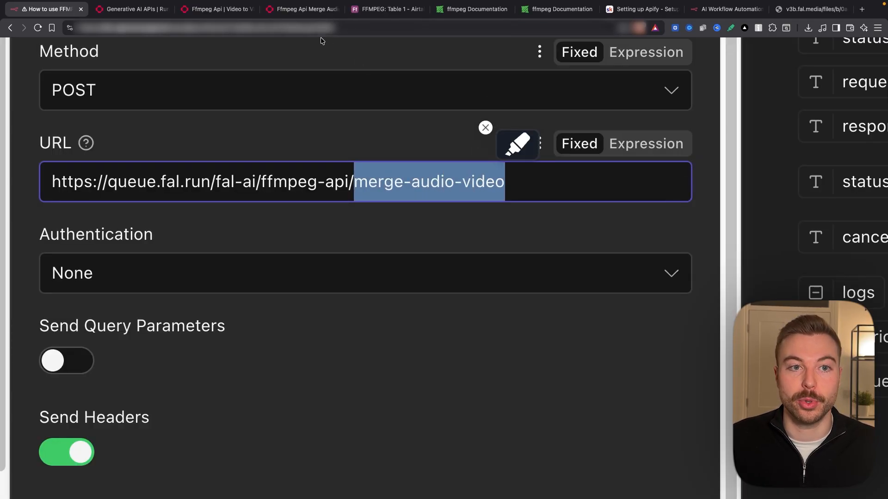
left_click(294, 15)
scroll(415, 268, "down", 1)
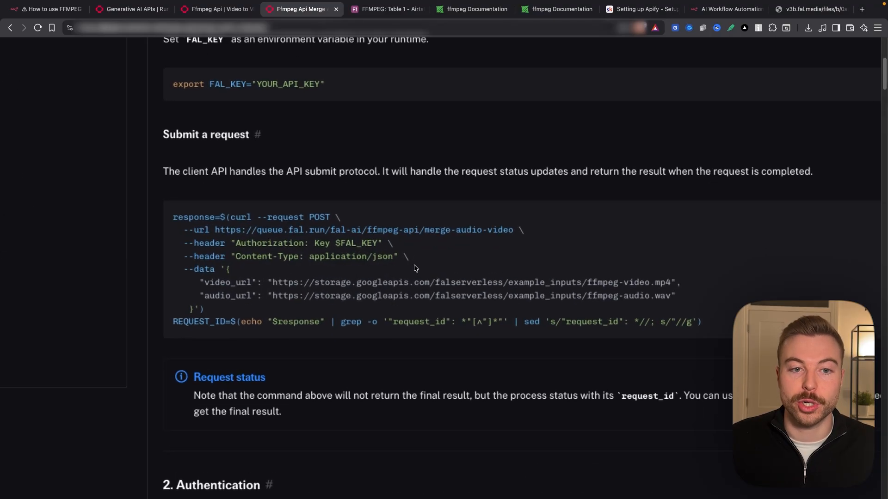
Examine the video_url and audio_url parameters in fal.ai's Submit a request sample and return to the Merge Video & Audio node
left_click_drag(237, 178, 326, 184)
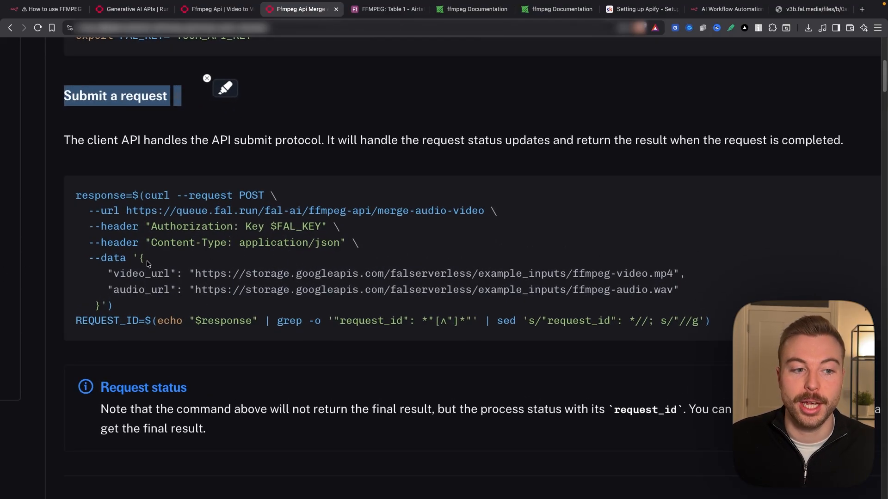
left_click_drag(108, 272, 682, 272)
mouse_move(101, 290)
left_mouse_down()
mouse_move(624, 274)
mouse_move(684, 288)
left_mouse_up()
scroll(583, 279, "down", 5)
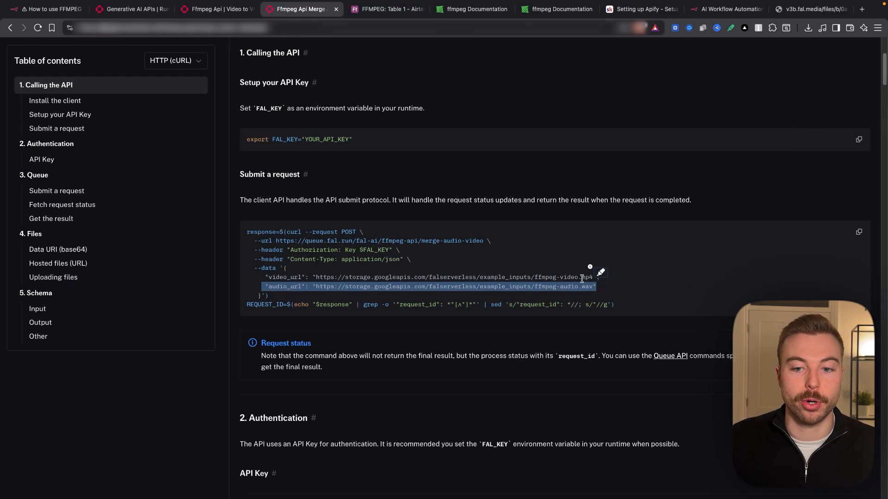
left_click(499, 333)
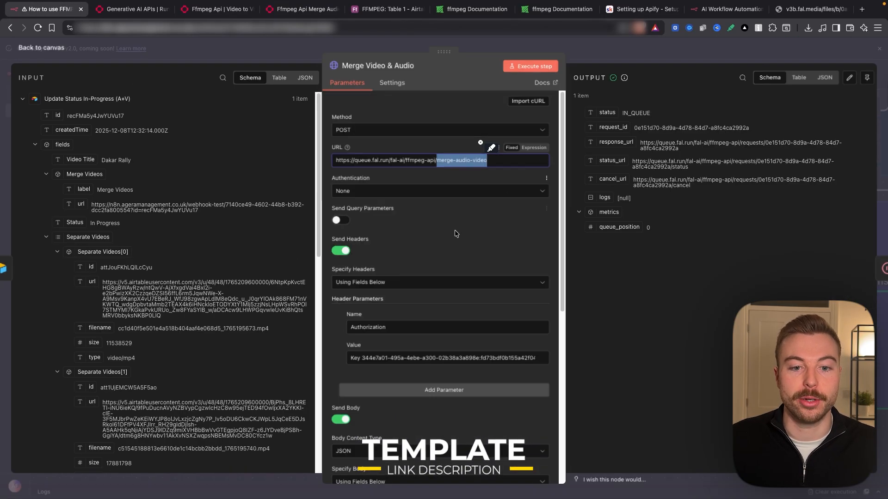
Review Merge Video & Audio's Authorization header and body parameters, reselecting JSON as the body content type and keeping Using Fields Below
scroll(455, 230, "down", 3)
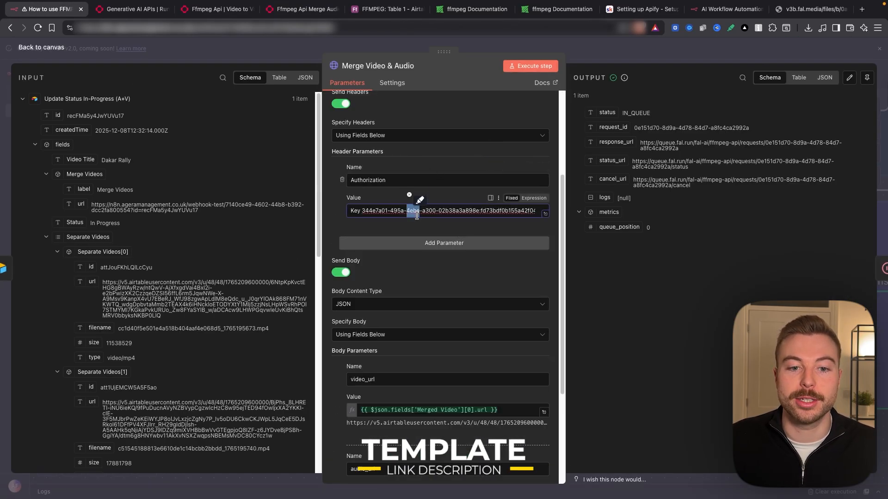
scroll(411, 217, "down", 3)
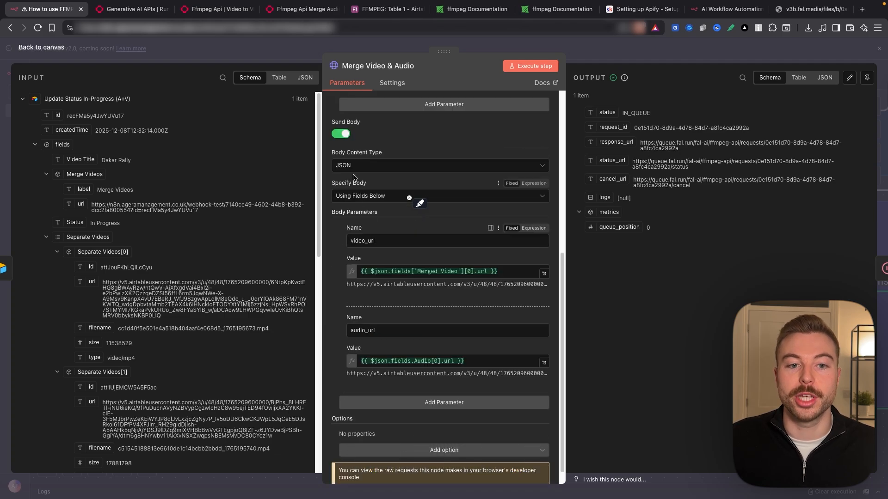
left_click(333, 167)
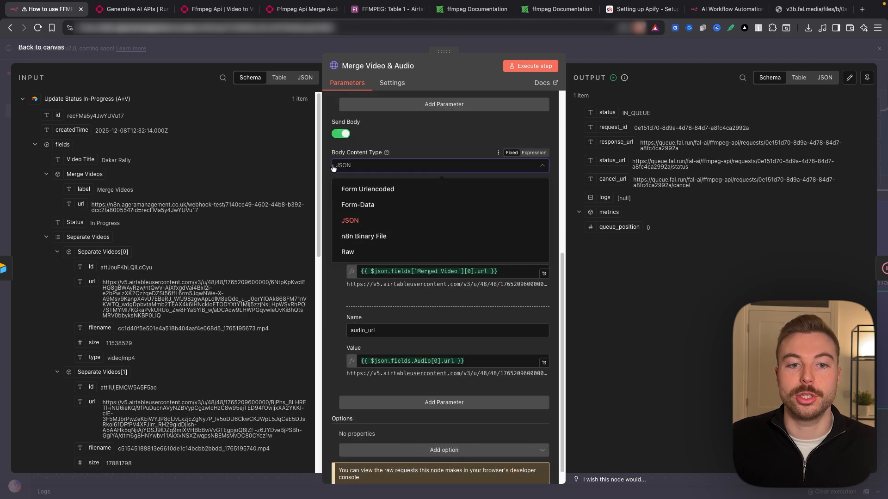
left_click(343, 228)
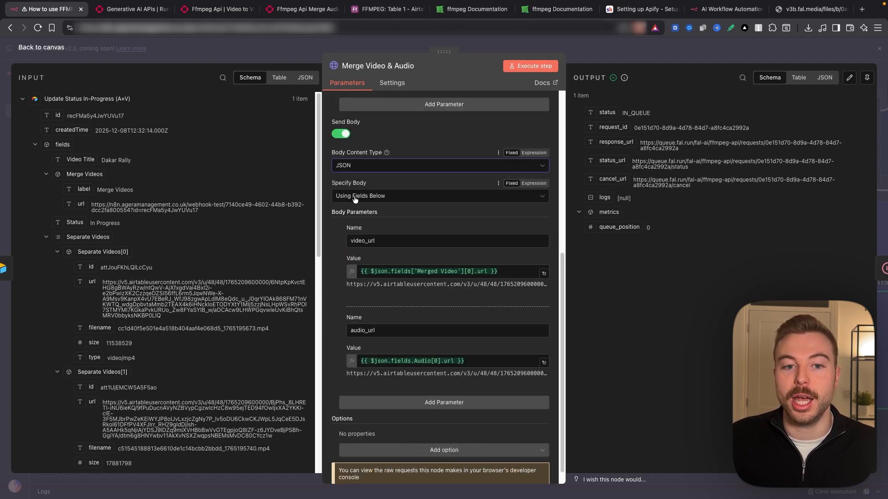
left_click(355, 198)
left_click(311, 273)
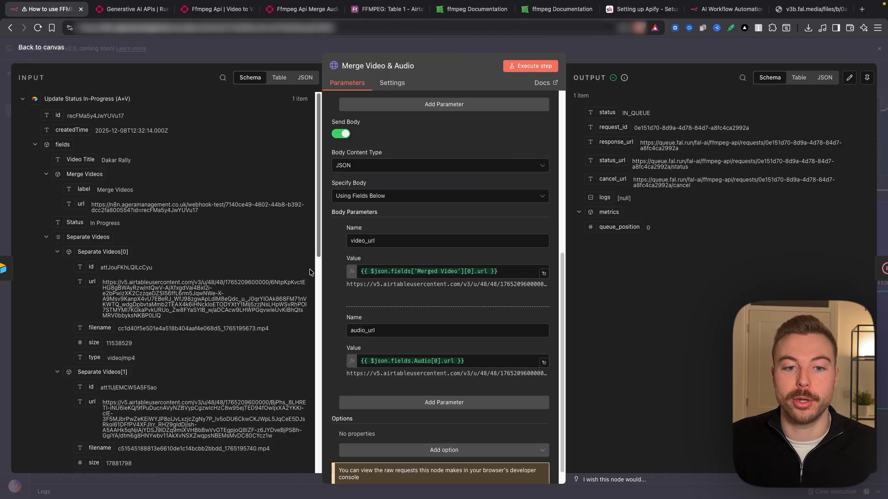
scroll(483, 303, "down", 1)
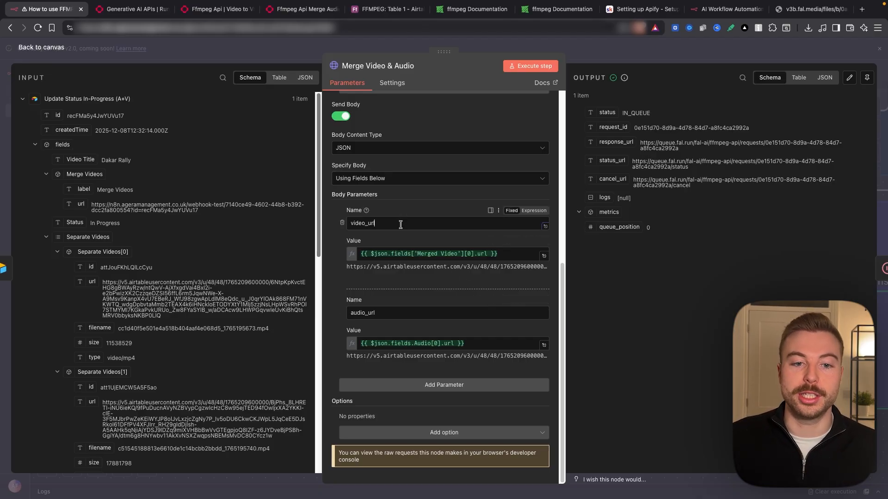
Compare the video_url parameter with the Merged Video column of the Airtable FFMPEG table and return to the Merge Video & Audio node
left_click_drag(400, 224, 342, 225)
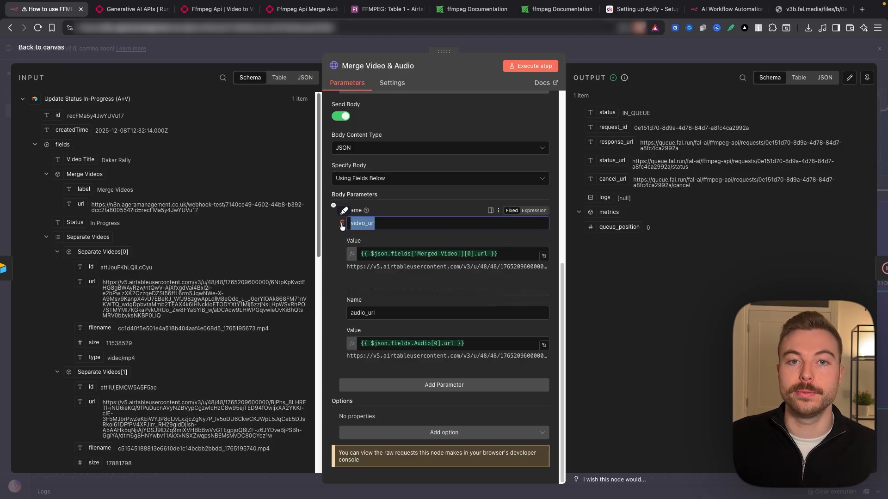
left_click(386, 9)
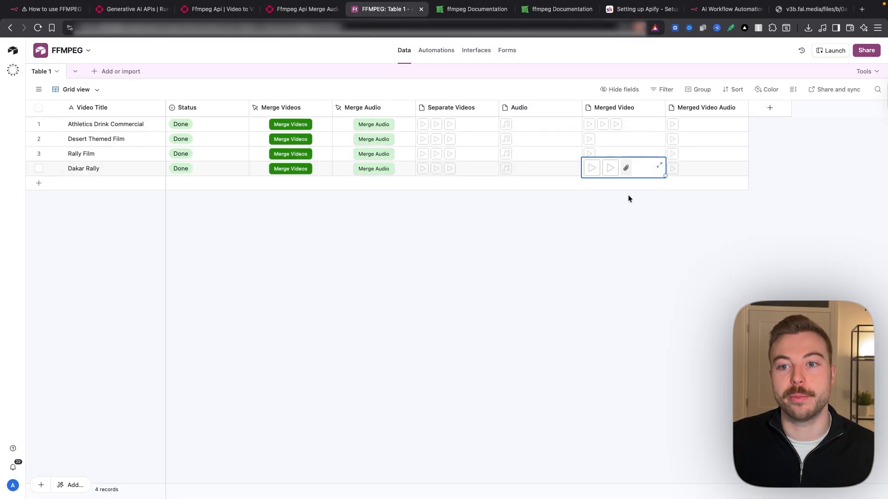
left_click(45, 10)
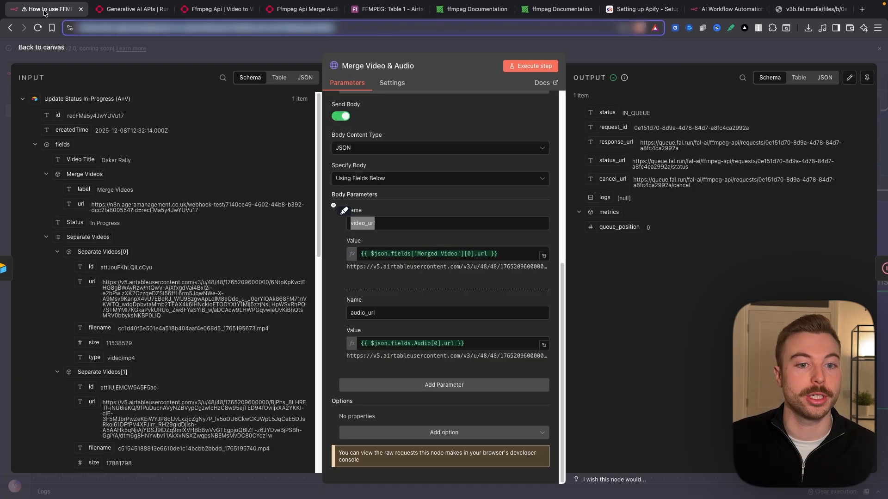
Clear video_url's value in Merge Video & Audio and remap it to the url of Merged Video[0]
left_click(366, 252)
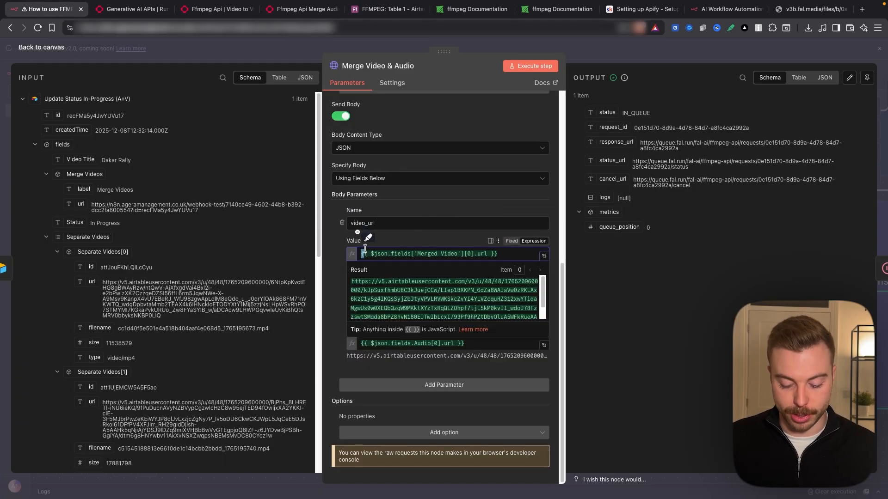
key("super+a")
key("BackSpace")
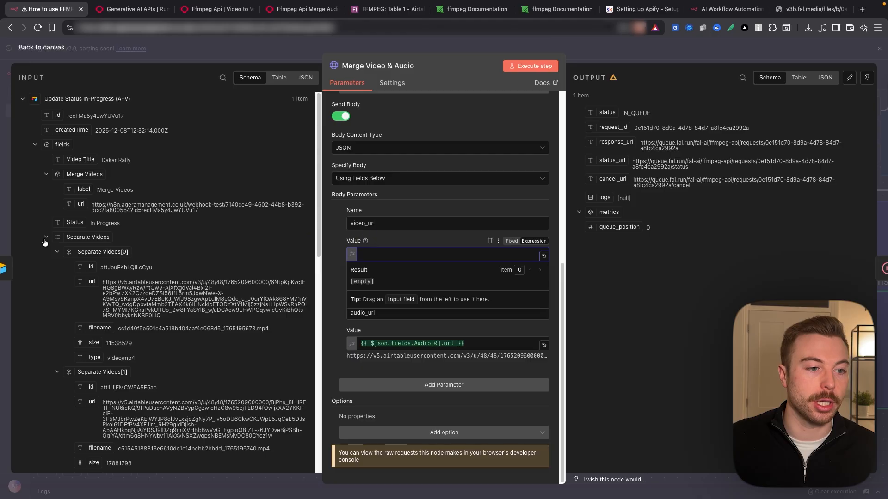
left_click(45, 238)
left_click(46, 253)
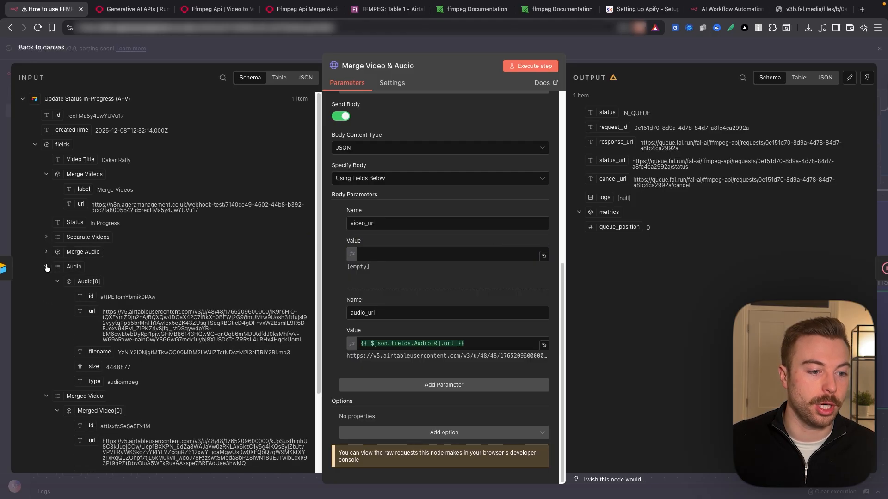
left_click(46, 267)
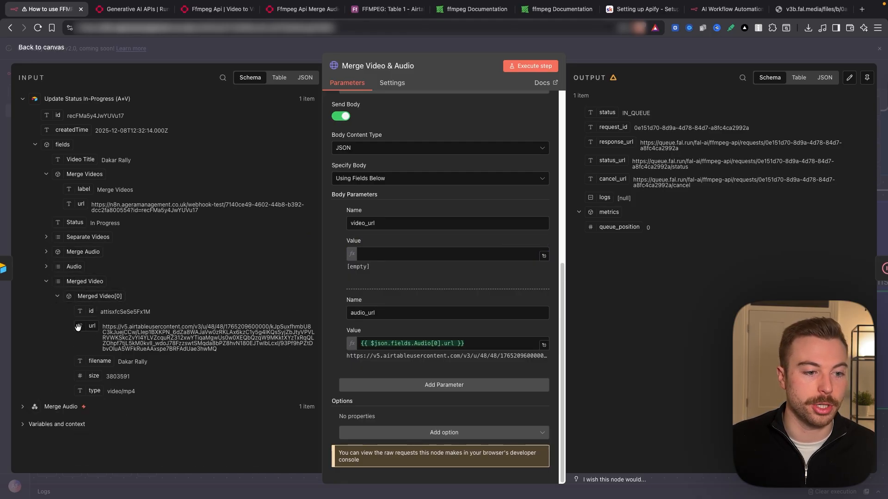
left_click_drag(273, 282, 400, 251)
left_click(669, 276)
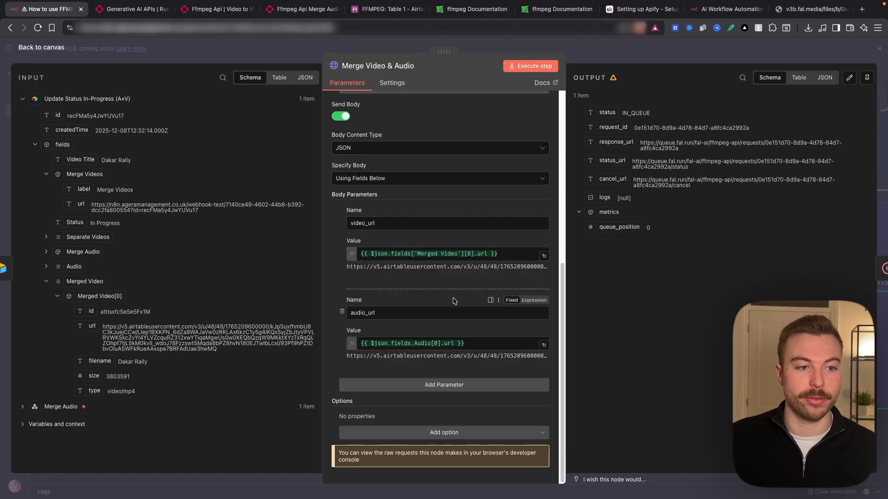
Clear audio_url's value, check the Audio column in Airtable, and remap the value to the url of Audio[0]
left_click(467, 343)
key("ctrl+a")
key("BackSpace")
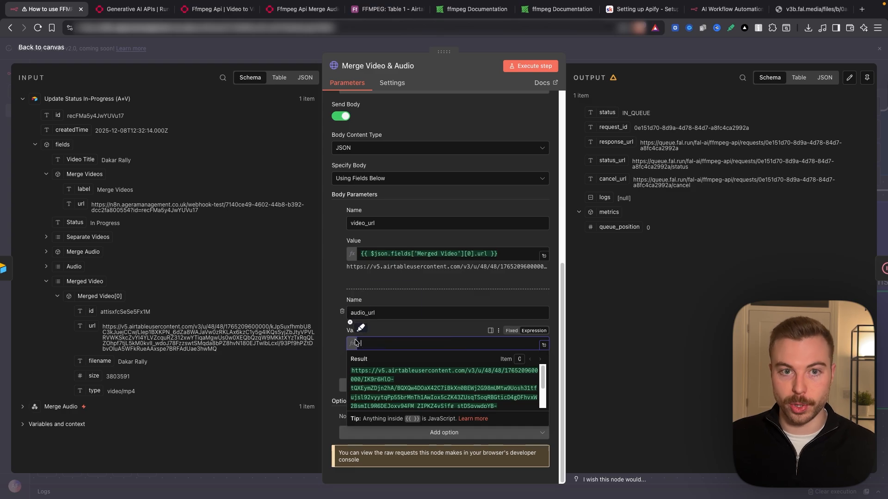
left_click(377, 13)
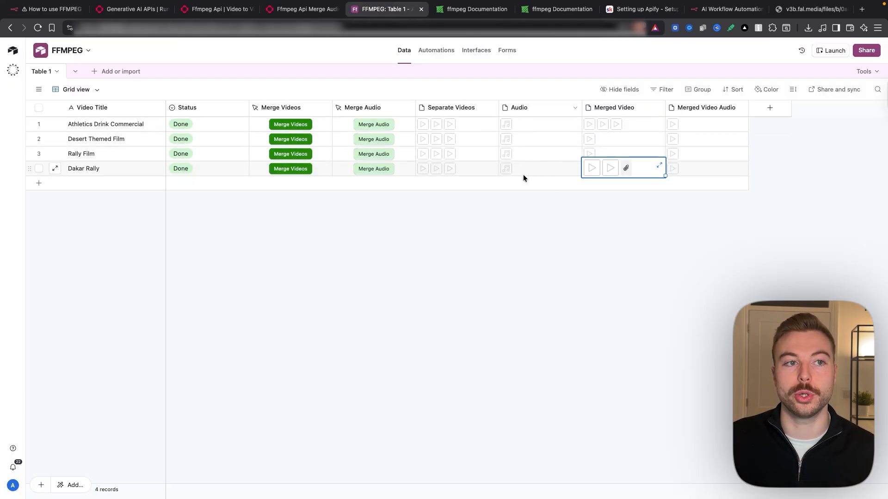
left_click(38, 10)
left_click(46, 281)
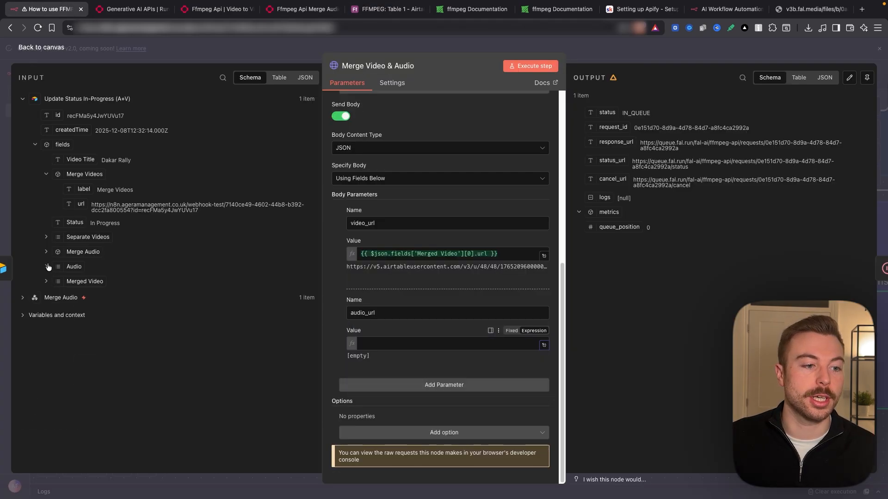
left_click(46, 266)
left_click_drag(100, 319, 393, 344)
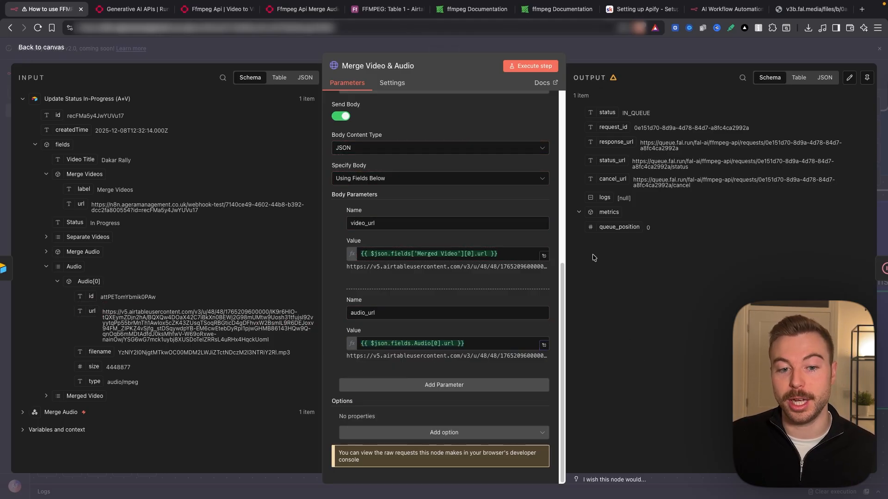
Execute the Merge Video & Audio step, return to the canvas, and save the workflow
left_click(546, 67)
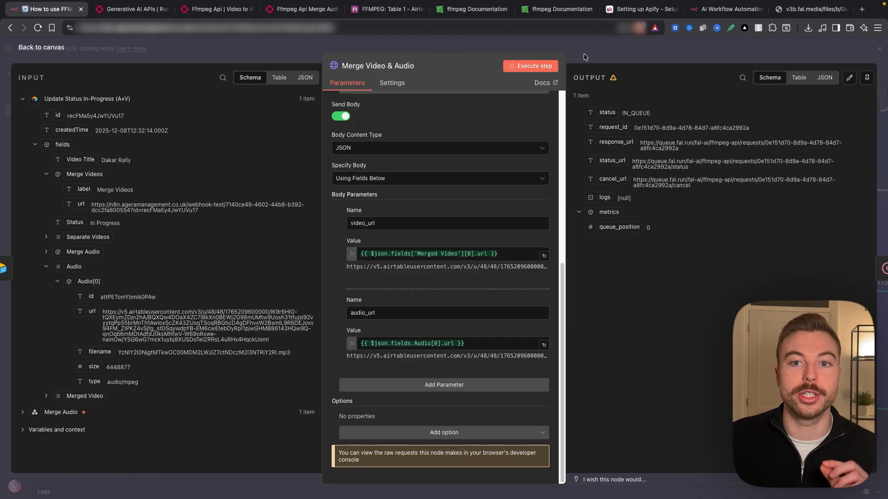
left_click(583, 53)
left_click(739, 74)
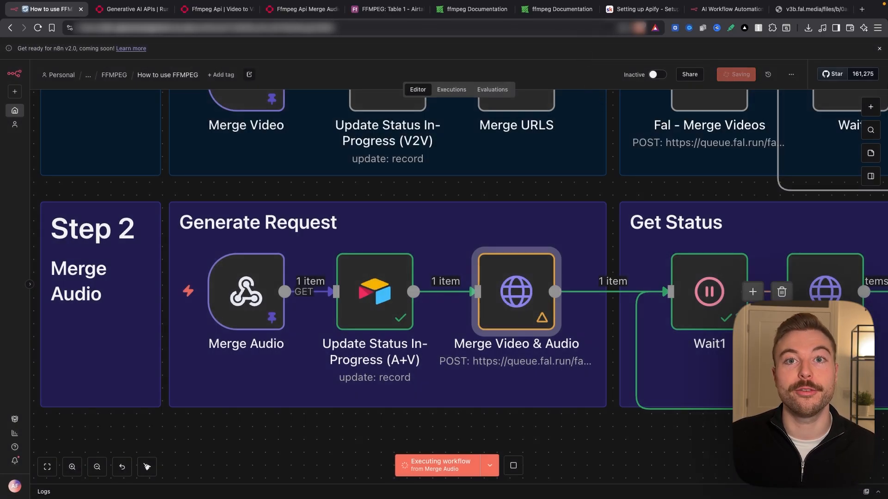
Execute the Completed?1 step in the Step 2 Get Status section
scroll(372, 313, "right", 10)
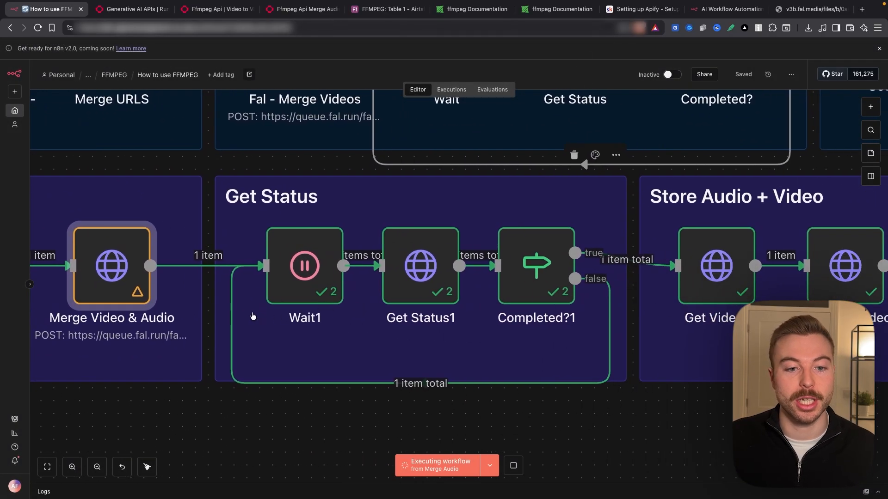
right_click(551, 259)
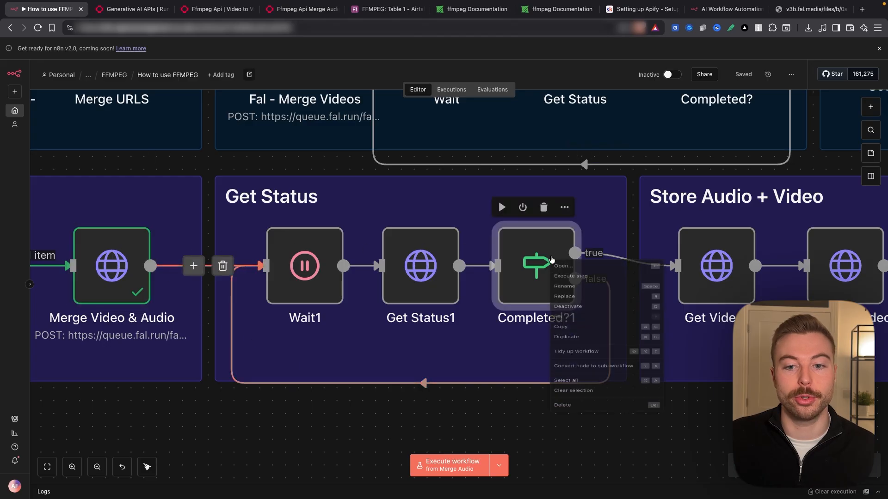
left_click(570, 283)
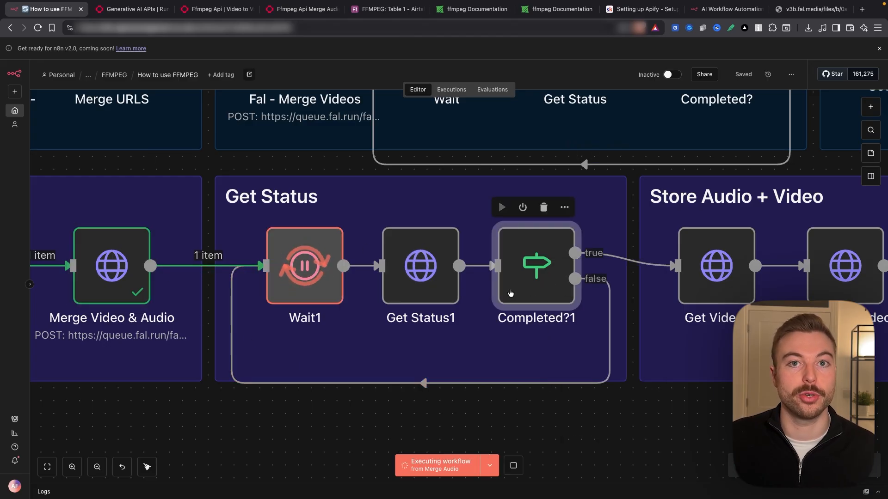
Open Get Status1, examine its request URL, header and output status, and return to the canvas
double_click(439, 284)
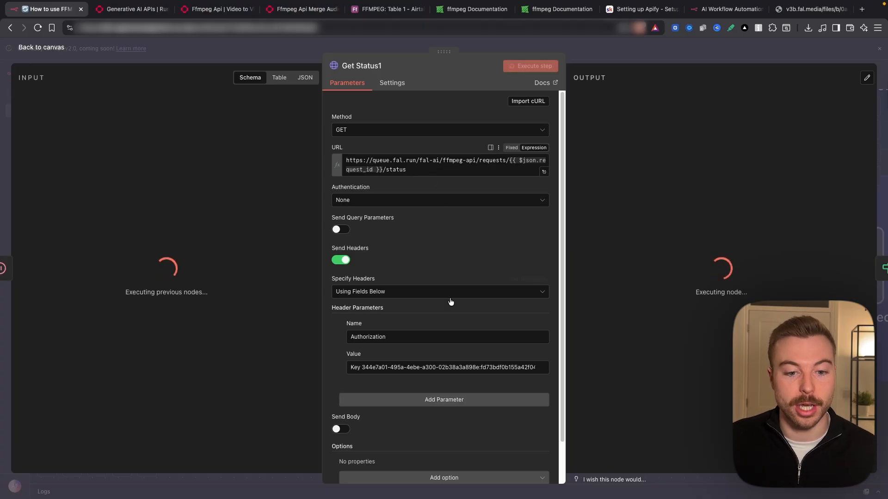
scroll(449, 300, "down", 2)
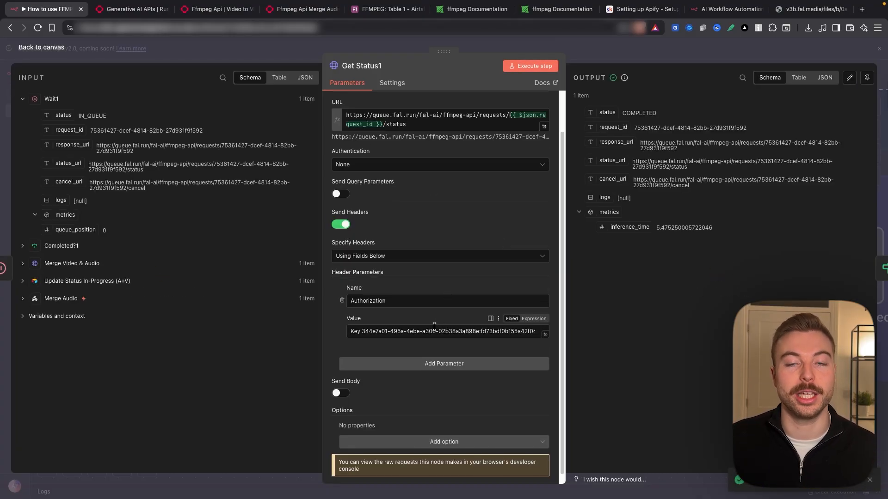
double_click(642, 114)
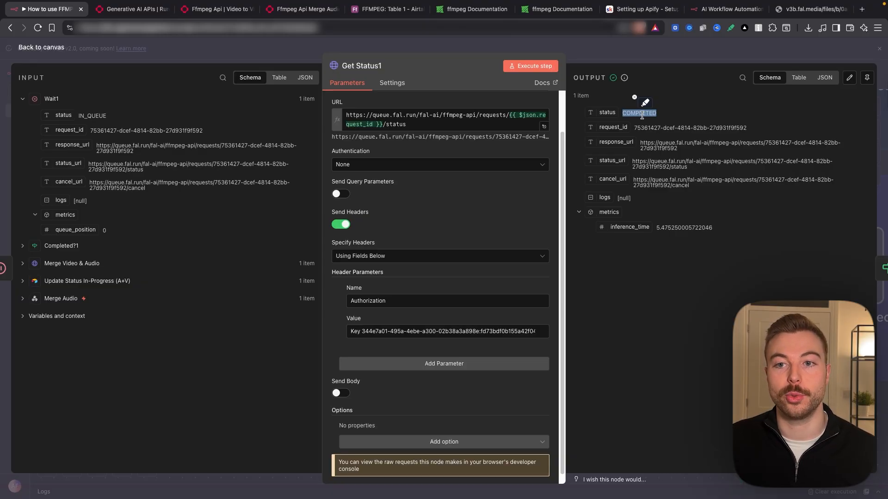
key("Escape")
Execute the Get Video1 step in Store Audio + Video and examine its request URL expression
scroll(452, 263, "right", 5)
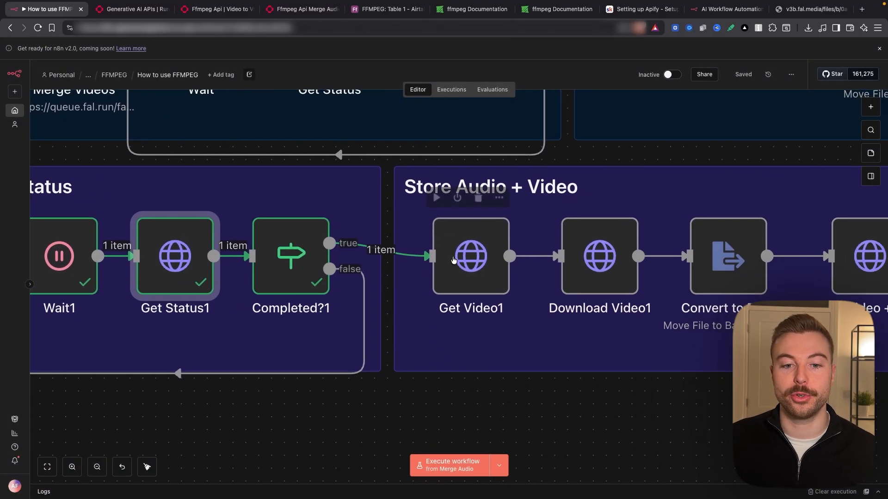
right_click(453, 270)
left_click(463, 280)
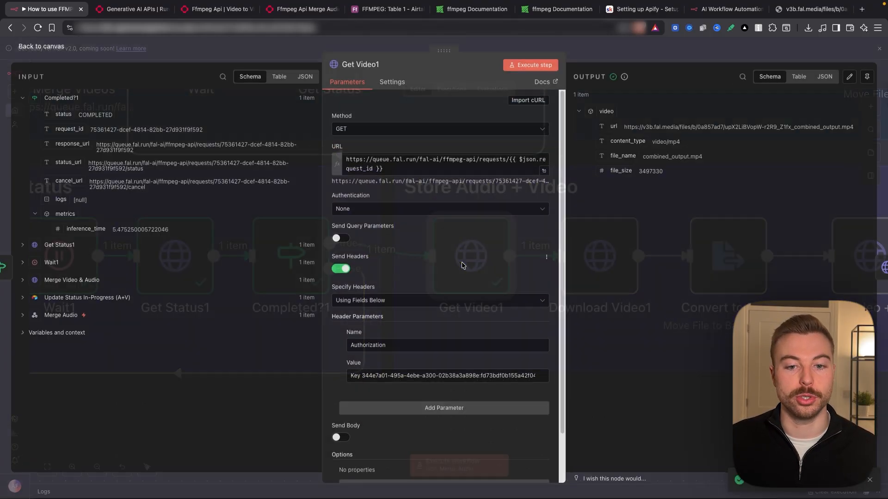
left_click_drag(413, 171, 337, 151)
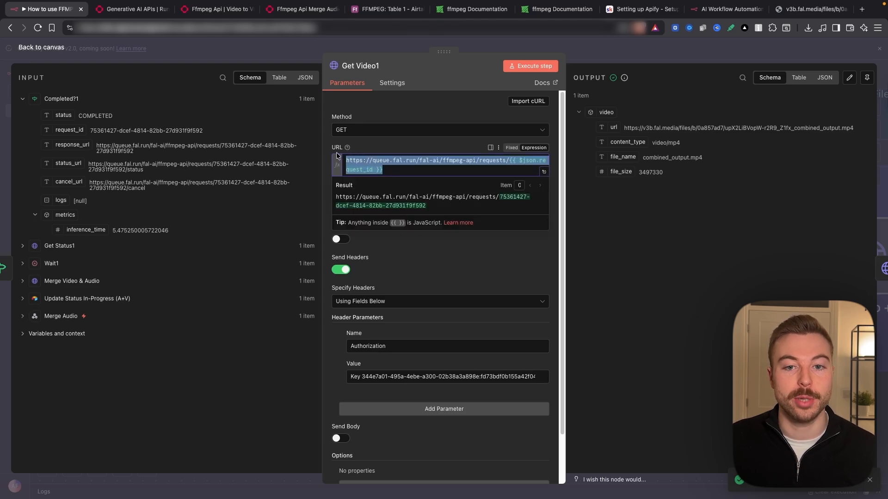
left_click(711, 254)
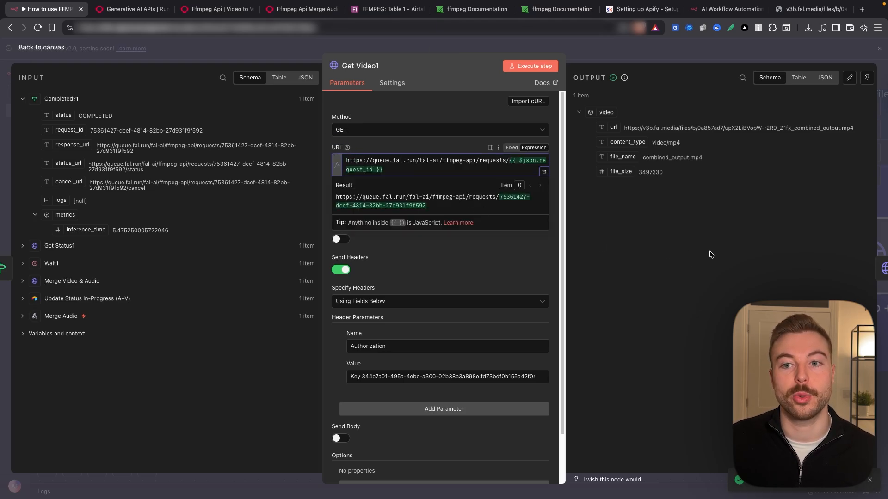
Copy Get Video1's output video url, open it in a new browser tab to view the video, and return to the workflow canvas
left_click_drag(626, 129, 855, 132)
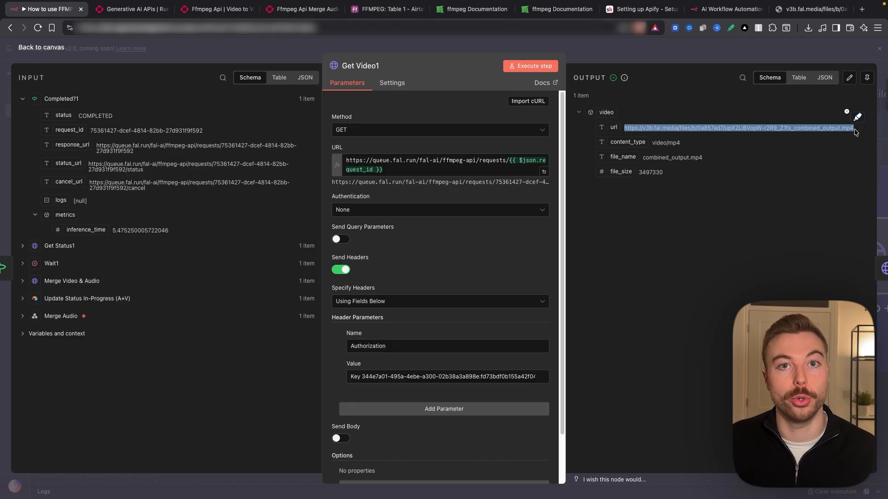
left_click(861, 9)
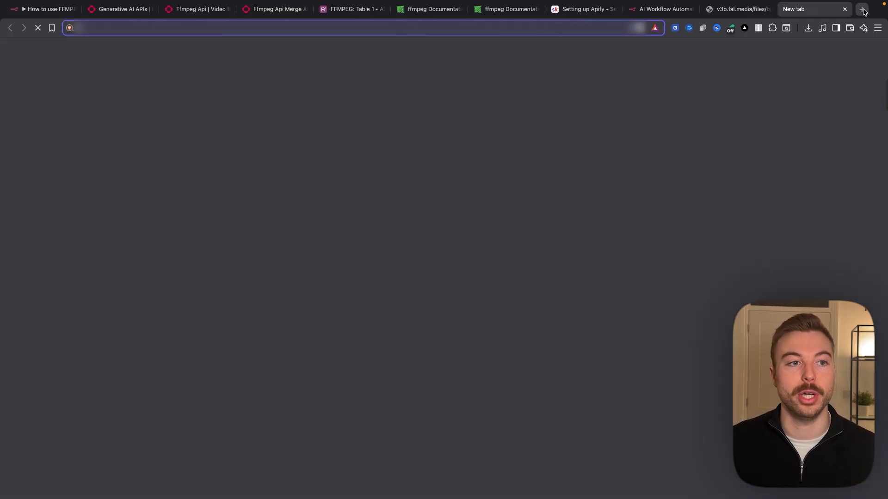
key("super+v")
key("Return")
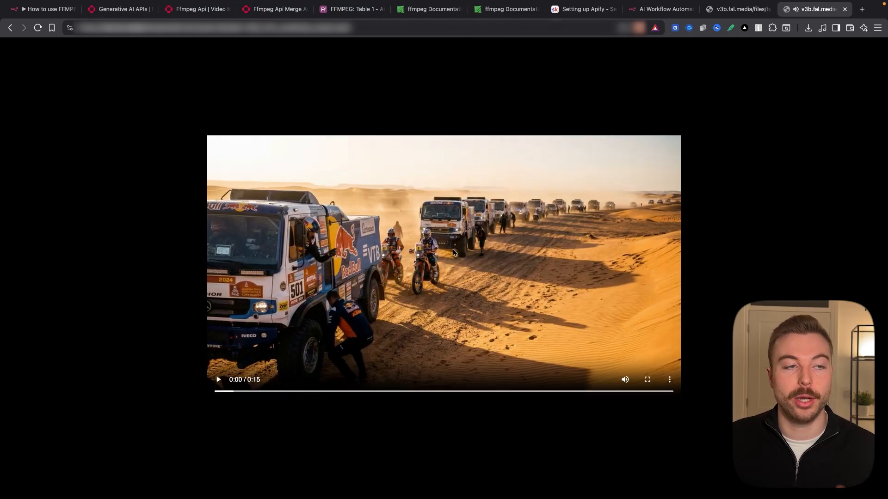
left_click(47, 9)
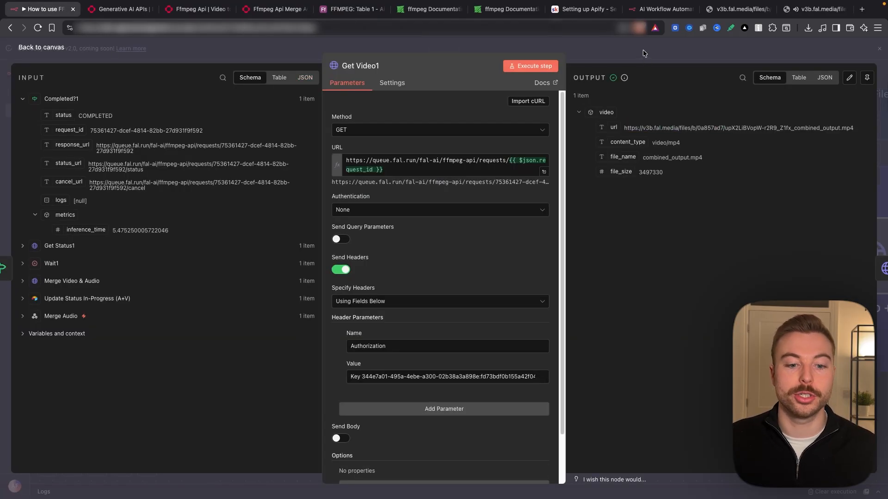
key("Escape")
Execute the Download Video1 step, view the downloaded video in its binary output, and return to the canvas
scroll(460, 340, "right", 10)
right_click(236, 259)
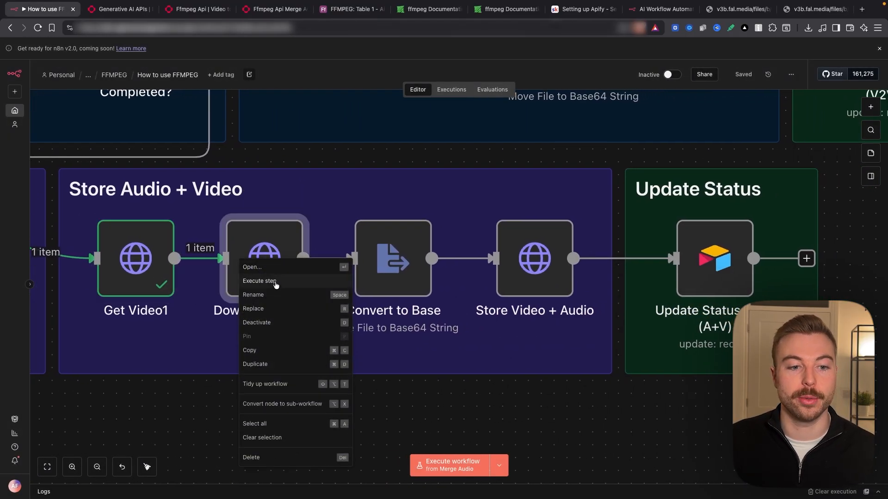
left_click(271, 272)
double_click(272, 272)
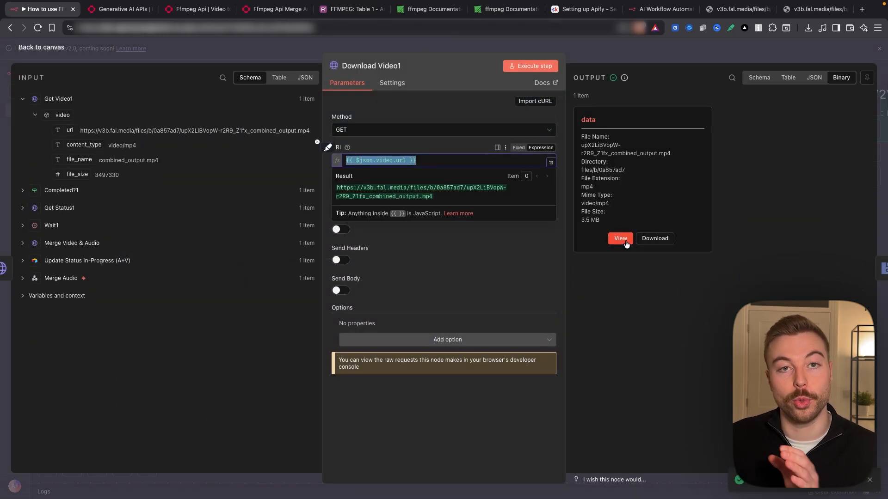
left_click(624, 242)
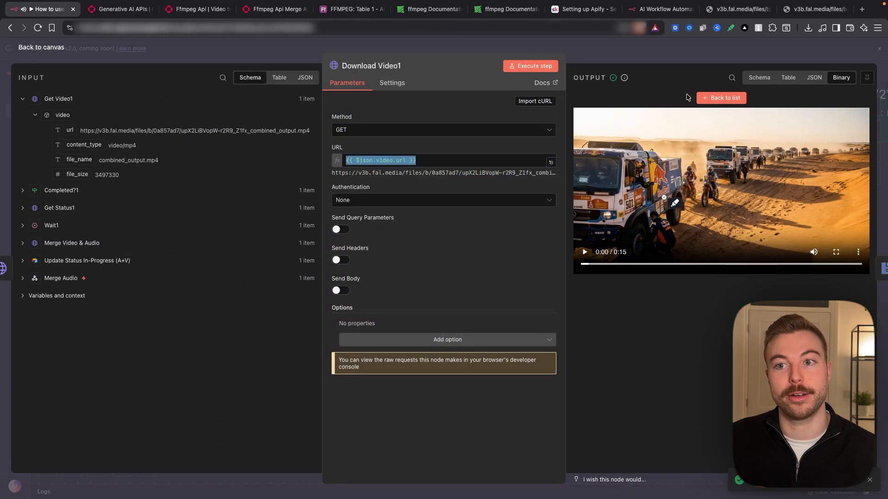
key("Escape")
Execute the Convert to Base step, examine its Move File to Base64 String settings and output, and return to the canvas
right_click(385, 279)
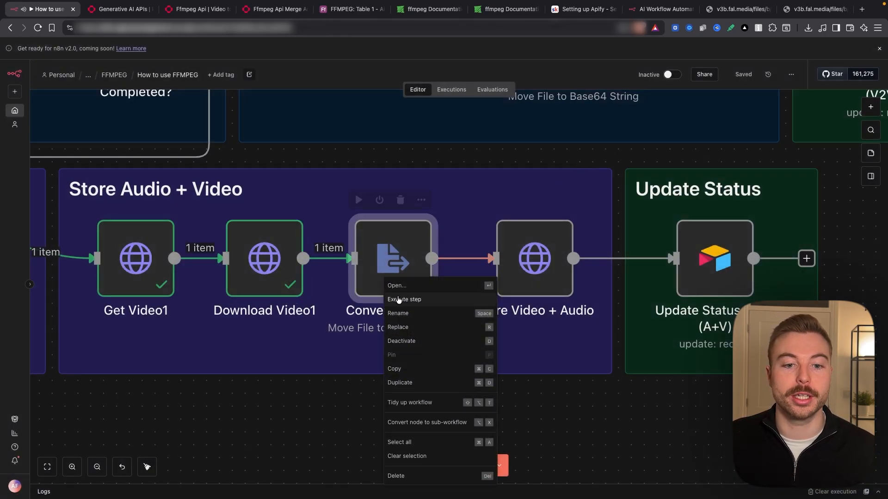
left_click(399, 300)
double_click(415, 282)
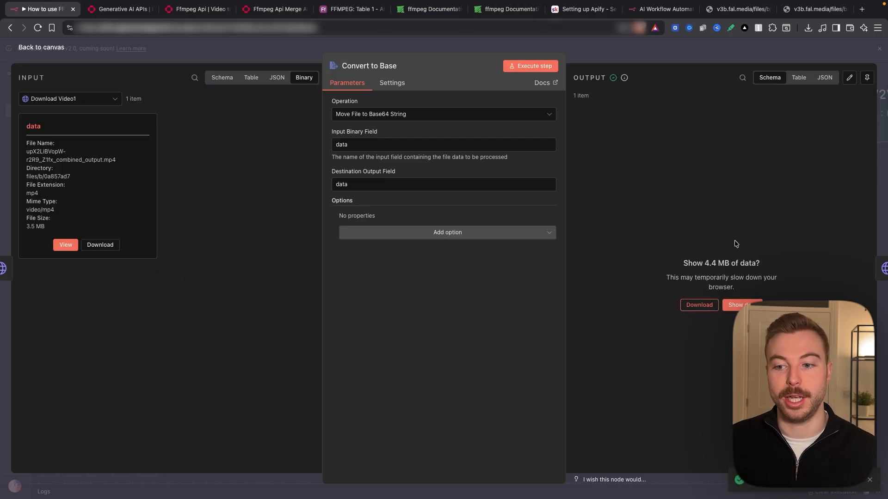
left_click(698, 56)
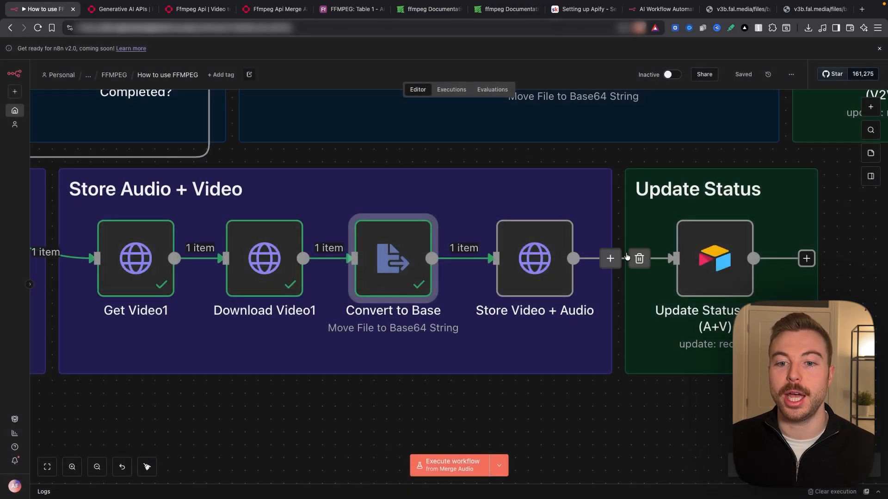
Open Store Video + Audio's URL expression and check its base ID segment against the FFMPEG base's address in Airtable
double_click(535, 284)
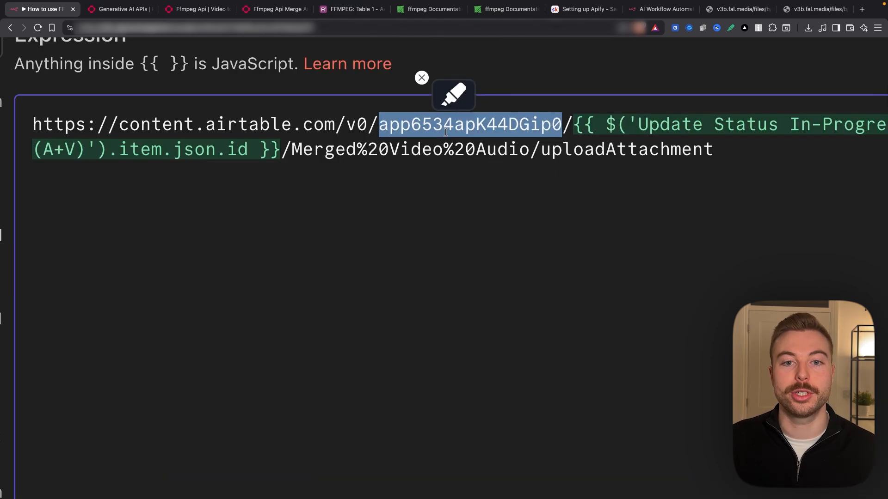
left_click(362, 11)
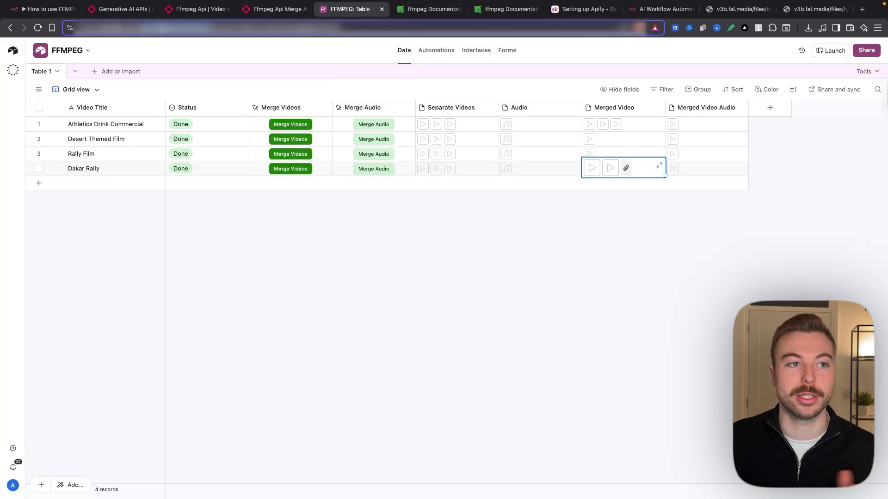
left_click(44, 8)
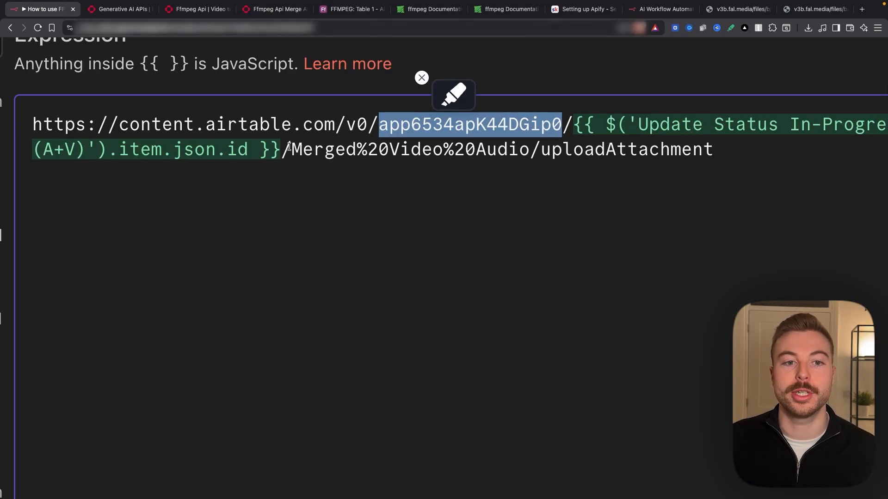
Replace the record ID expression in the URL with the id field from Update Status In-Progress (A+V)
left_click_drag(575, 124, 285, 170)
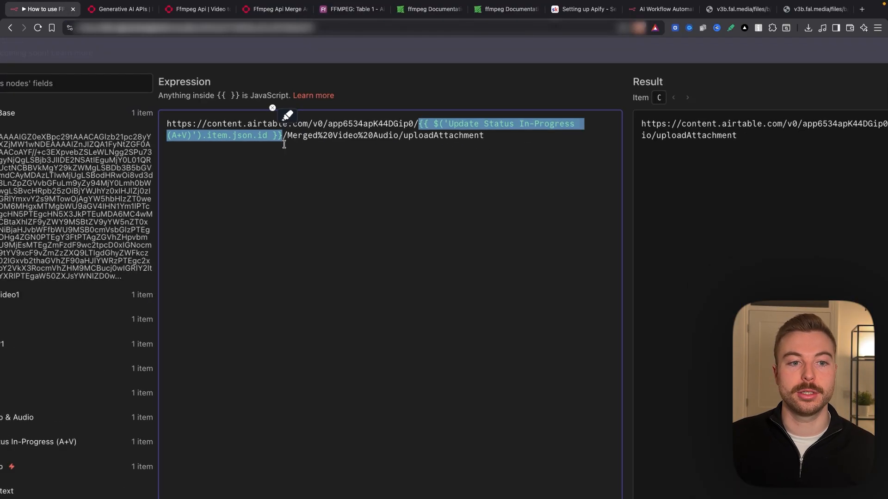
key("BackSpace")
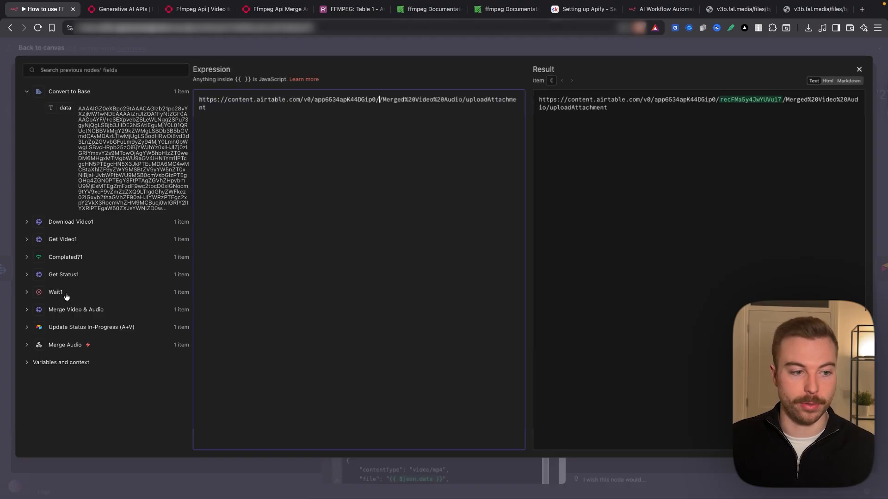
left_click(70, 327)
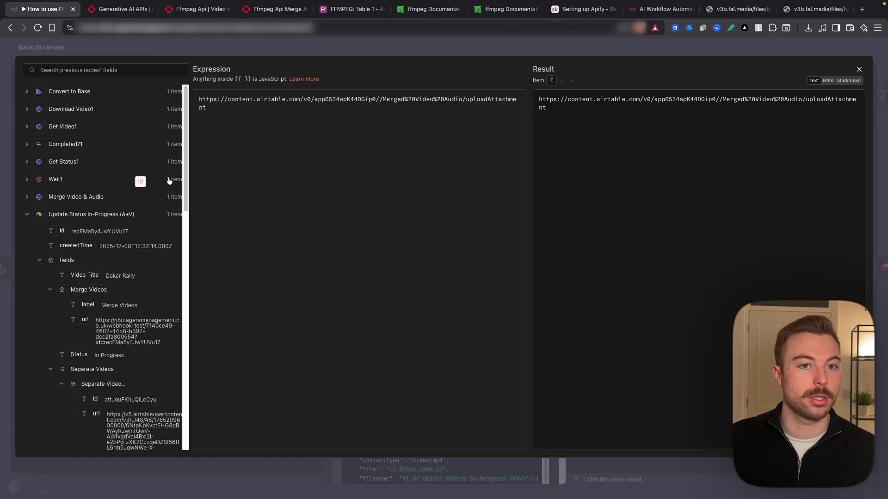
left_click_drag(378, 100, 378, 100)
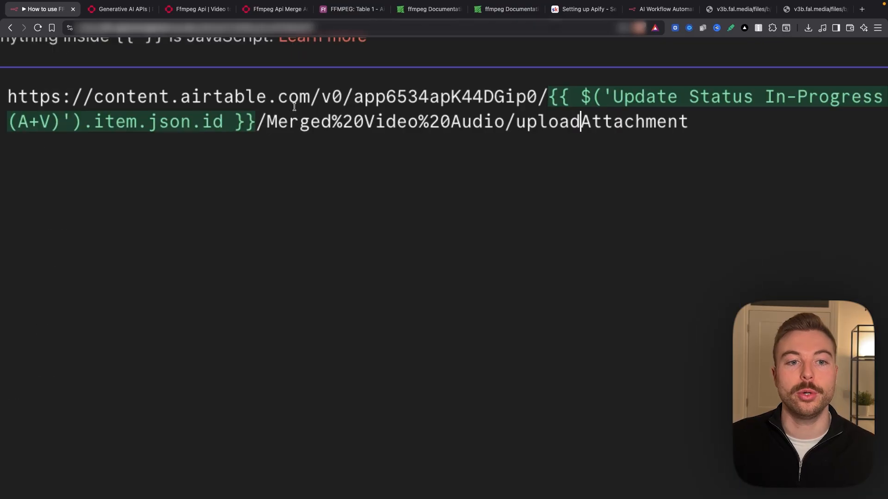
Examine the URL's Merged%20Video%20Audio and uploadAttachment segments, compare the field name with Airtable, and close the expression editor
left_click_drag(286, 108, 504, 124)
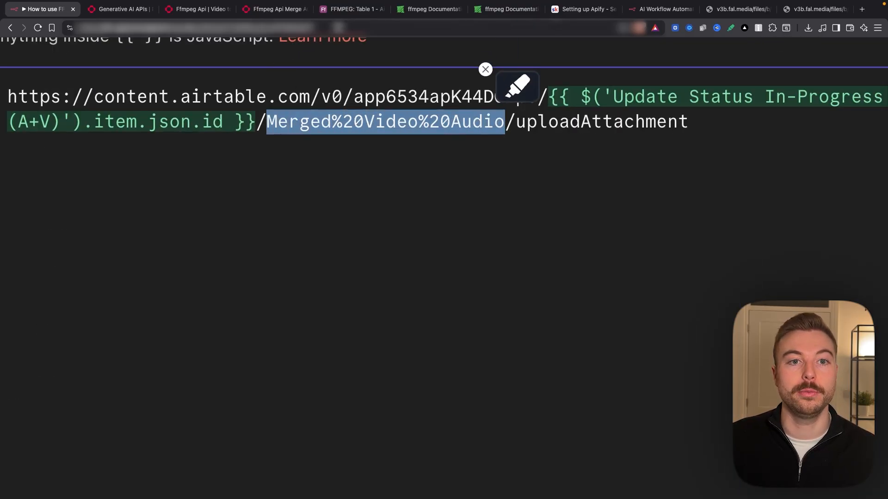
left_click(345, 10)
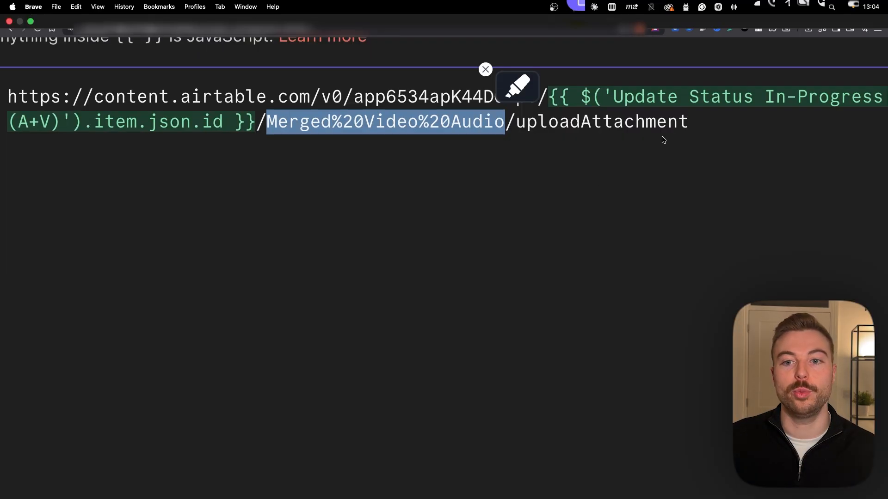
double_click(629, 118)
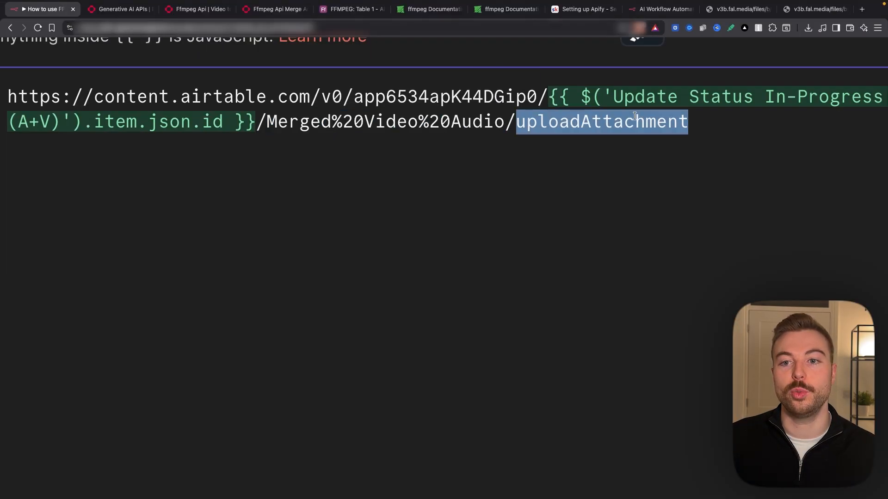
left_click(611, 153)
scroll(611, 152, "down", 5)
key("Escape")
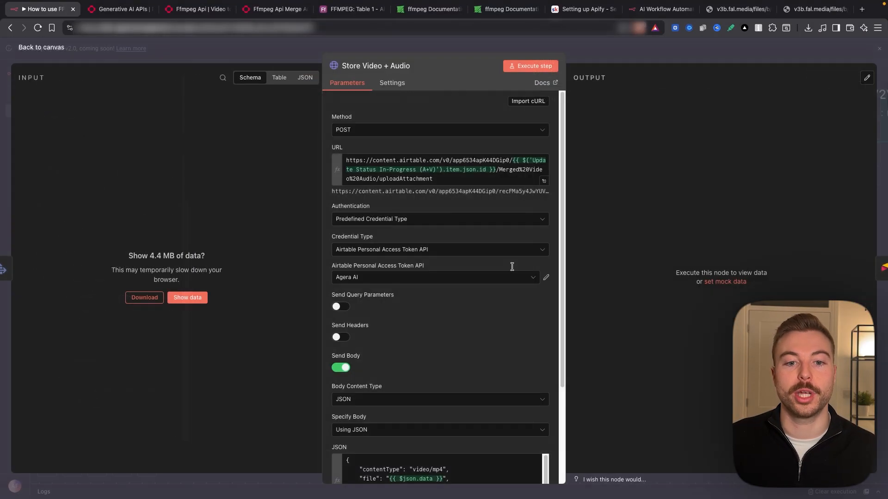
Expand Store Video + Audio's JSON body expression and examine its contentType entry, video/mp4
scroll(409, 251, "down", 5)
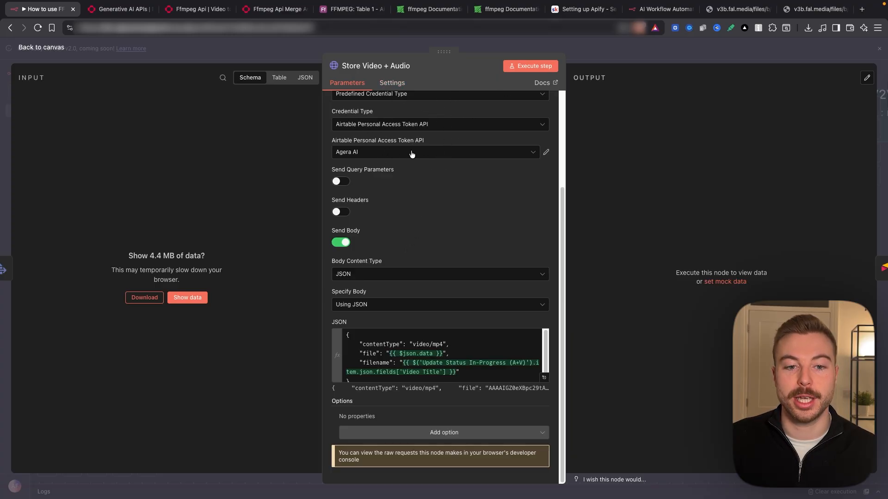
left_click(544, 378)
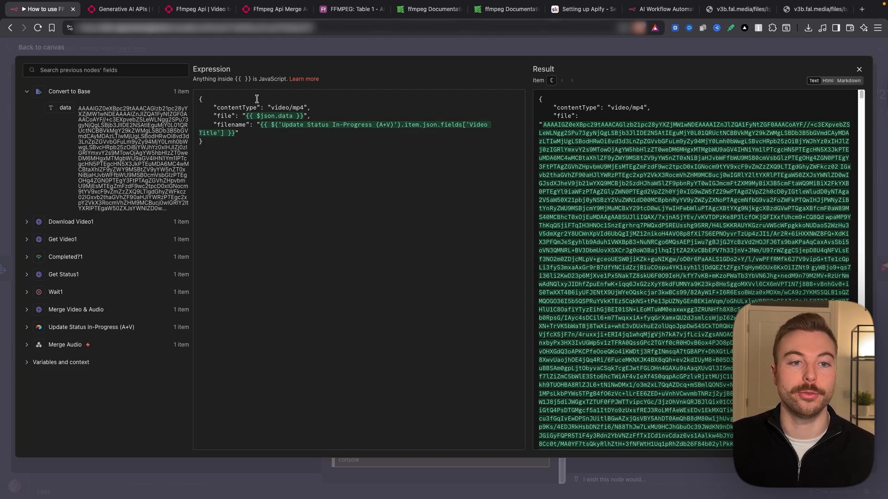
scroll(257, 99, "up", 5)
left_click_drag(127, 121, 417, 121)
right_click(415, 121)
left_click(408, 138)
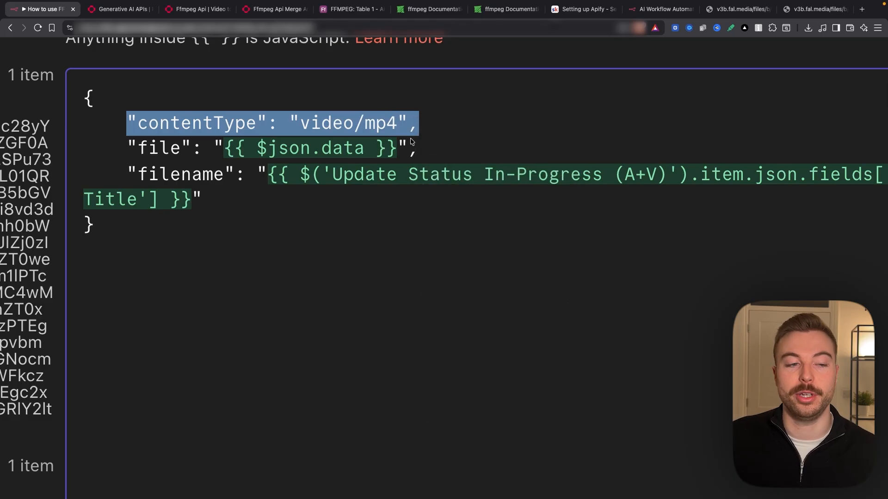
Examine the file and filename expressions in the JSON body and return to the Store Video + Audio parameters
scroll(413, 141, "down", 5)
left_click_drag(205, 116, 311, 117)
left_click(286, 115)
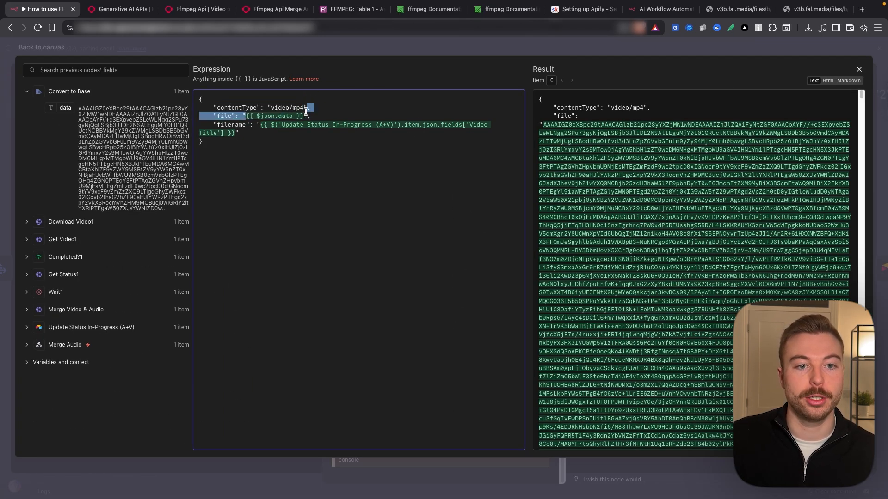
key("BackSpace")
left_click_drag(248, 116, 238, 134)
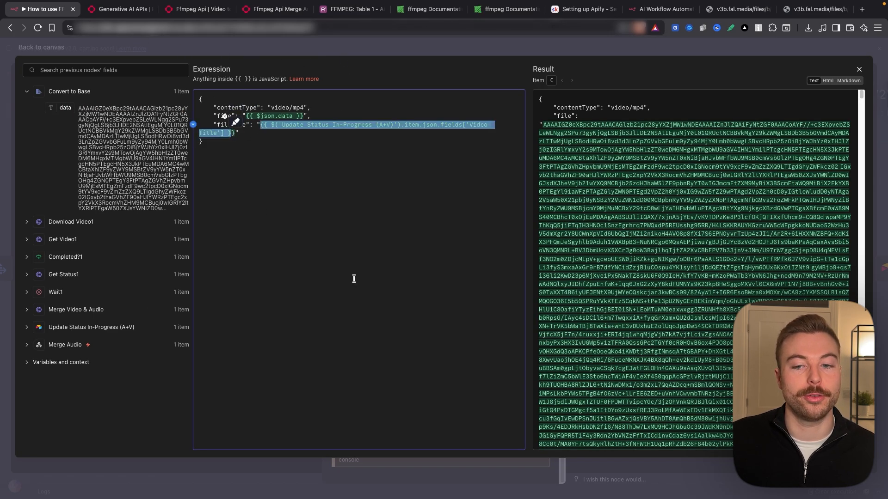
left_click(448, 55)
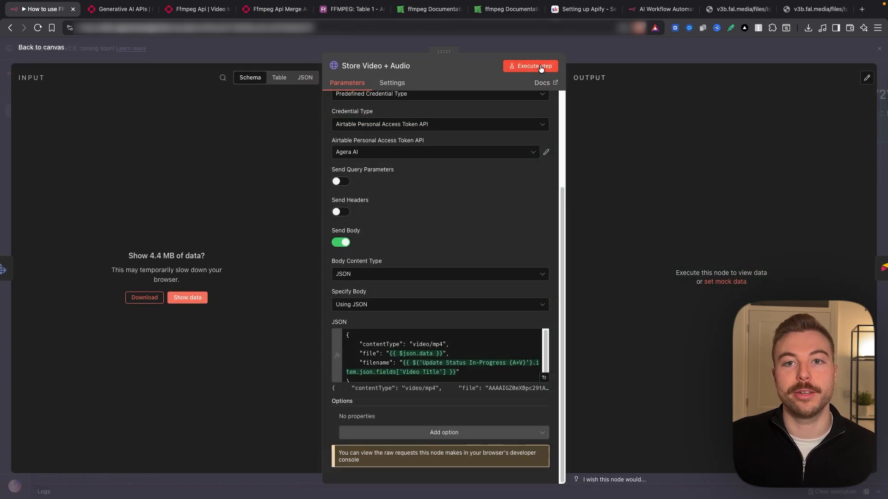
Execute the Store Video + Audio step and open the new Merged Video Audio attachment of the Dakar Rally record in Airtable
left_click(541, 68)
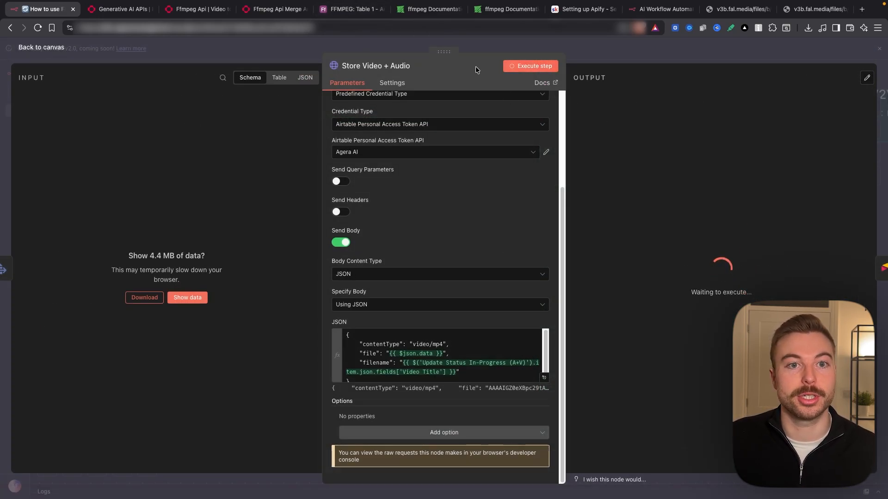
left_click(351, 8)
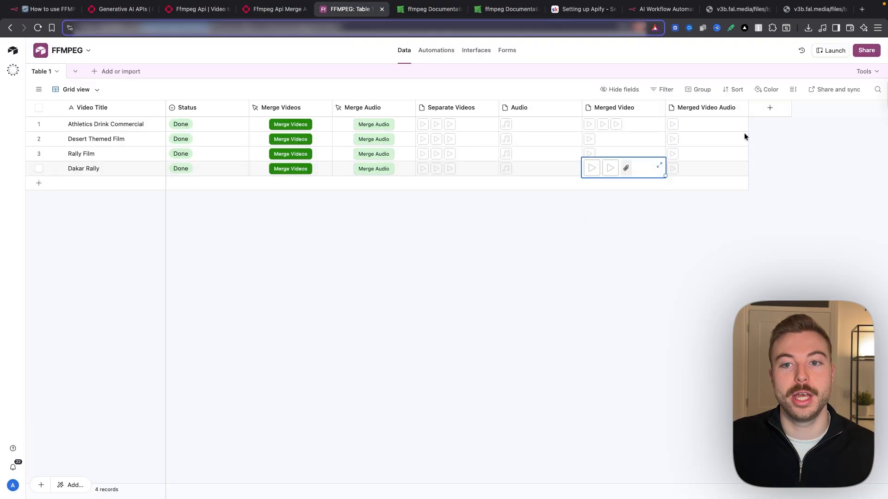
left_click(727, 209)
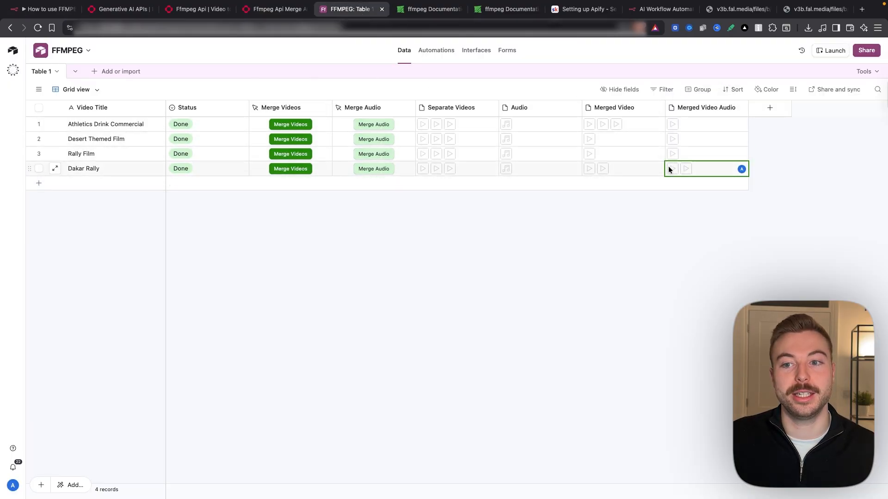
left_click(690, 170)
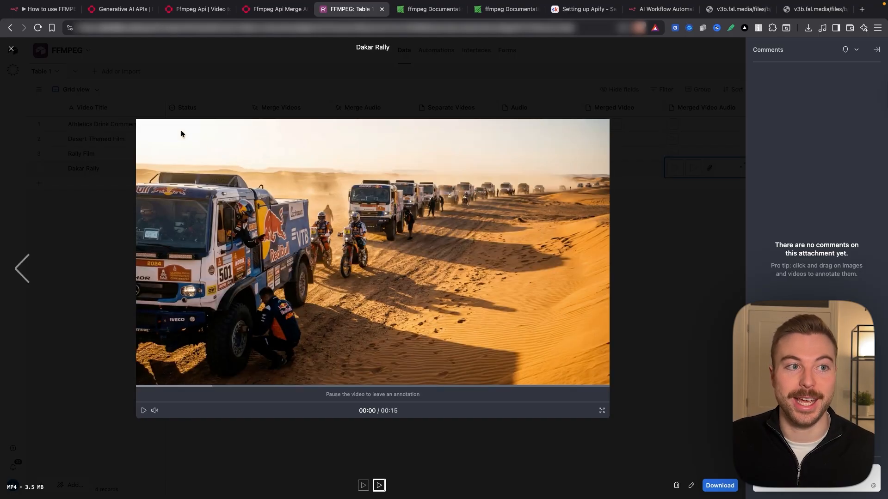
Return to the n8n workflow canvas, review the Merge Video and Merge Audio branches, and switch to the Setting up Apify classroom page
left_click(49, 9)
left_click(652, 55)
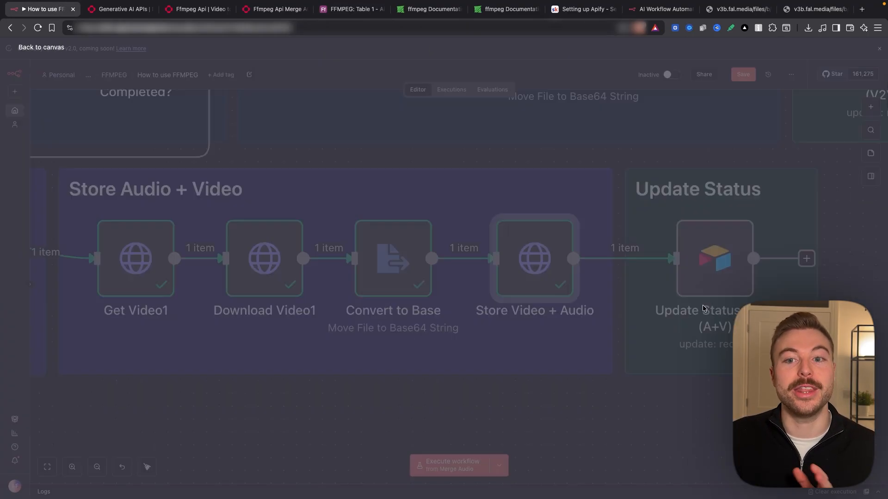
scroll(726, 382, "down", 5)
scroll(731, 364, "up", 3)
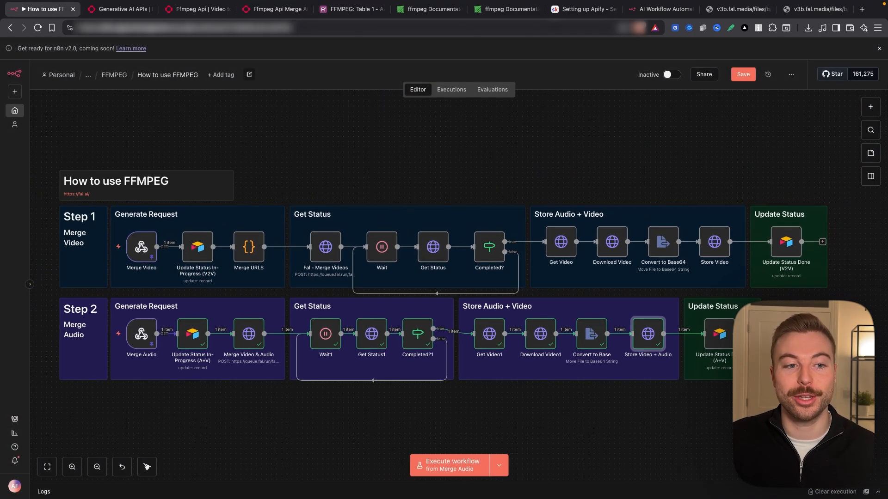
scroll(730, 364, "left", 2)
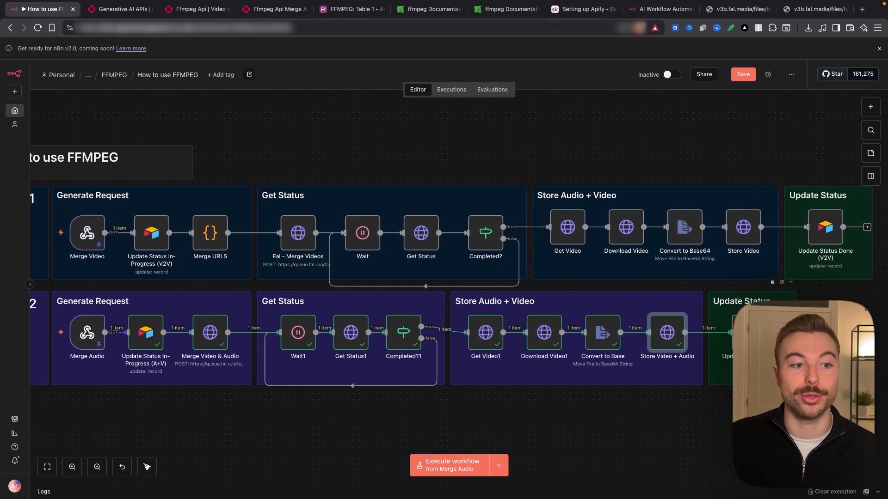
scroll(462, 287, "left", 3)
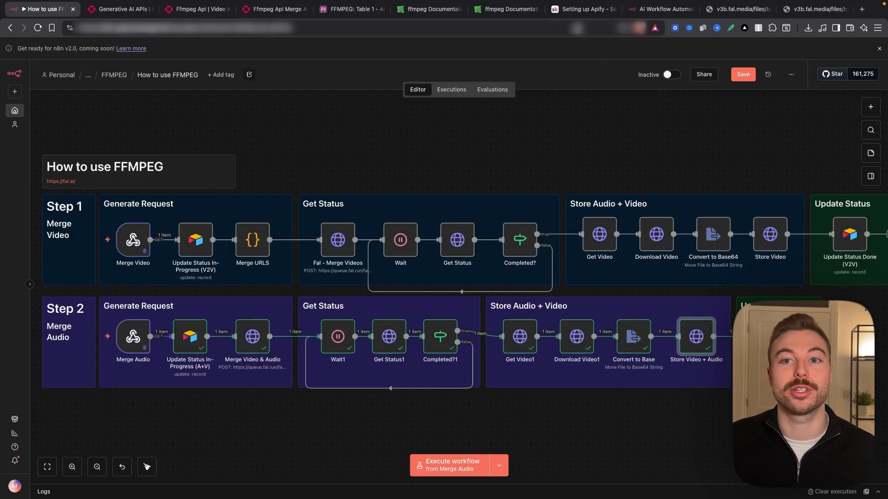
left_click(583, 8)
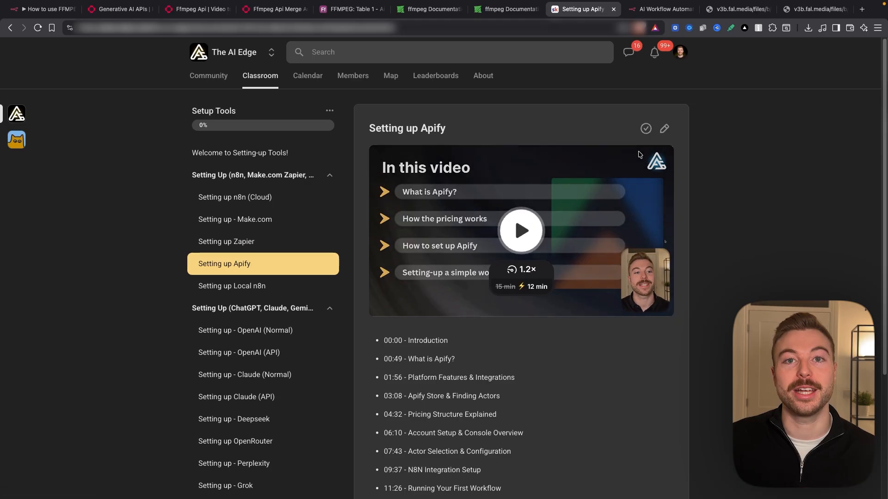